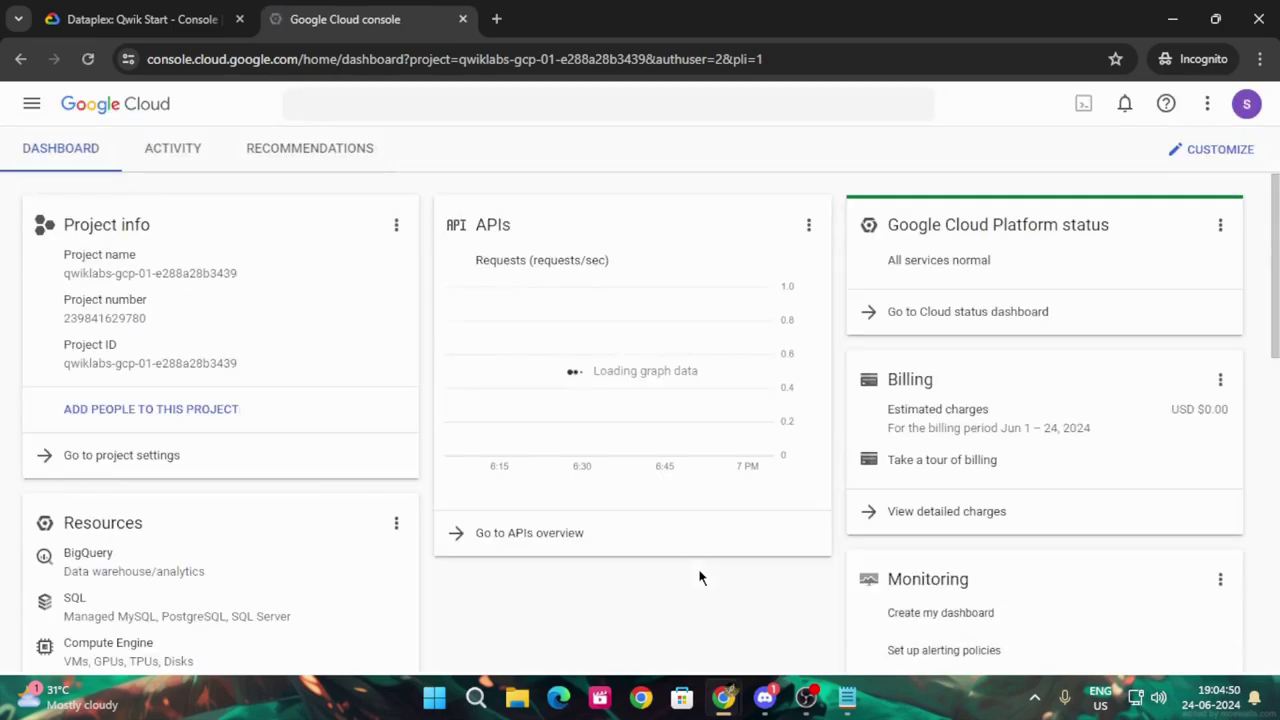
Accept the Google Cloud Platform Terms of Service for the student account, keeping India as the country.
click(31, 103)
mouse_move(228, 405)
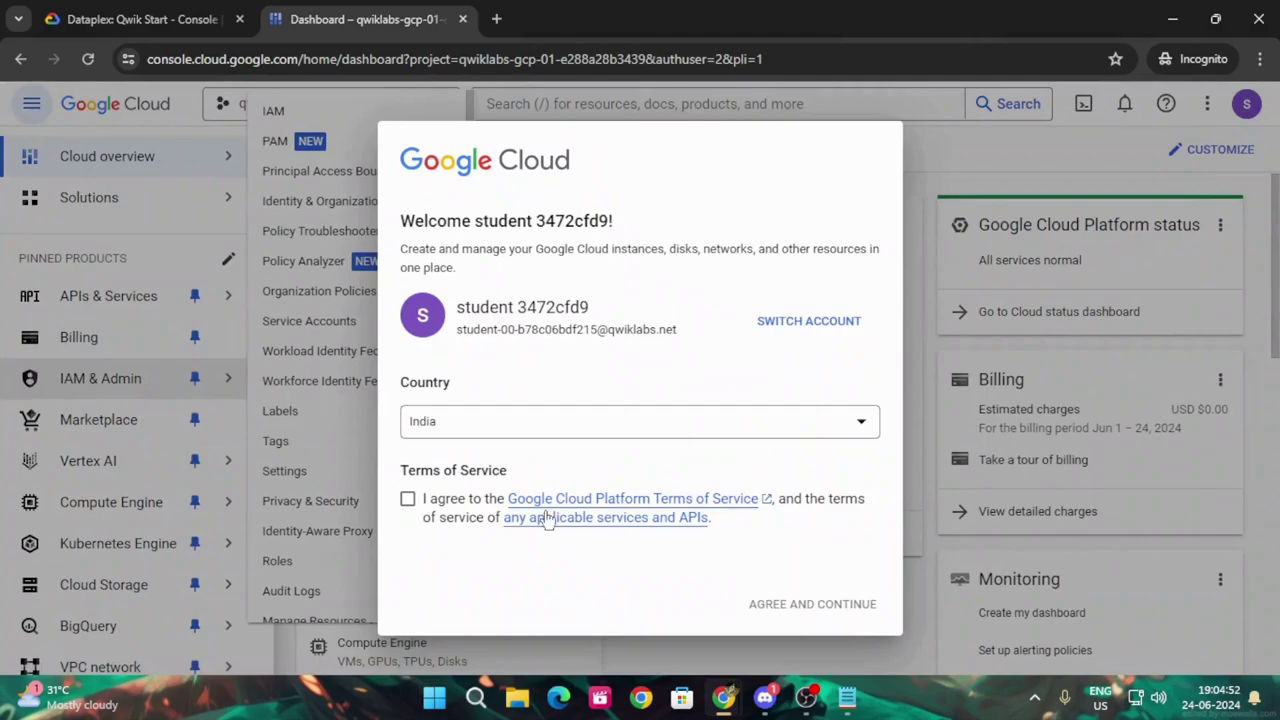
click(407, 498)
click(853, 603)
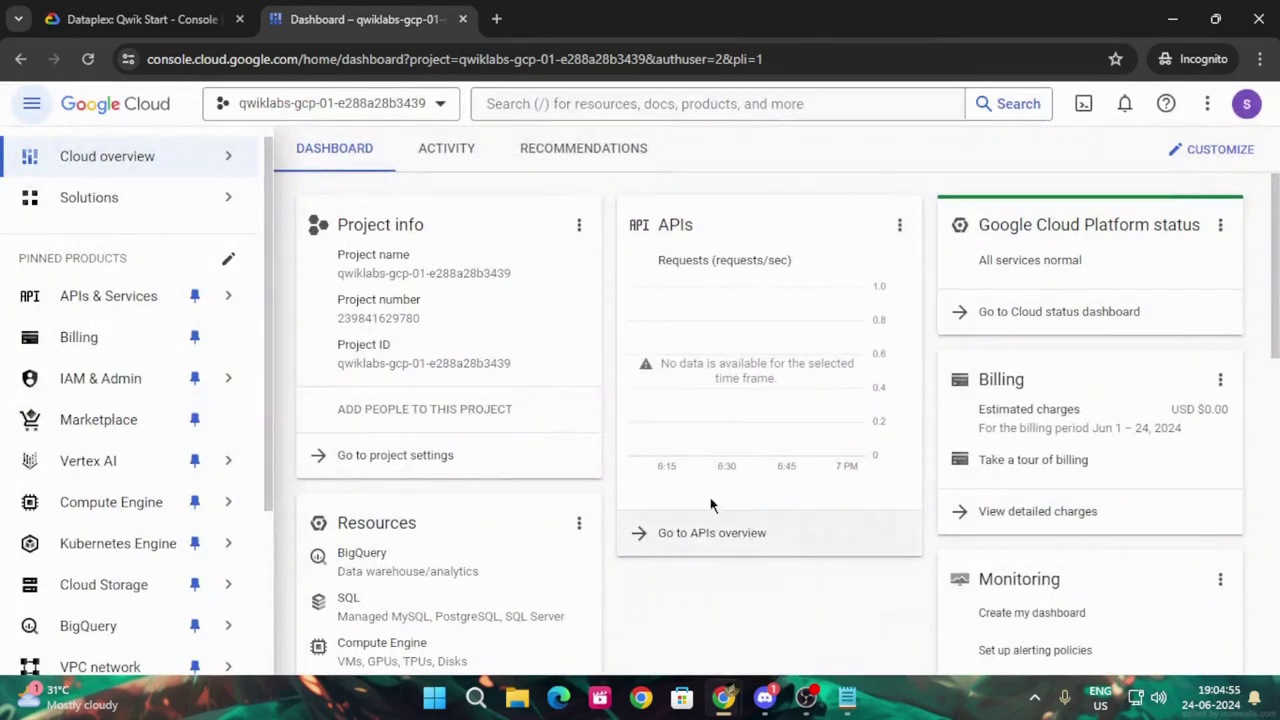
Copy the API name "Cloud Dataplex API" from the lab's setup instructions and return to the cloud console.
click(134, 18)
scroll(420, 363, down, 10)
scroll(630, 457, down, 15)
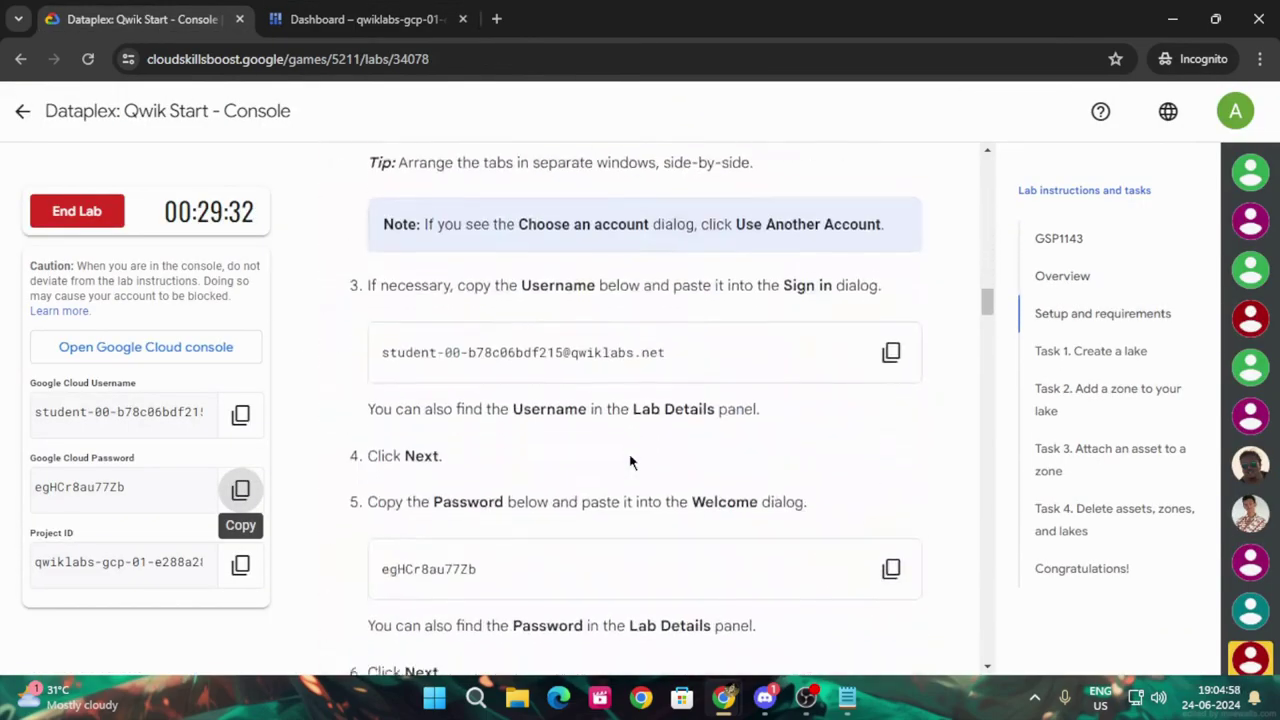
scroll(670, 500, up, 3)
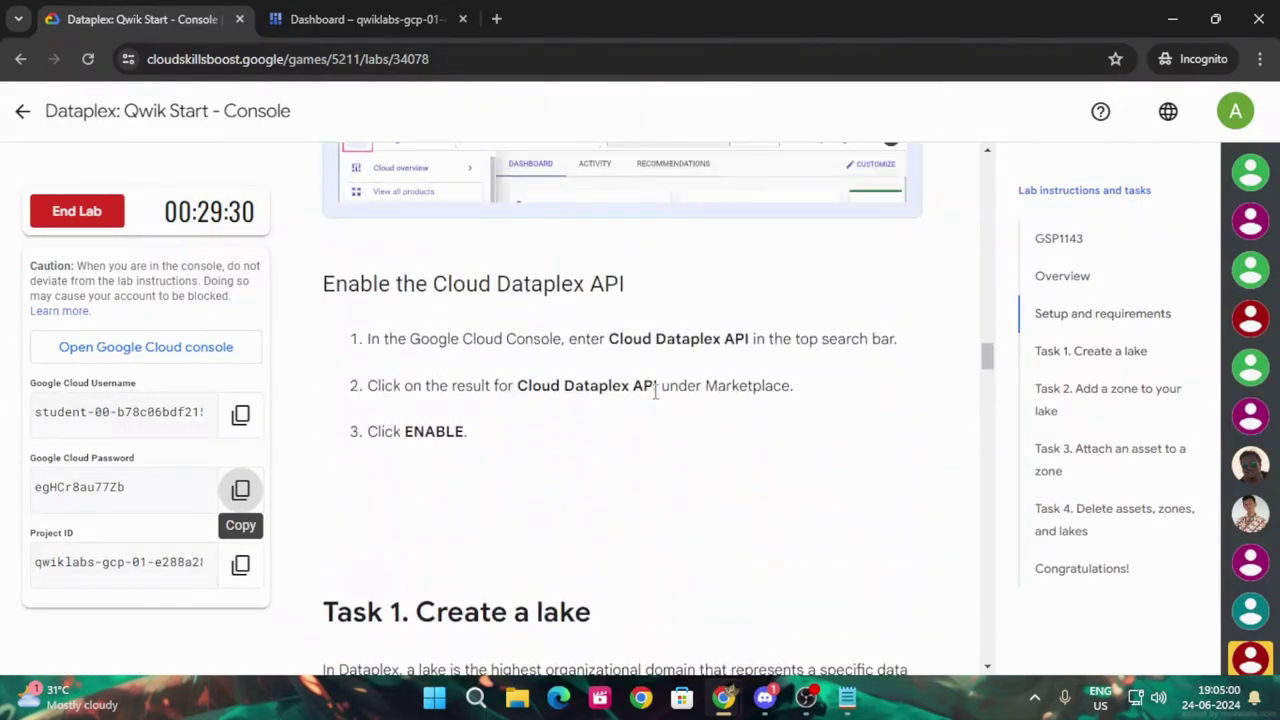
drag(520, 387, 660, 378)
key(ctrl+c)
click(412, 12)
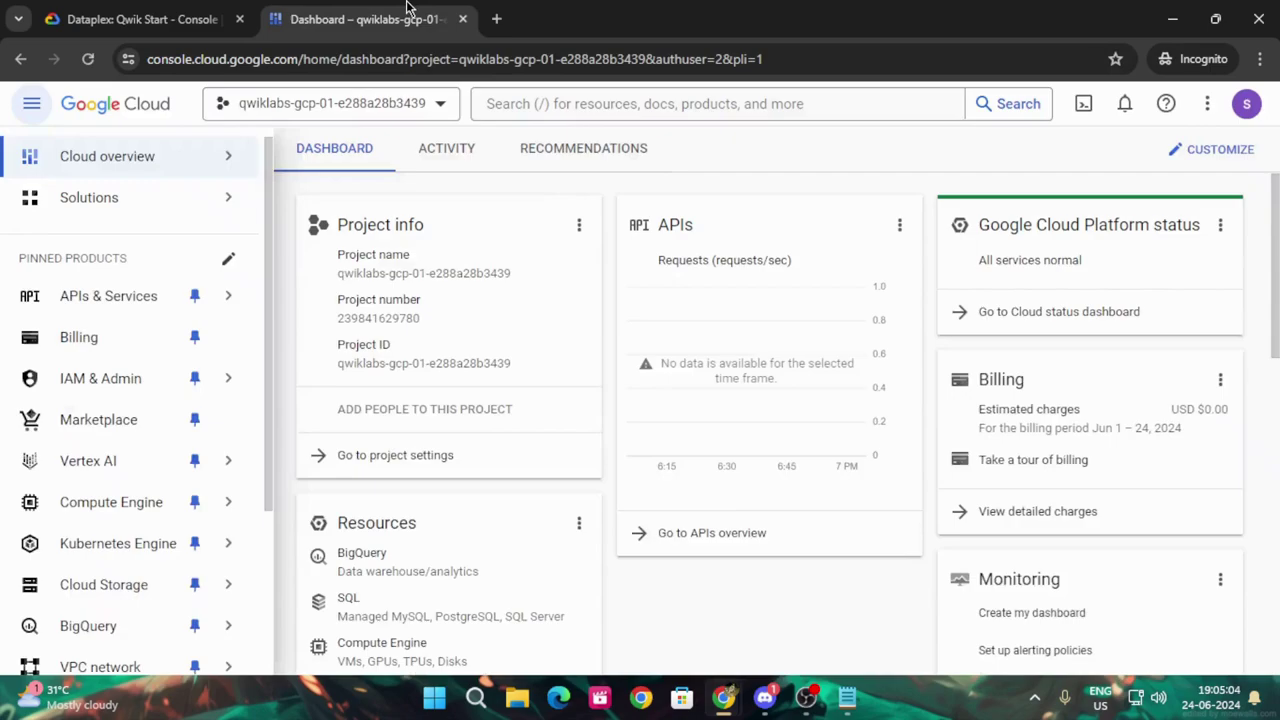
Search the Marketplace for "Cloud Dataplex API" and open that API's product details.
click(155, 421)
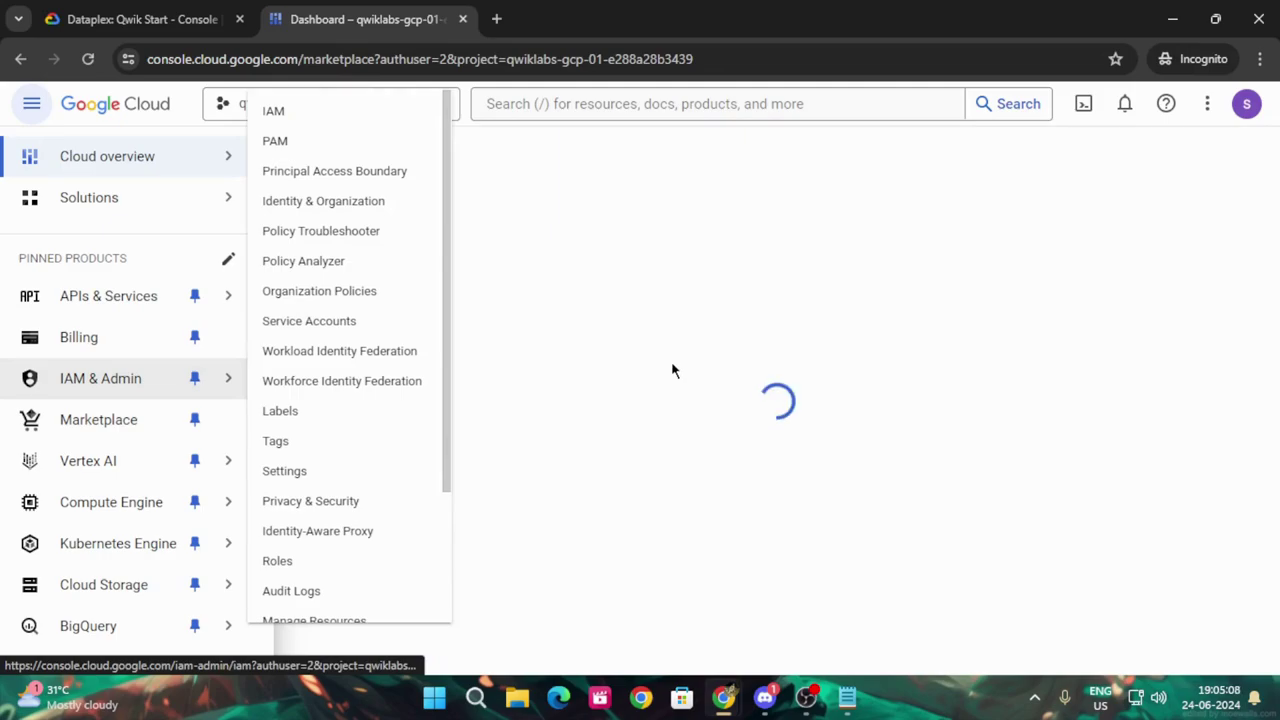
click(657, 321)
key(ctrl+v)
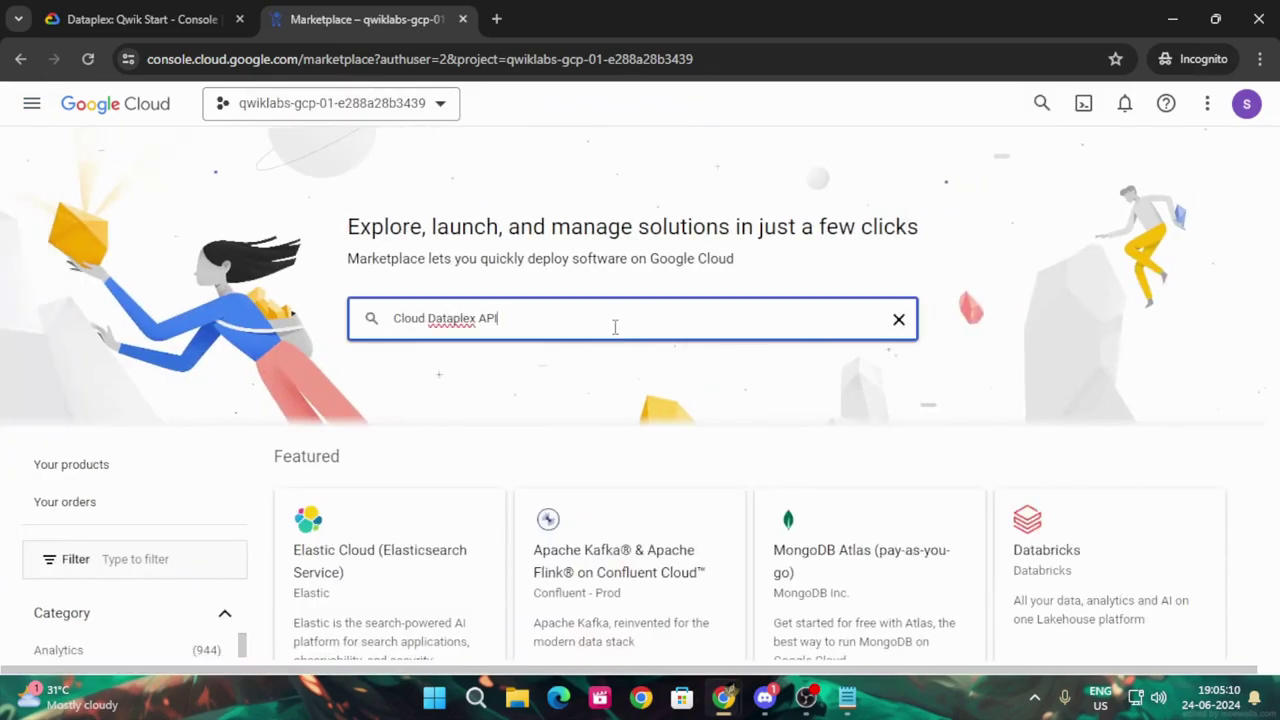
key(Return)
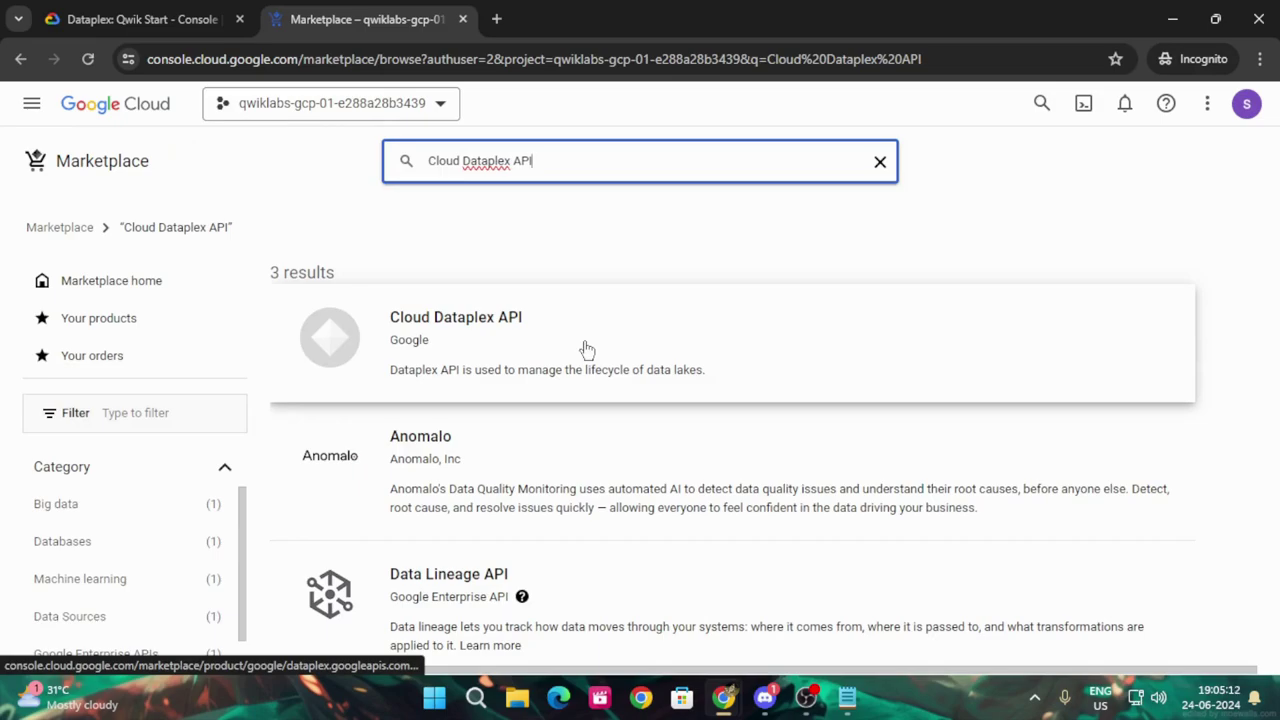
click(488, 319)
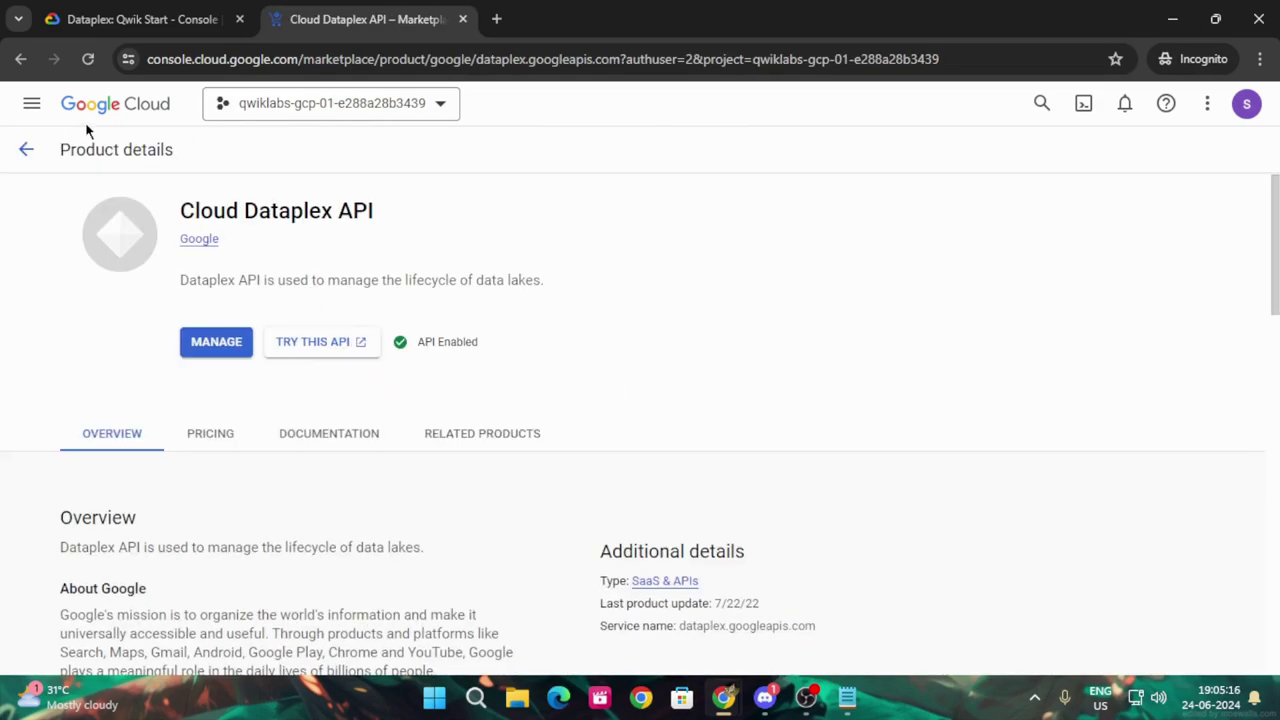
Go back to the project's Cloud overview dashboard.
click(31, 103)
mouse_move(248, 163)
click(295, 167)
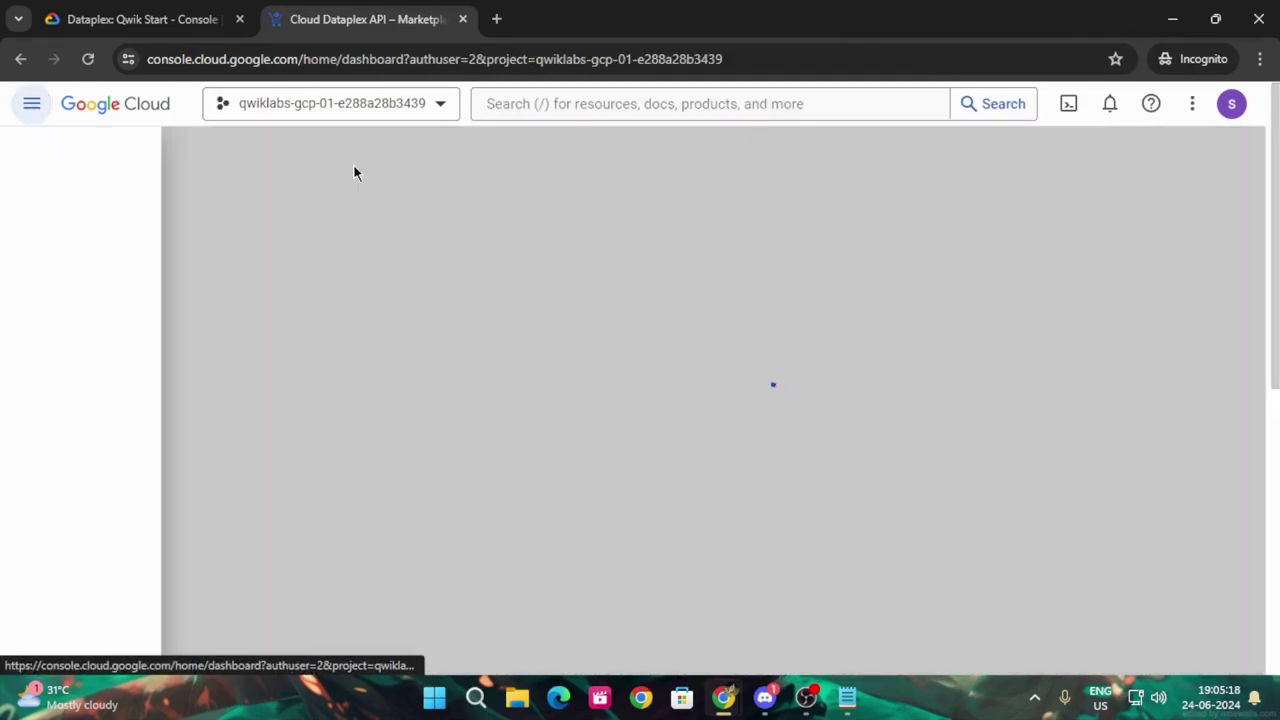
Copy the product name "Dataplex" from the lab's Task 1 instructions and return to the cloud console.
key(ctrl+Tab)
scroll(680, 490, down, 3)
scroll(684, 486, down, 2)
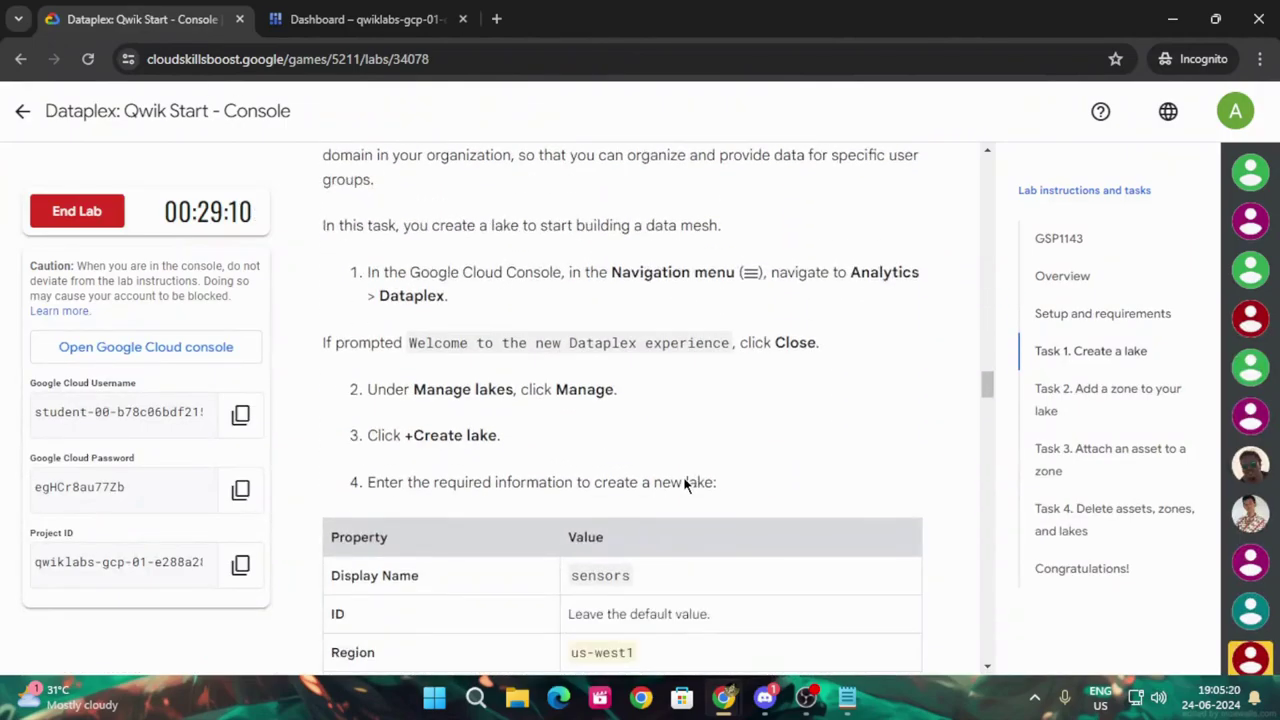
drag(381, 296, 445, 295)
key(ctrl+c)
key(ctrl+Tab)
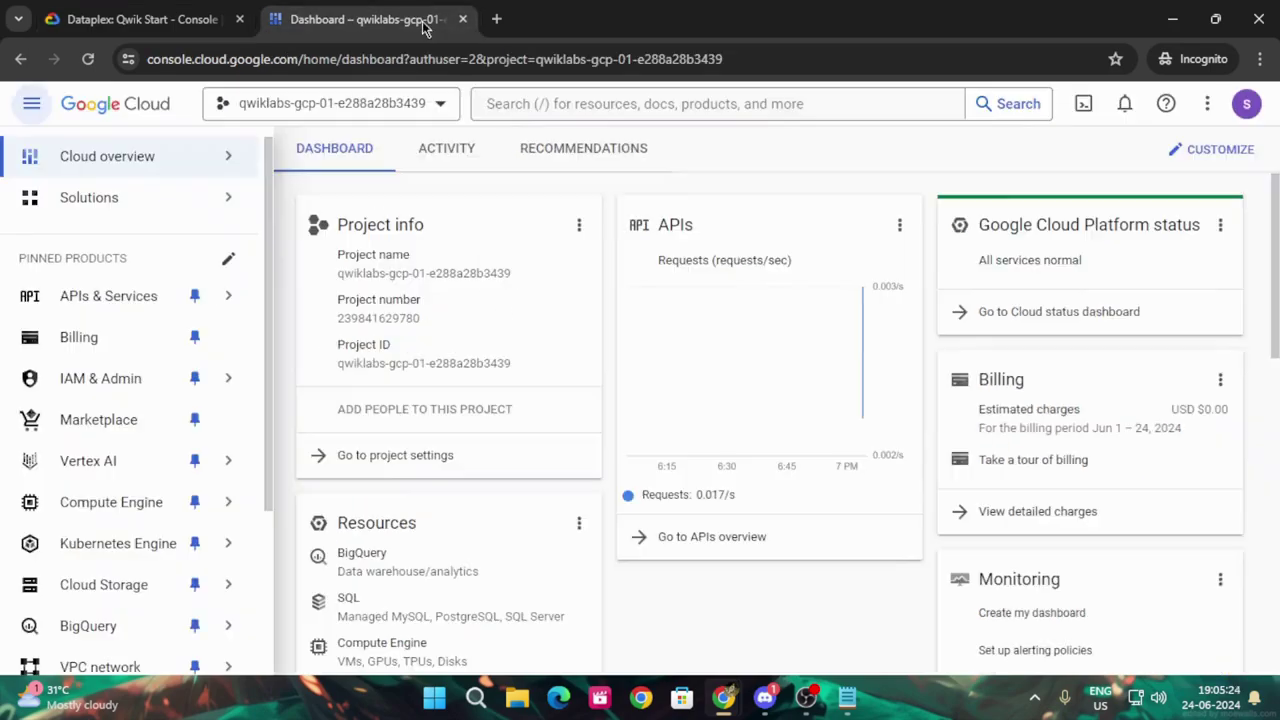
Search the console for "Dataplex" and open the Dataplex product page.
click(592, 108)
key(ctrl+v)
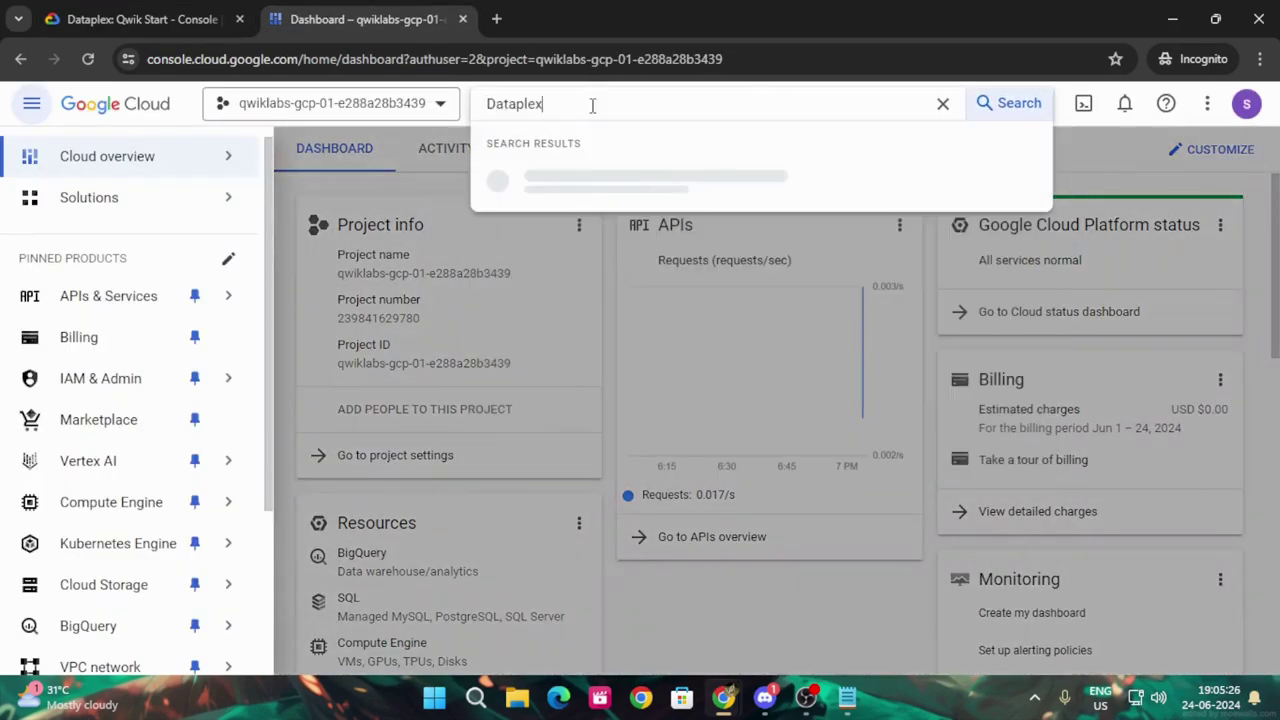
key(Return)
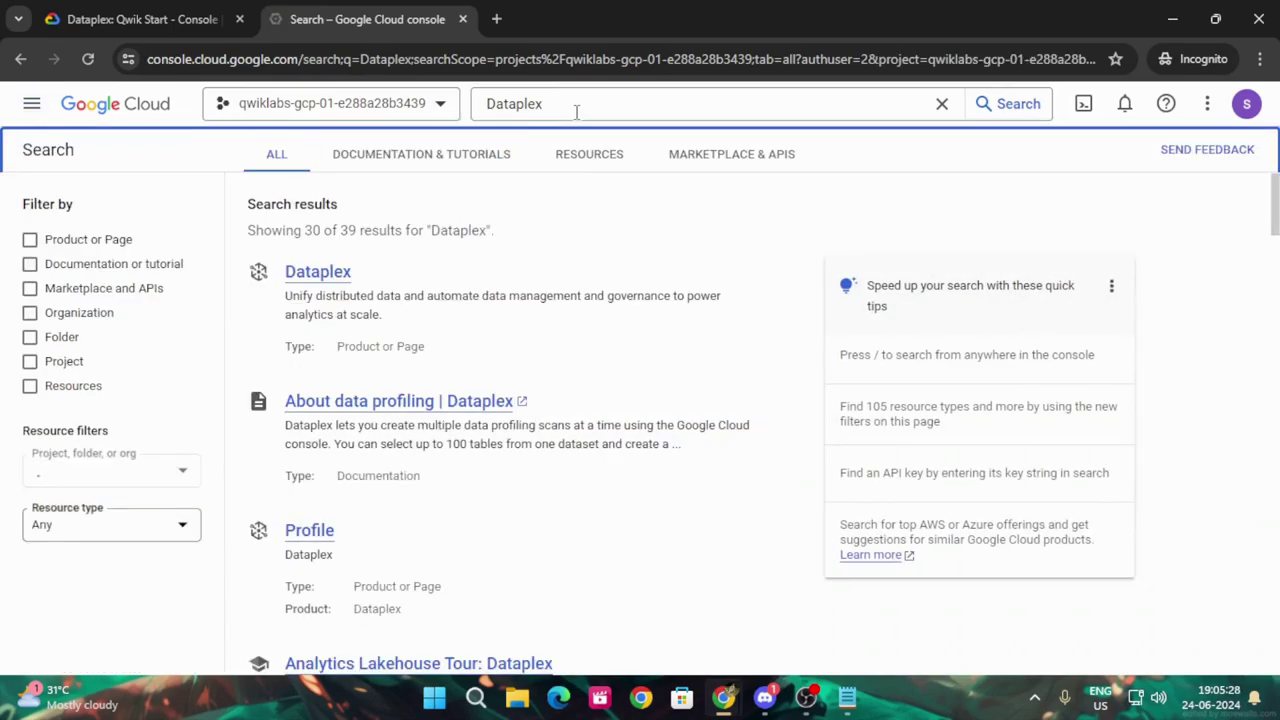
click(338, 271)
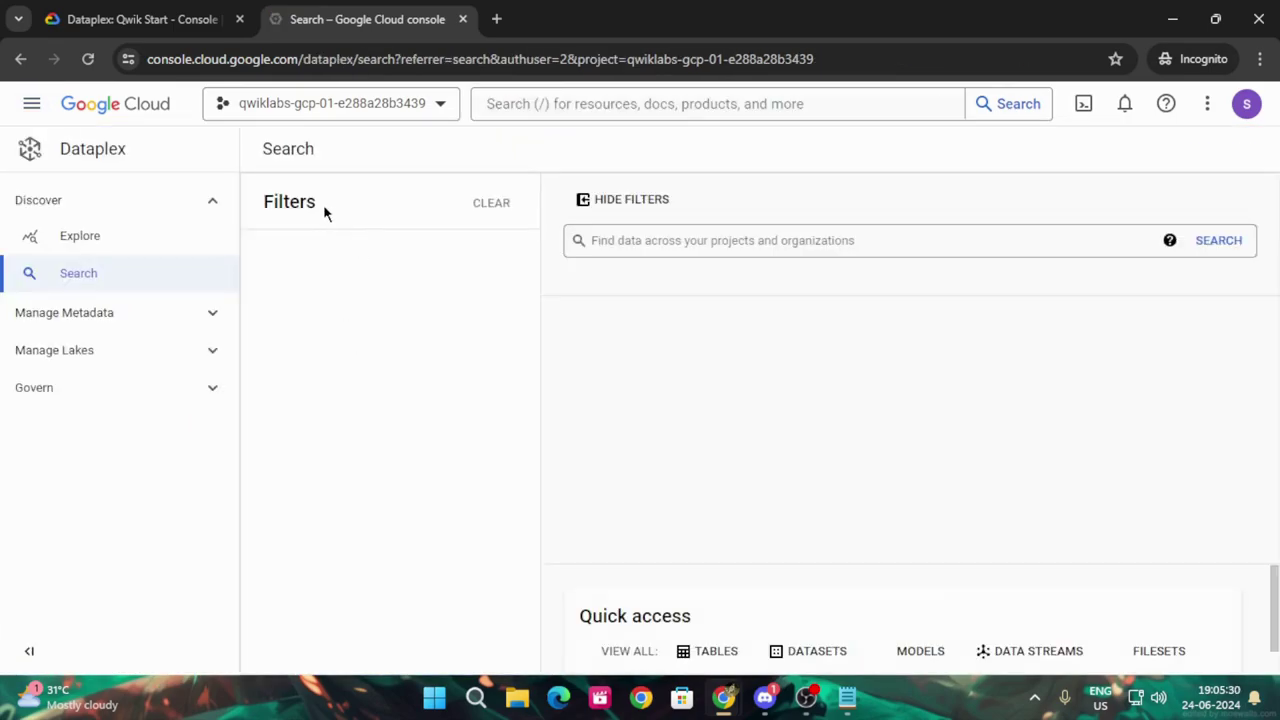
Copy the lake display name "sensors" from the Task 1 property table and return to Dataplex.
click(130, 12)
scroll(605, 465, down, 2)
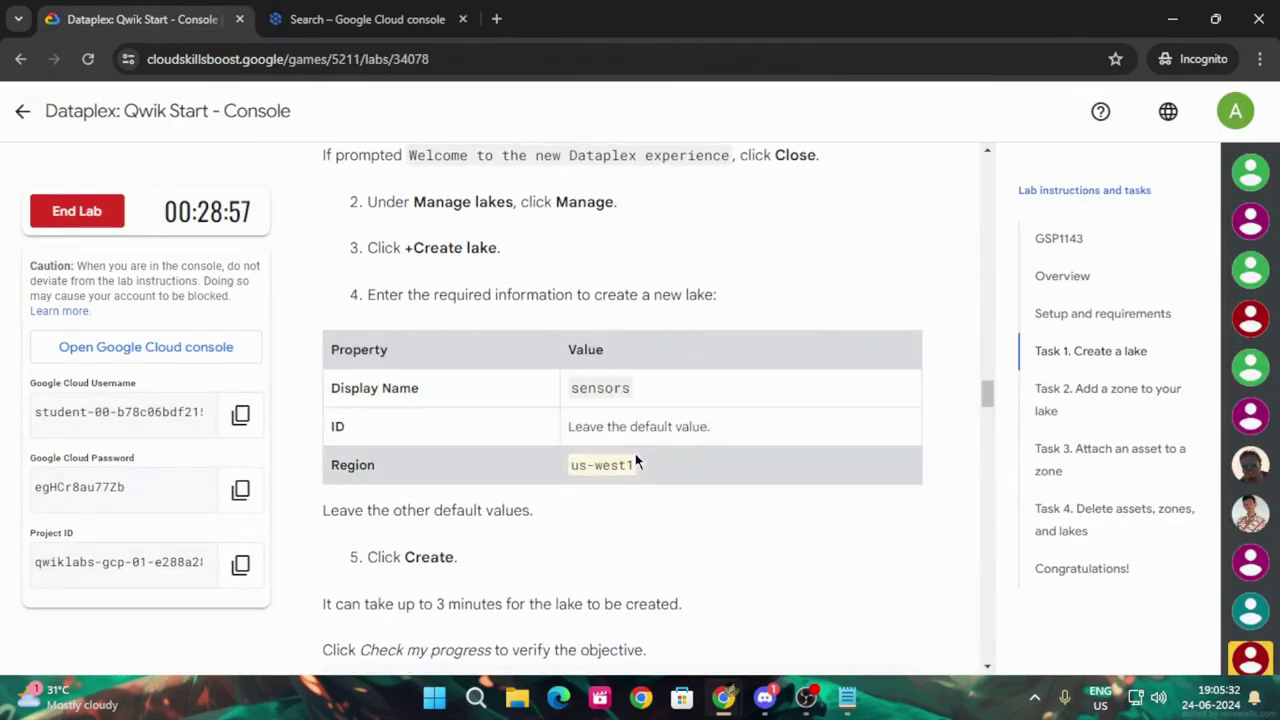
drag(570, 388, 592, 388)
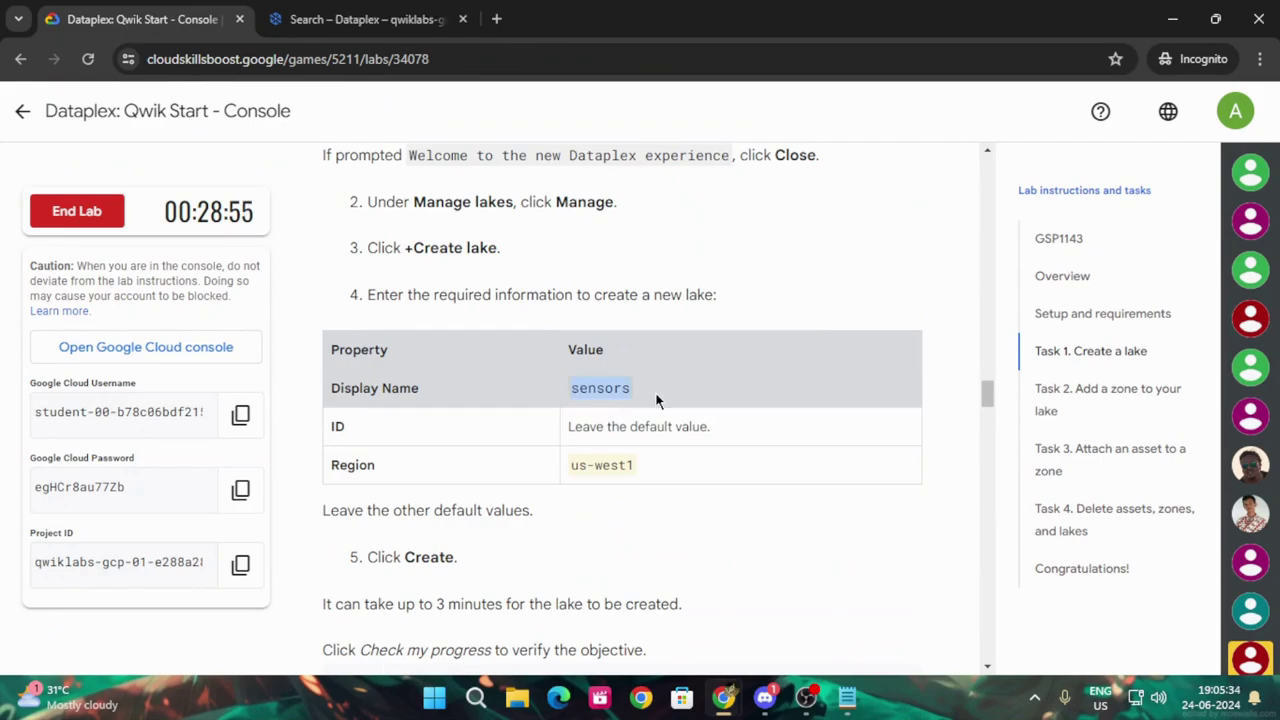
click(358, 10)
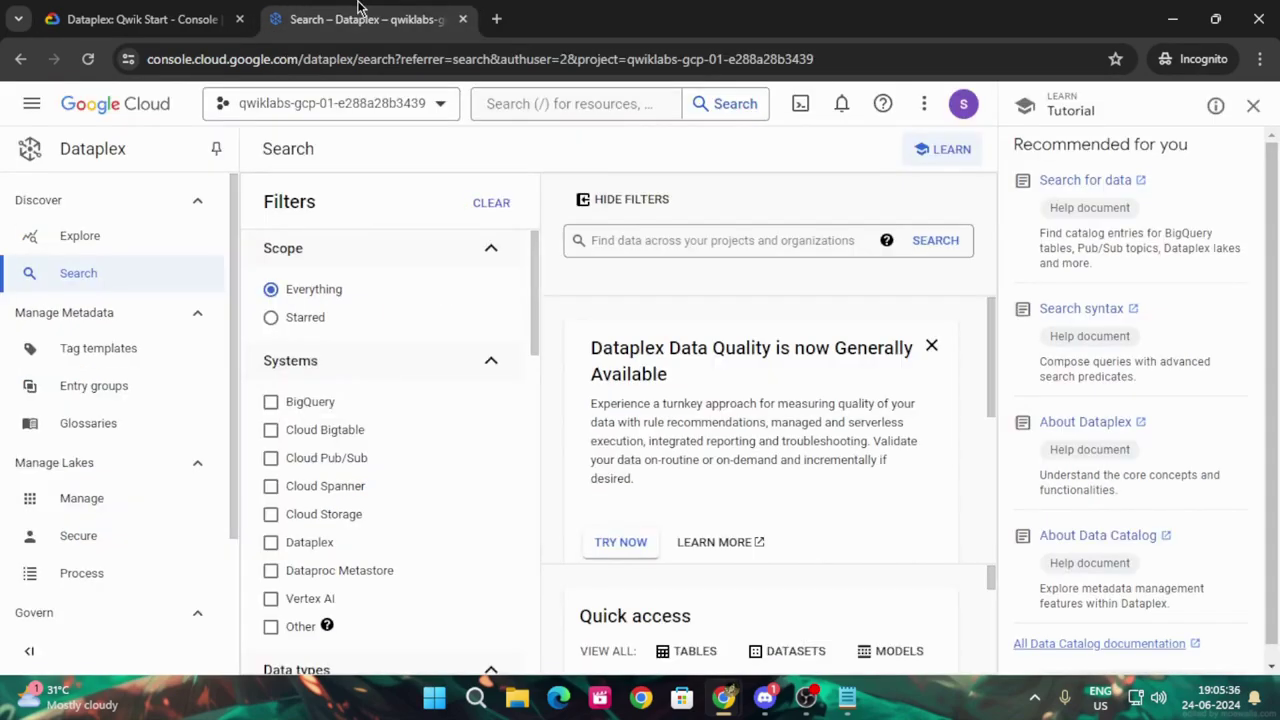
Dismiss the tutorial pane and start creating a new lake from the lake management page.
click(1253, 105)
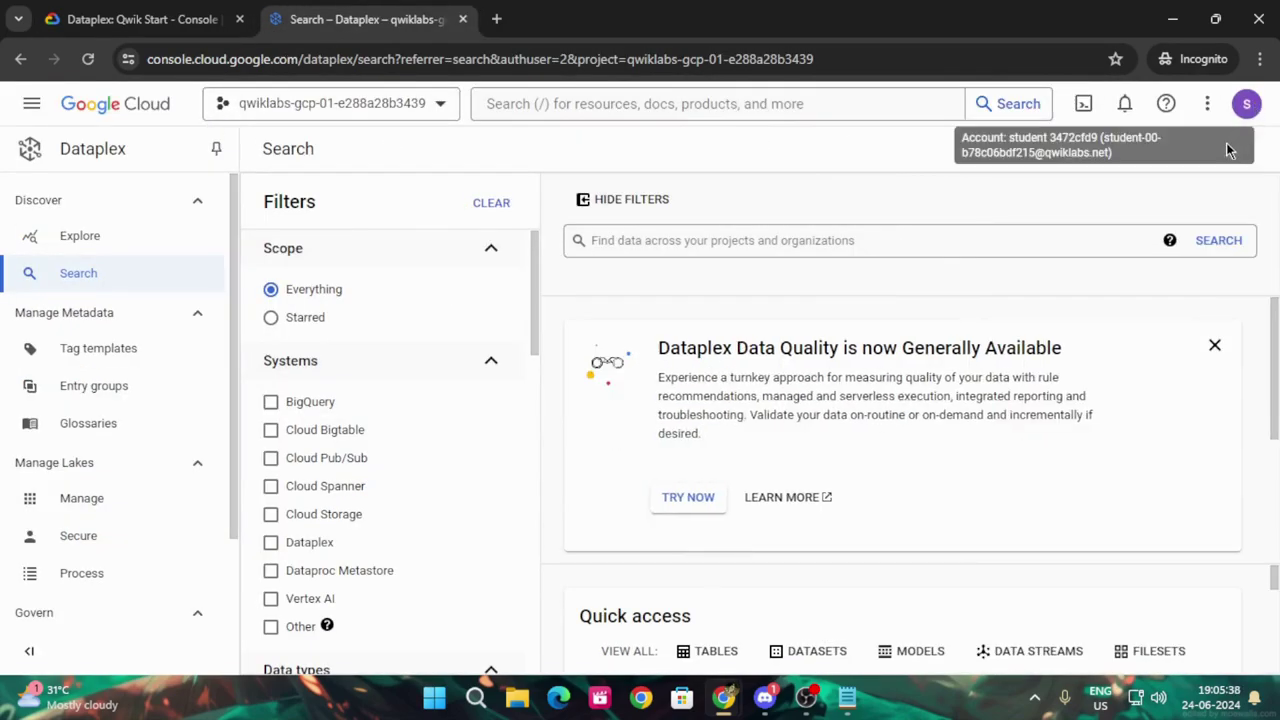
click(110, 508)
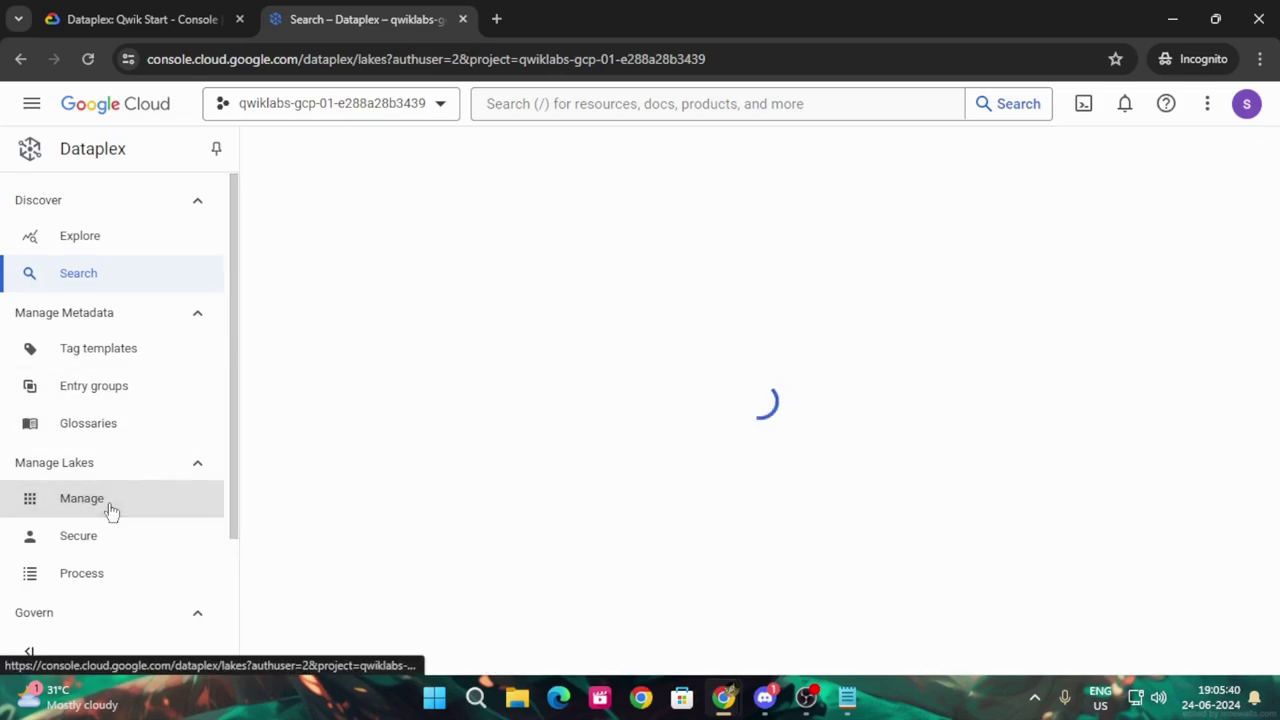
click(405, 150)
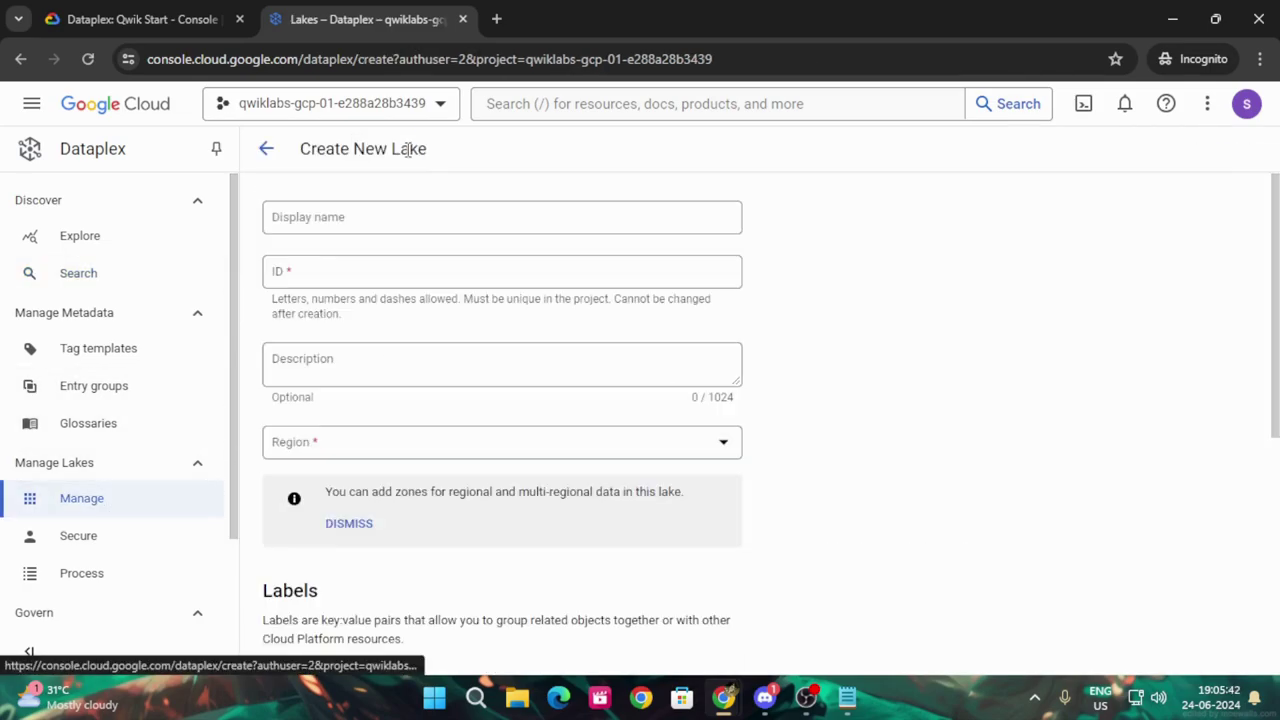
Set the new lake's display name to "sensors" and its region to us-west1, keeping the default ID.
click(396, 221)
text(sensors)
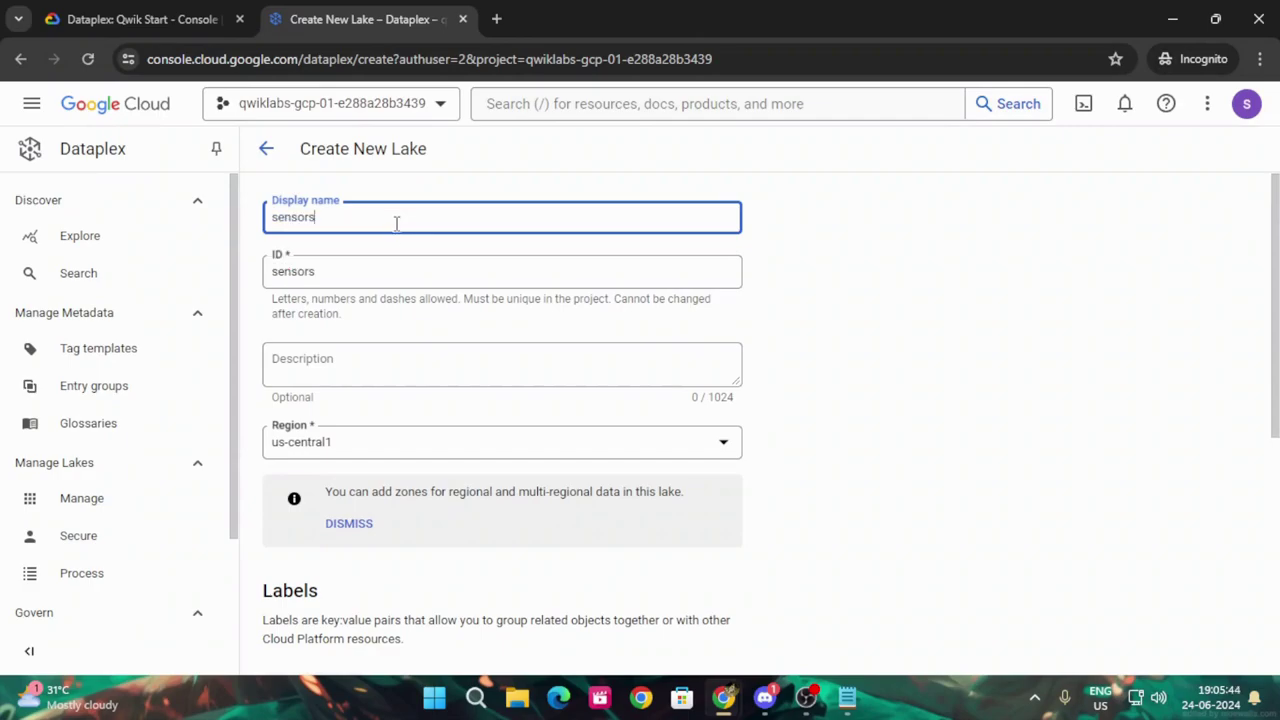
scroll(393, 288, down, 1)
click(366, 352)
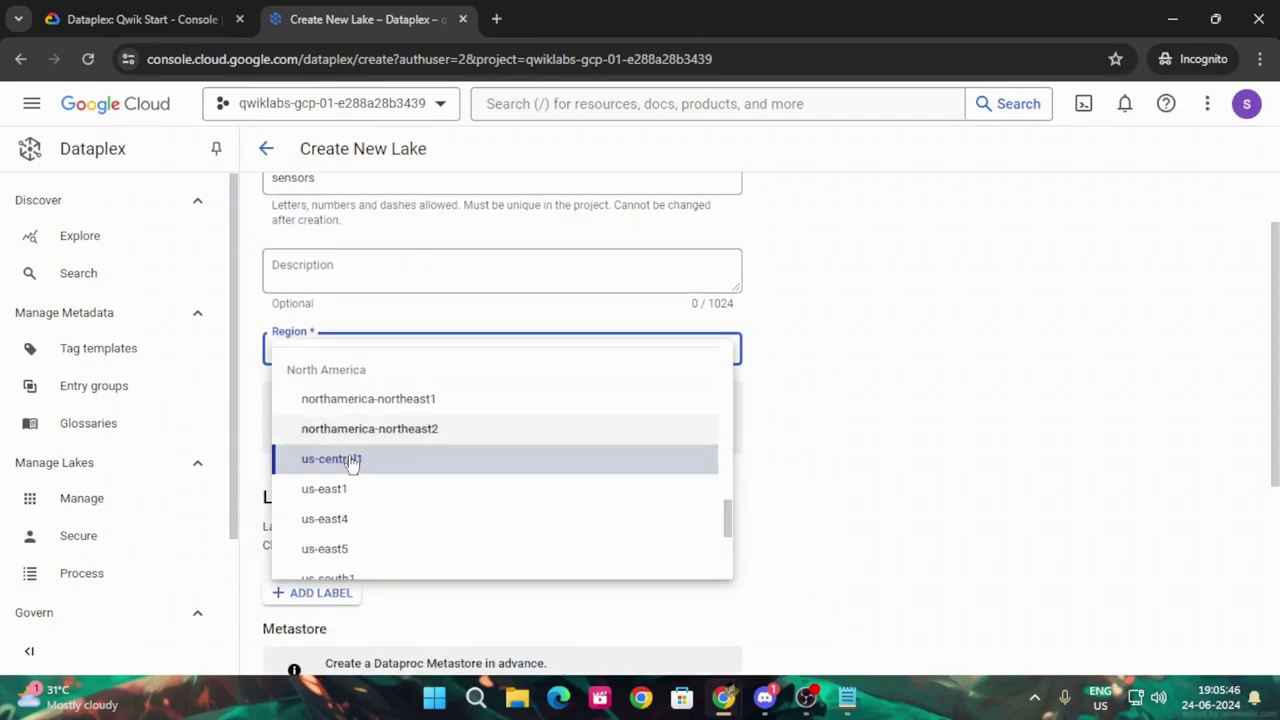
scroll(317, 505, down, 2)
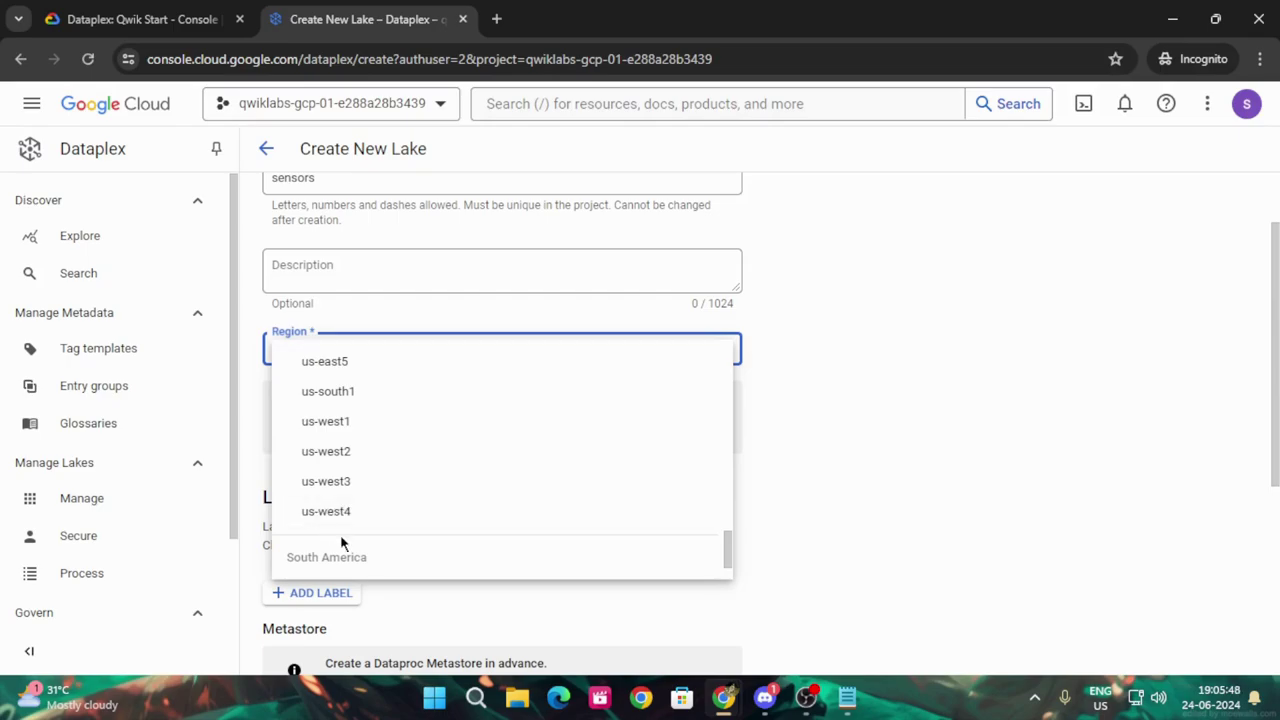
click(309, 432)
Check the lake settings against the lab's Task 1 instructions and create the lake with no metastore service.
scroll(508, 446, down, 4)
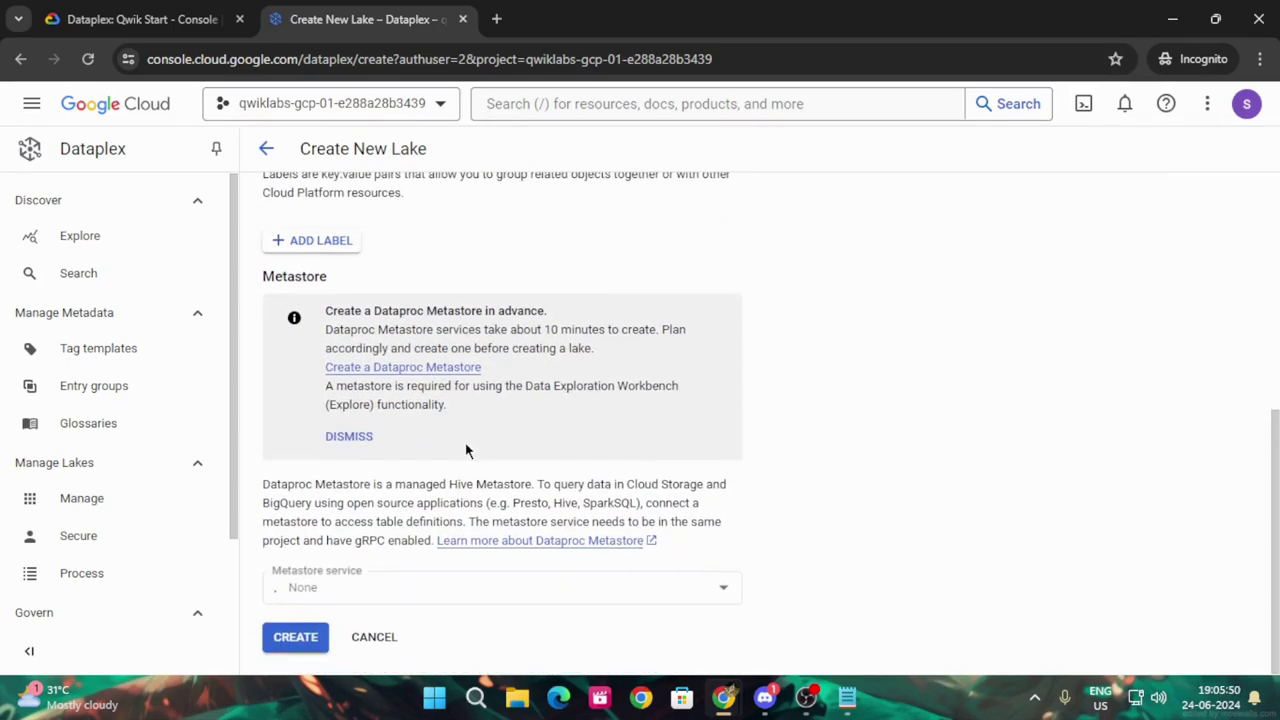
click(130, 18)
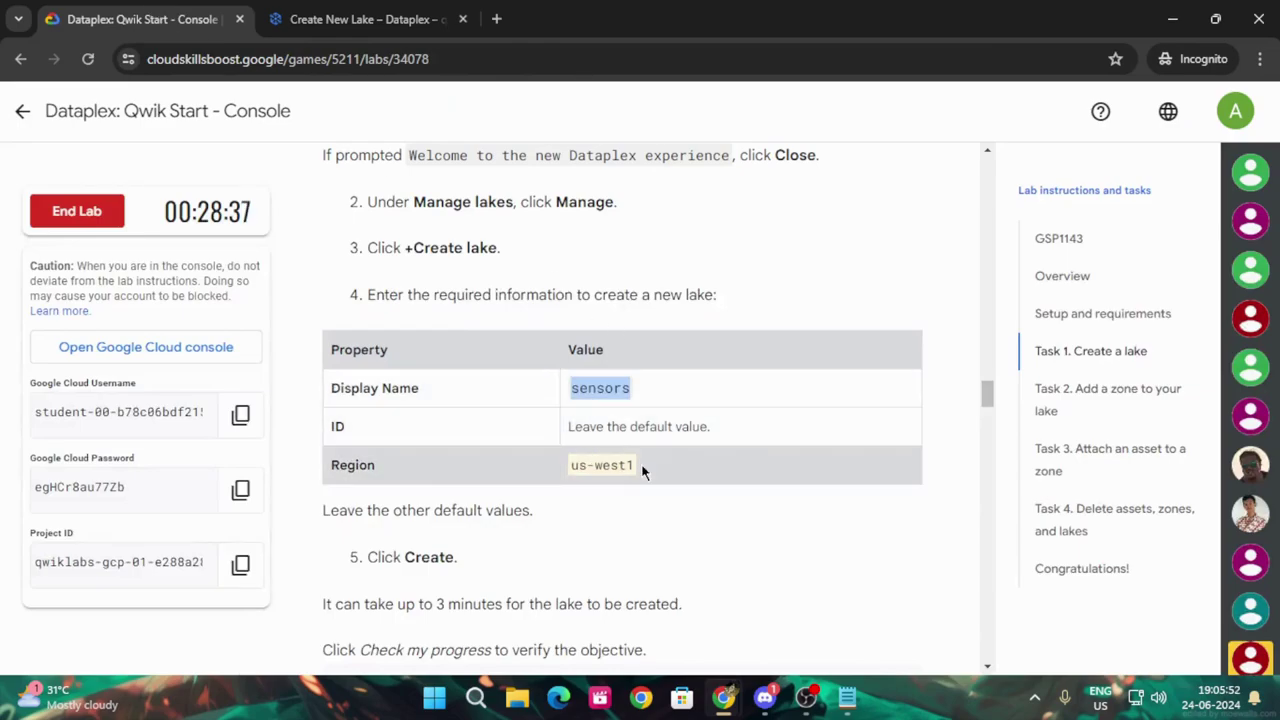
scroll(734, 474, down, 3)
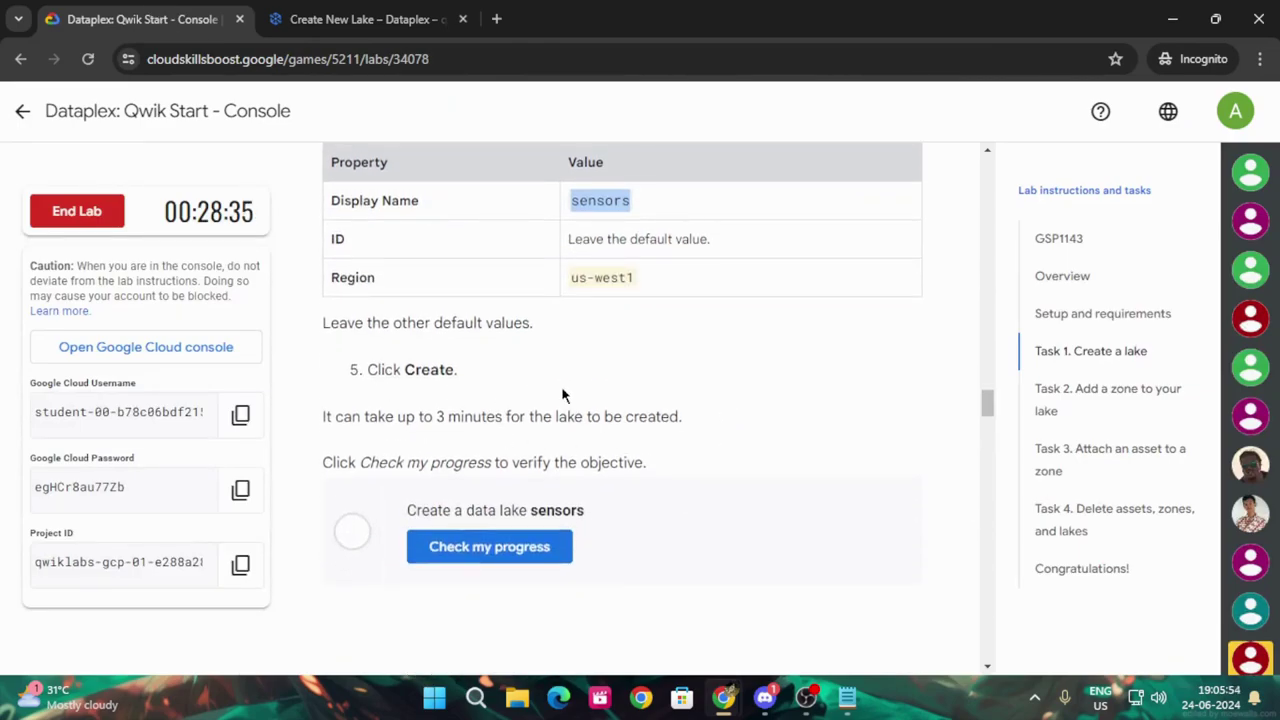
click(360, 18)
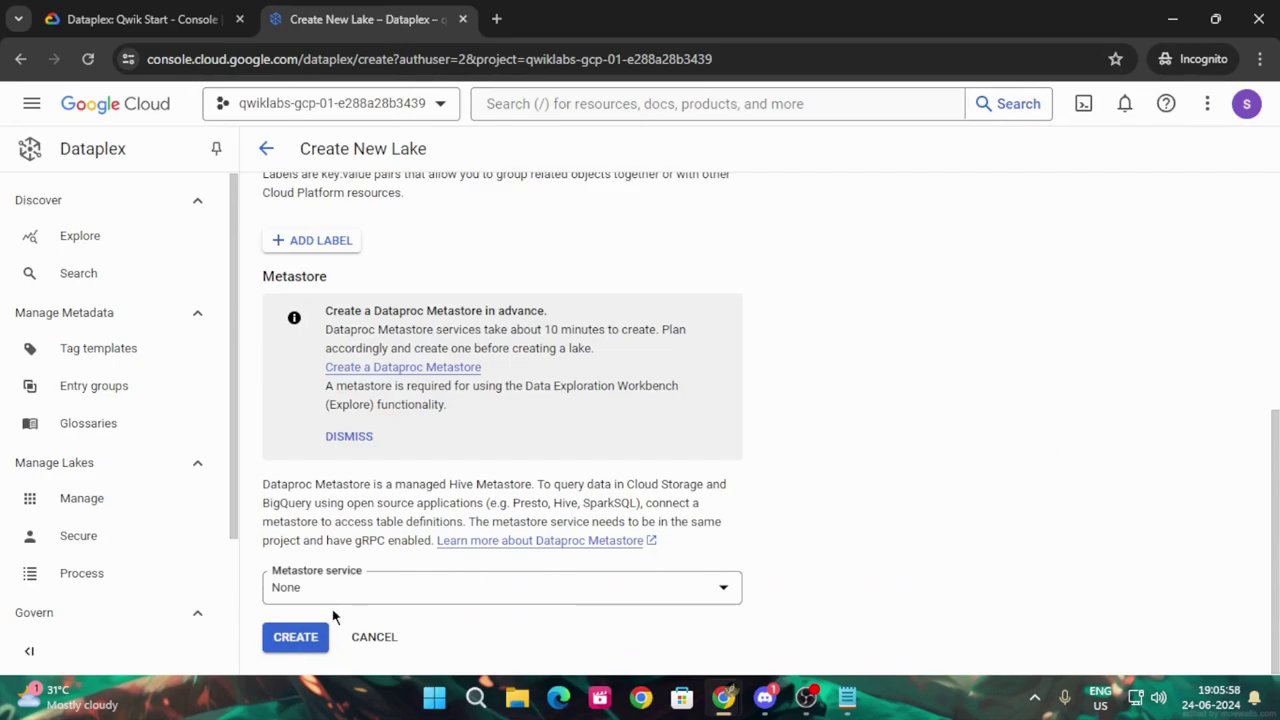
click(300, 637)
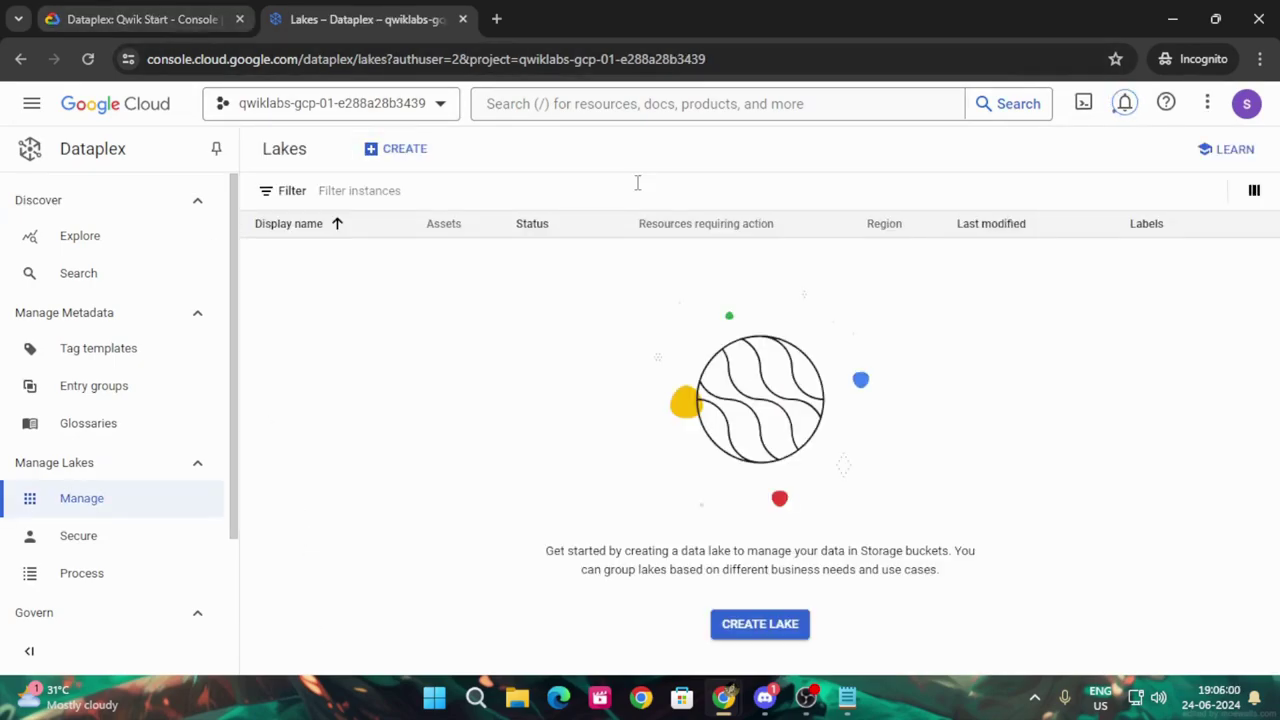
Review the lab's Task 2 zone instructions, copy the zone display name "temperature raw data", and return to the Dataplex lakes list.
click(200, 14)
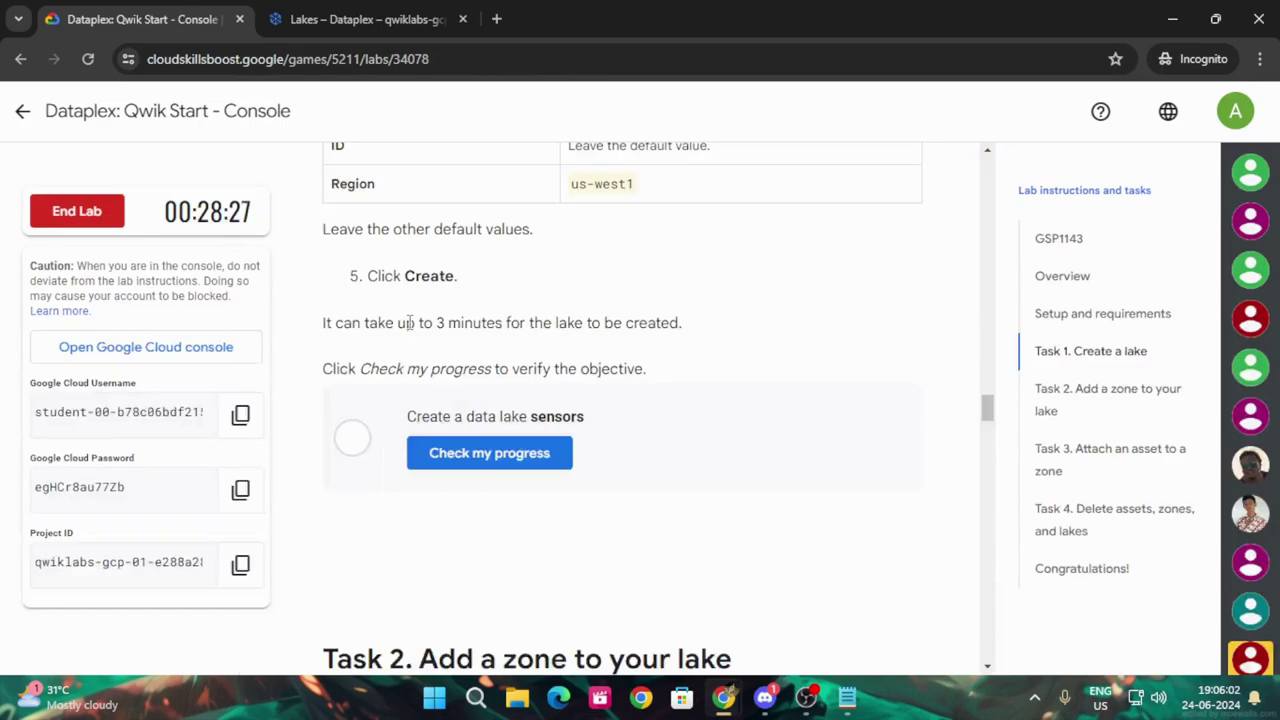
drag(431, 330, 541, 322)
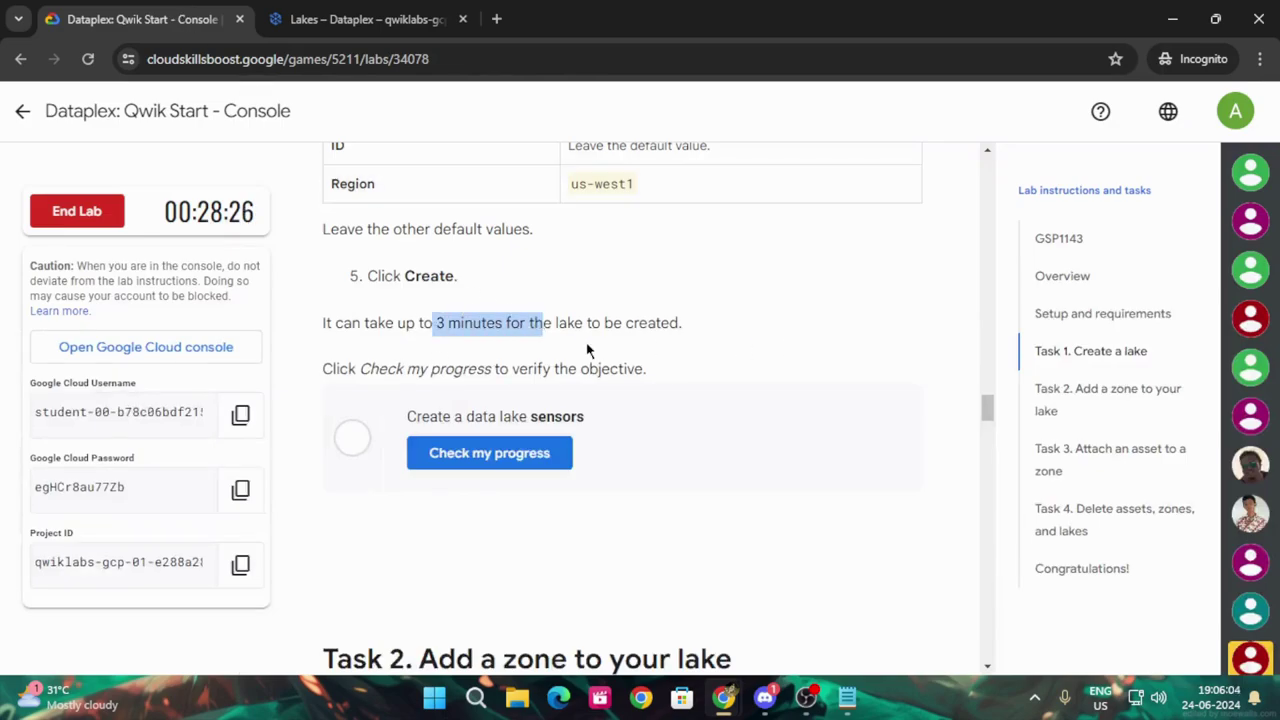
scroll(760, 417, down, 3)
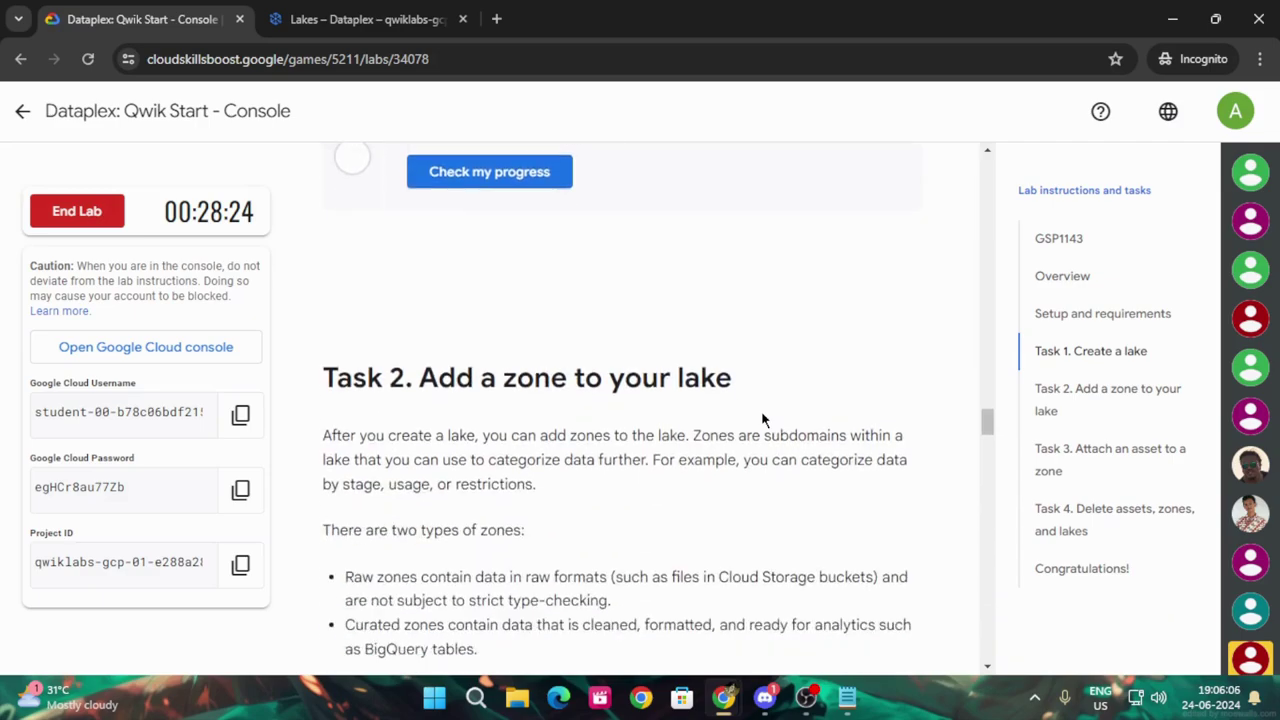
scroll(761, 418, down, 5)
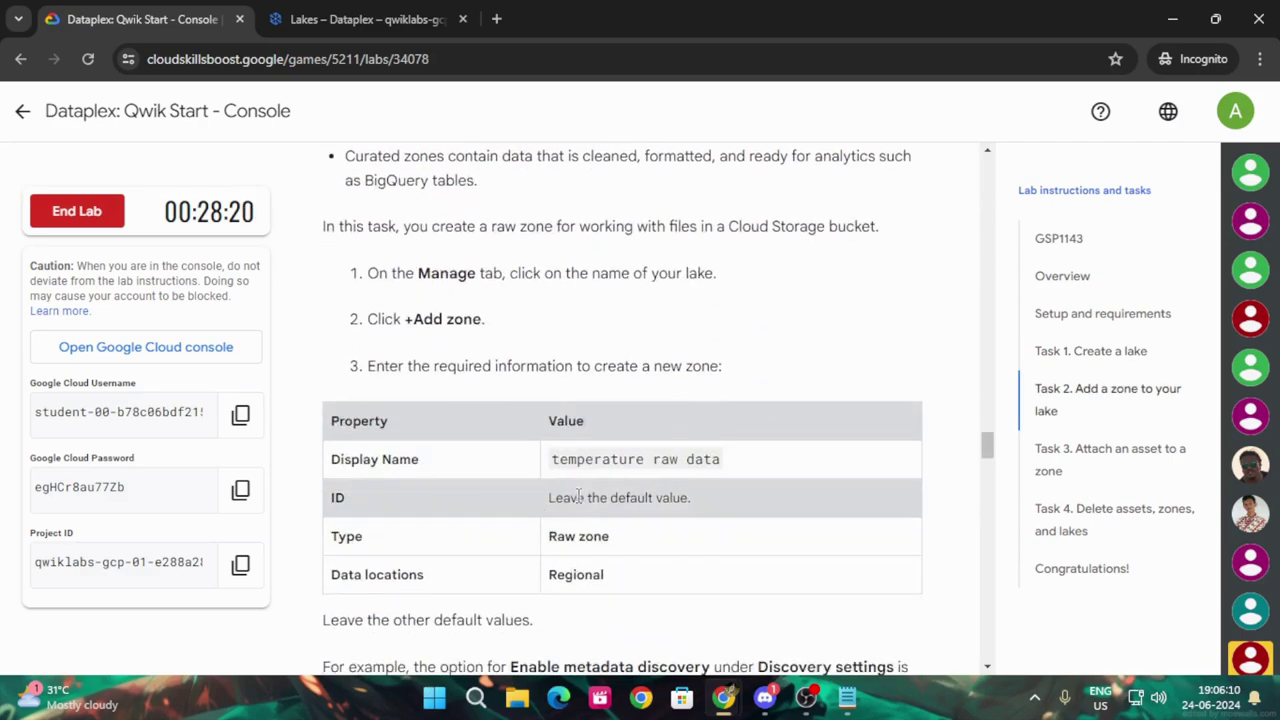
drag(553, 460, 776, 466)
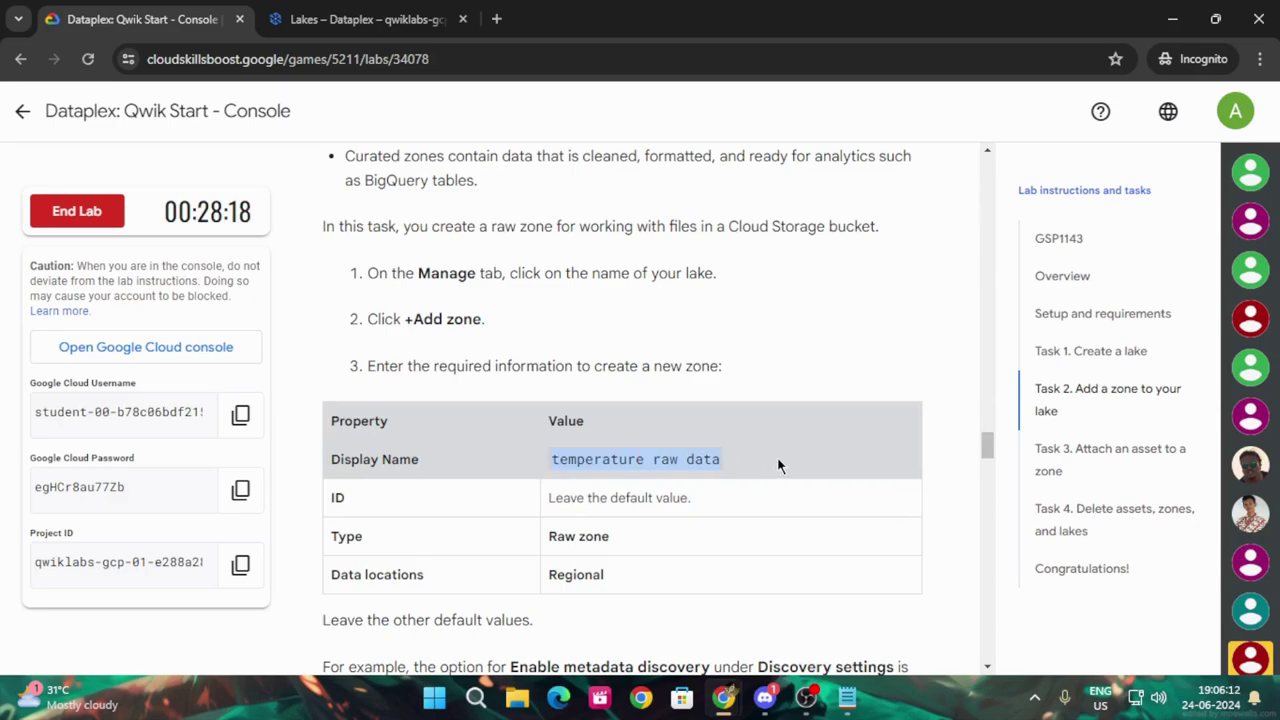
click(343, 12)
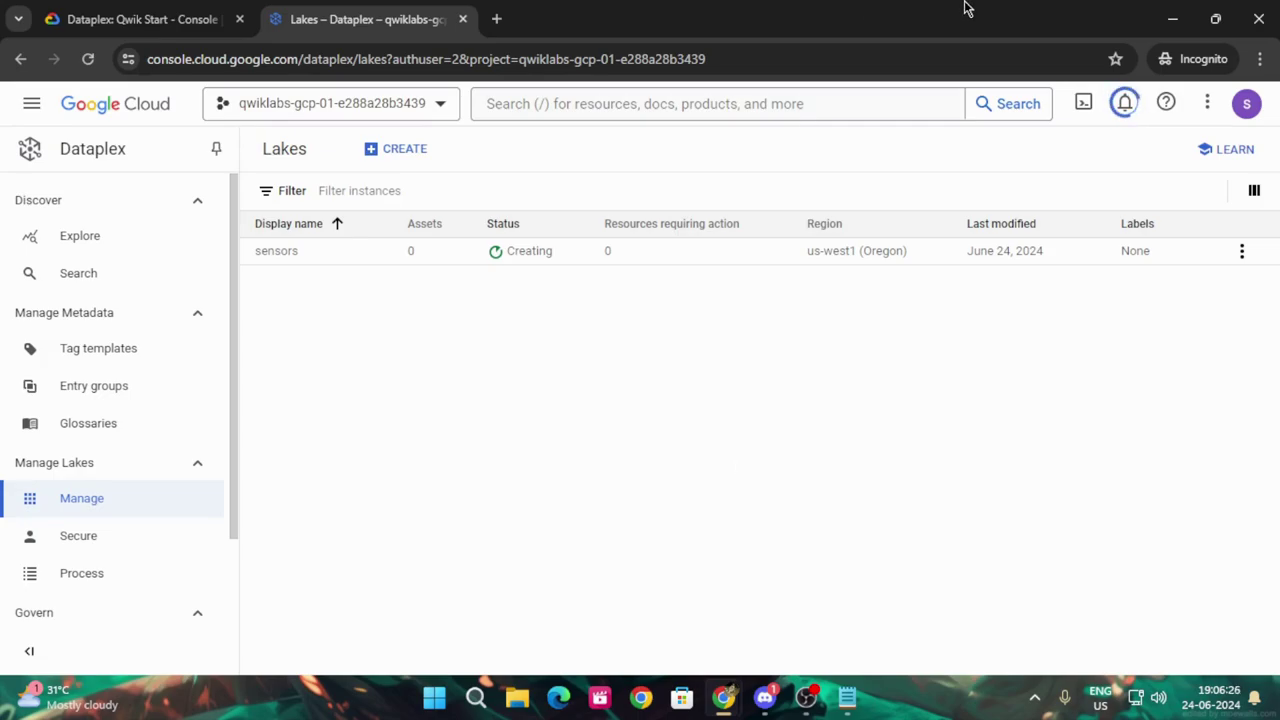
Reload the lakes list and run the lab's progress check for creating the sensors lake.
click(94, 55)
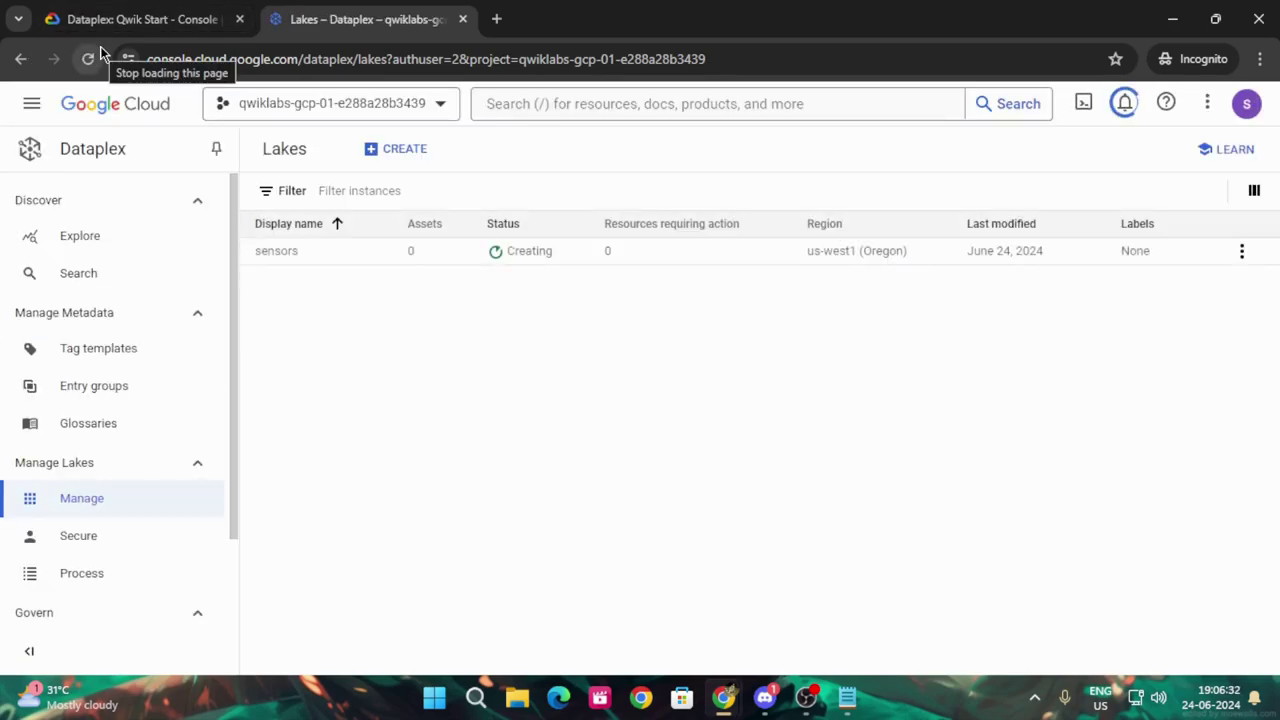
click(100, 18)
scroll(538, 320, up, 3)
scroll(538, 315, up, 4)
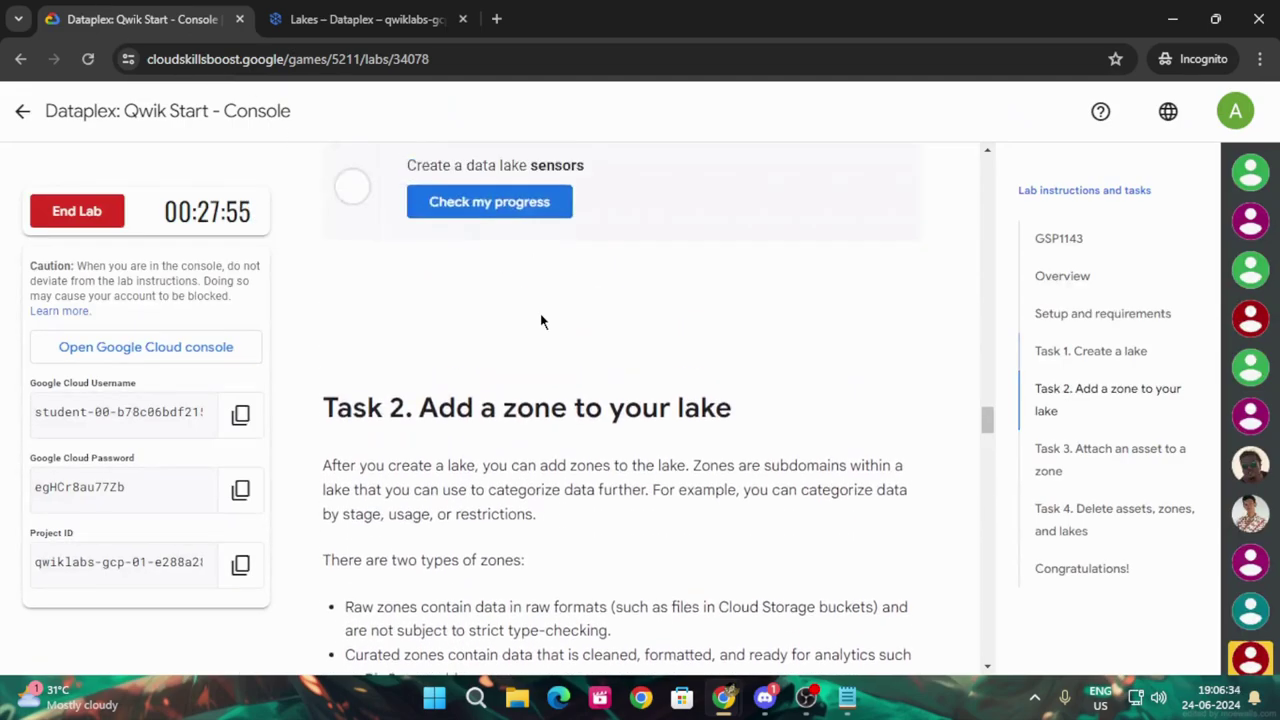
click(564, 360)
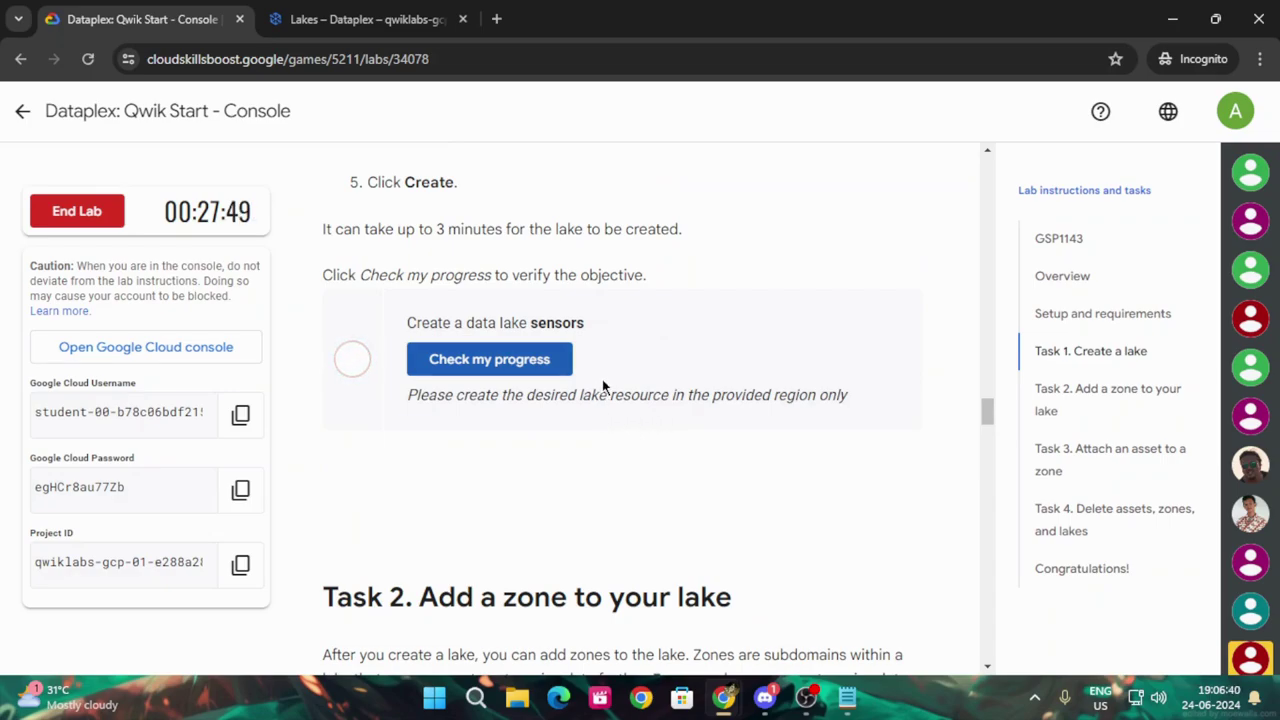
click(486, 360)
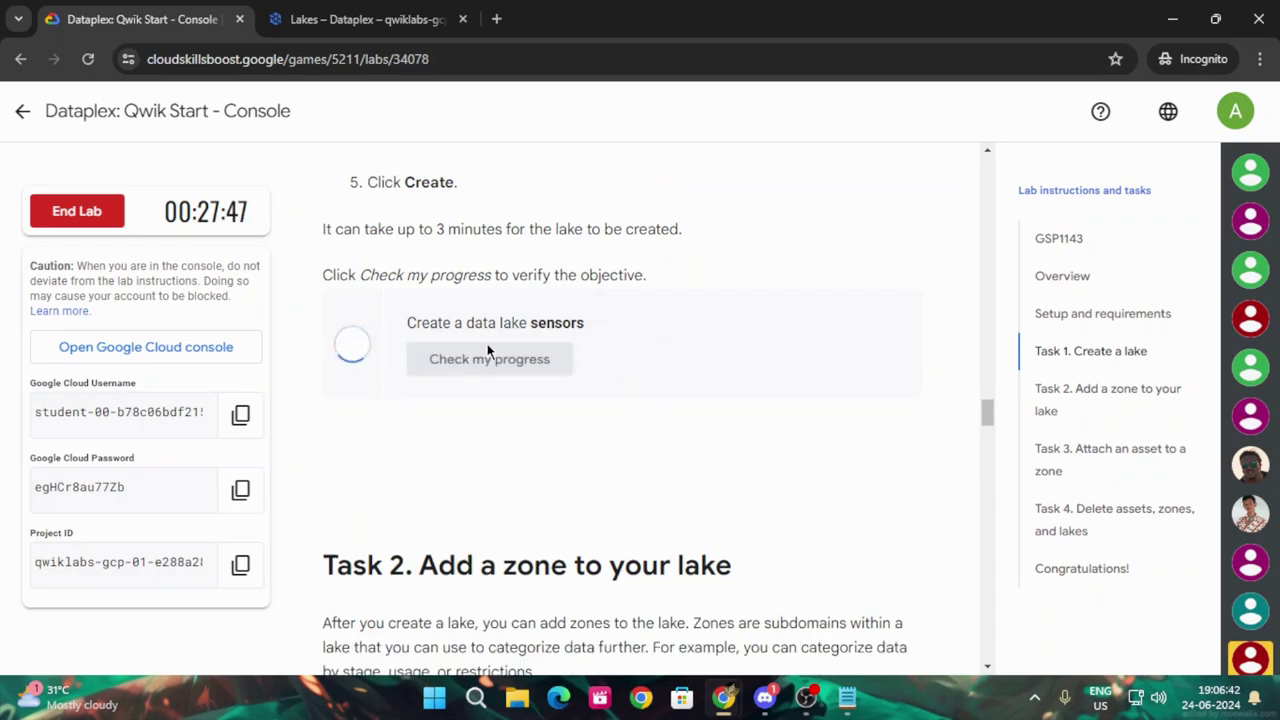
click(490, 358)
Check the sensors lake's creation status in Dataplex and retry the lab's Task 1 progress check.
click(320, 8)
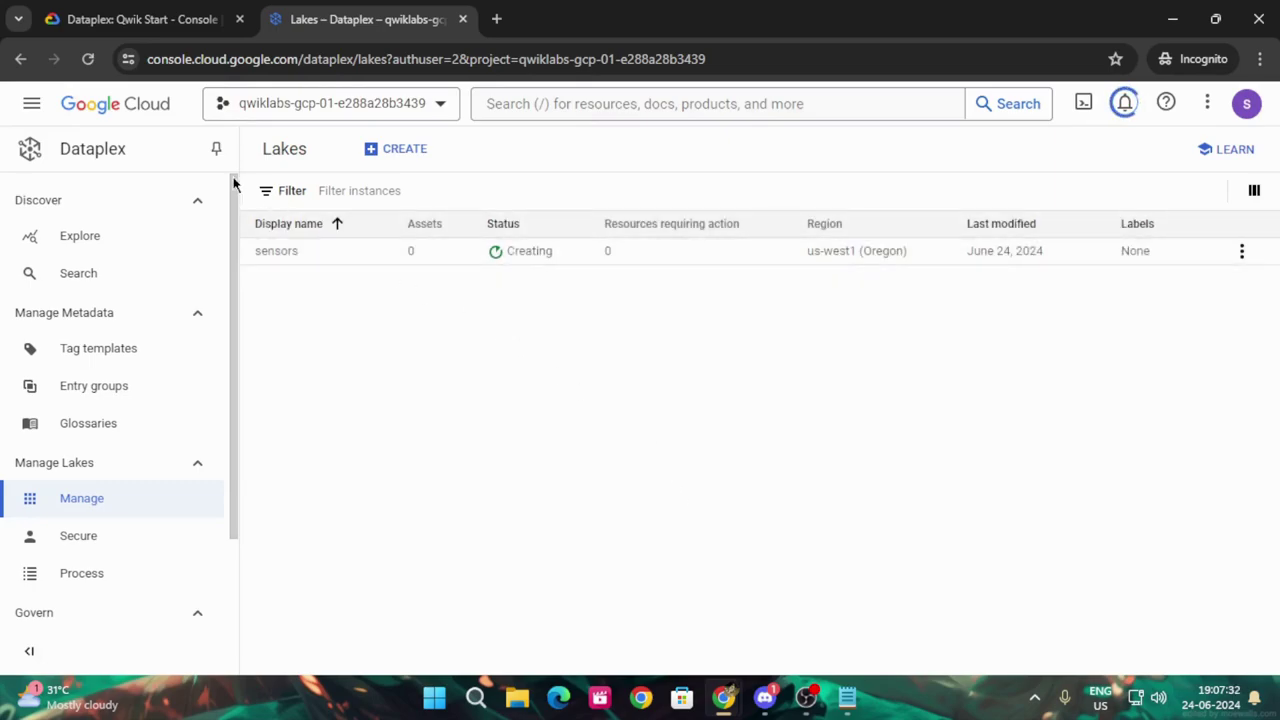
click(88, 59)
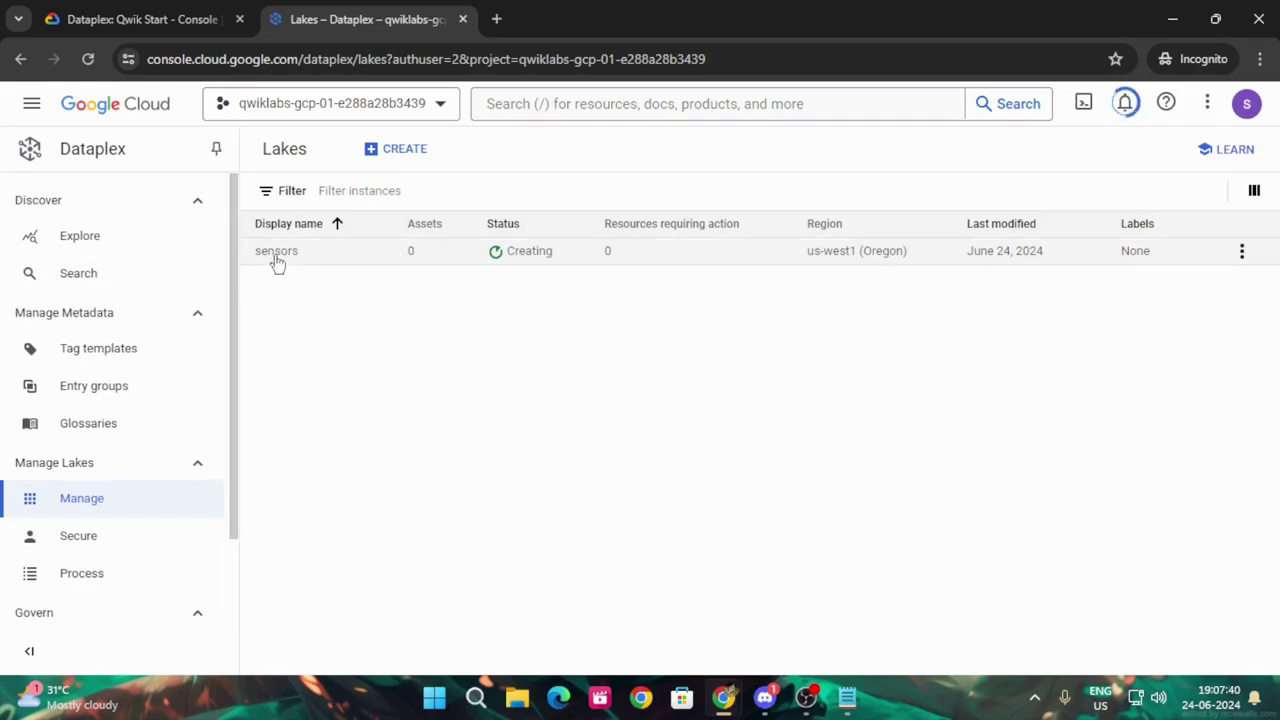
click(215, 20)
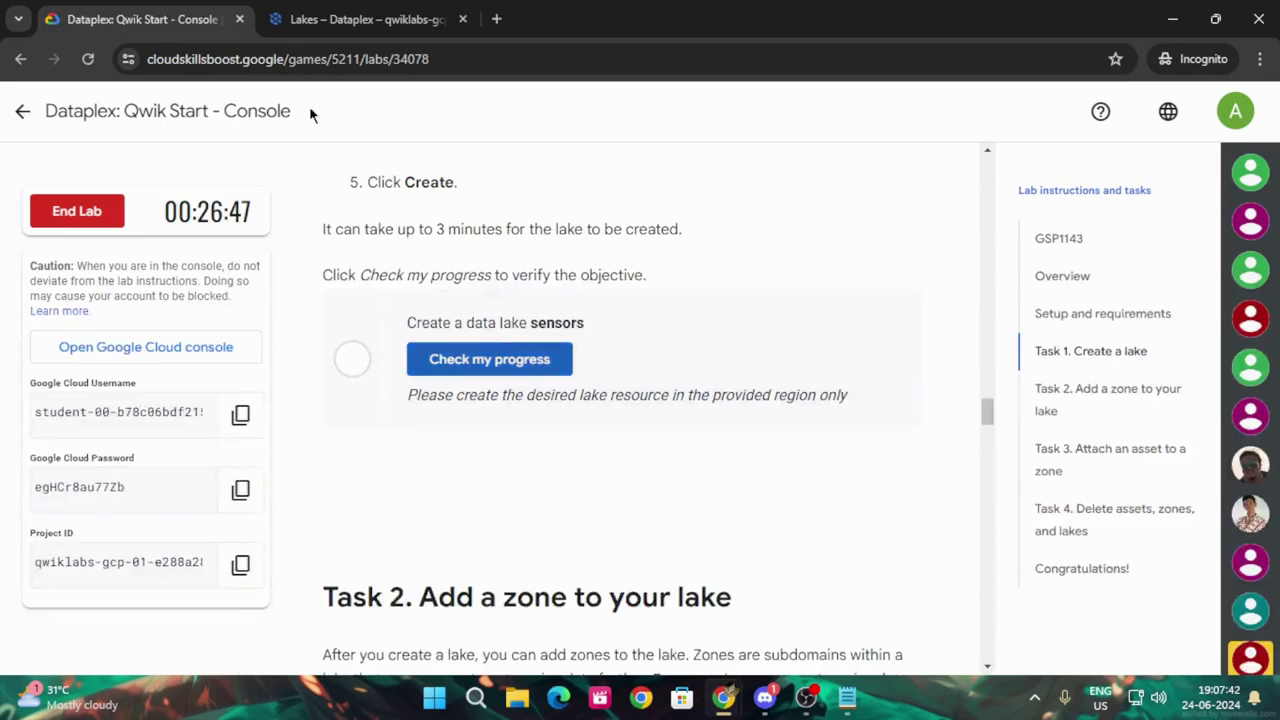
click(506, 355)
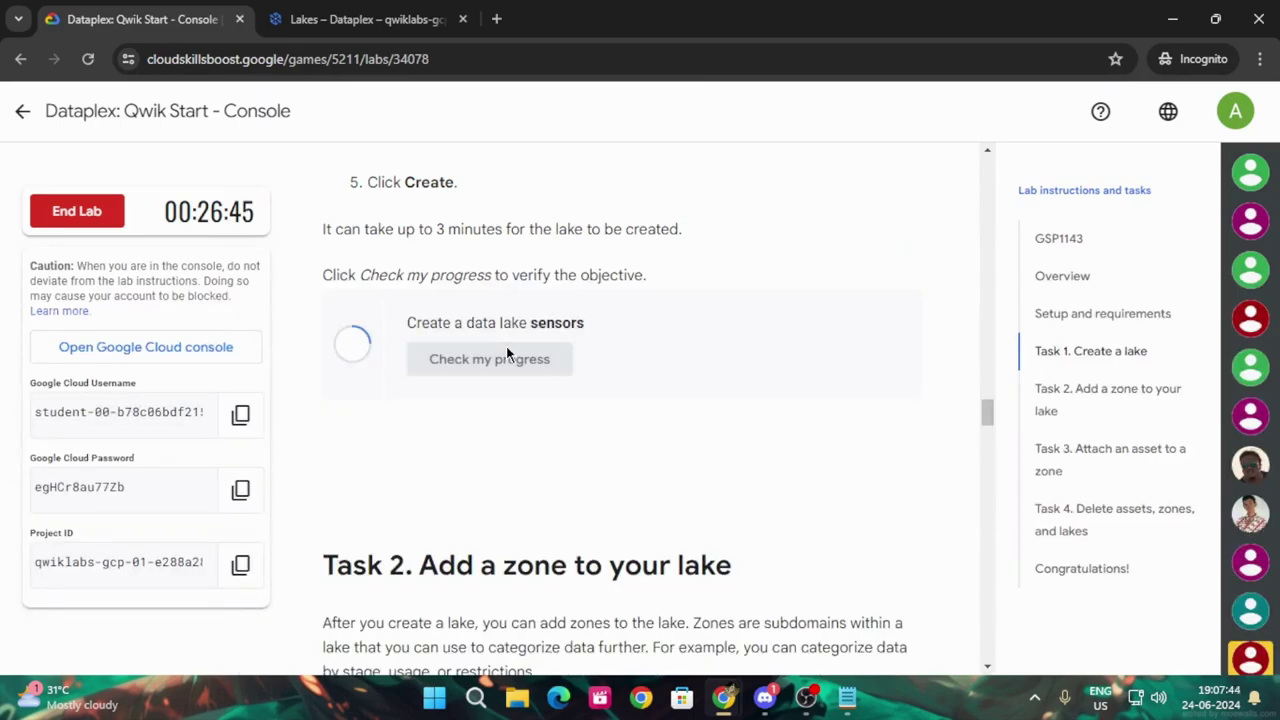
Reload the lakes list until the sensors lake is active, and verify the Task 1 objective in the lab.
click(345, 19)
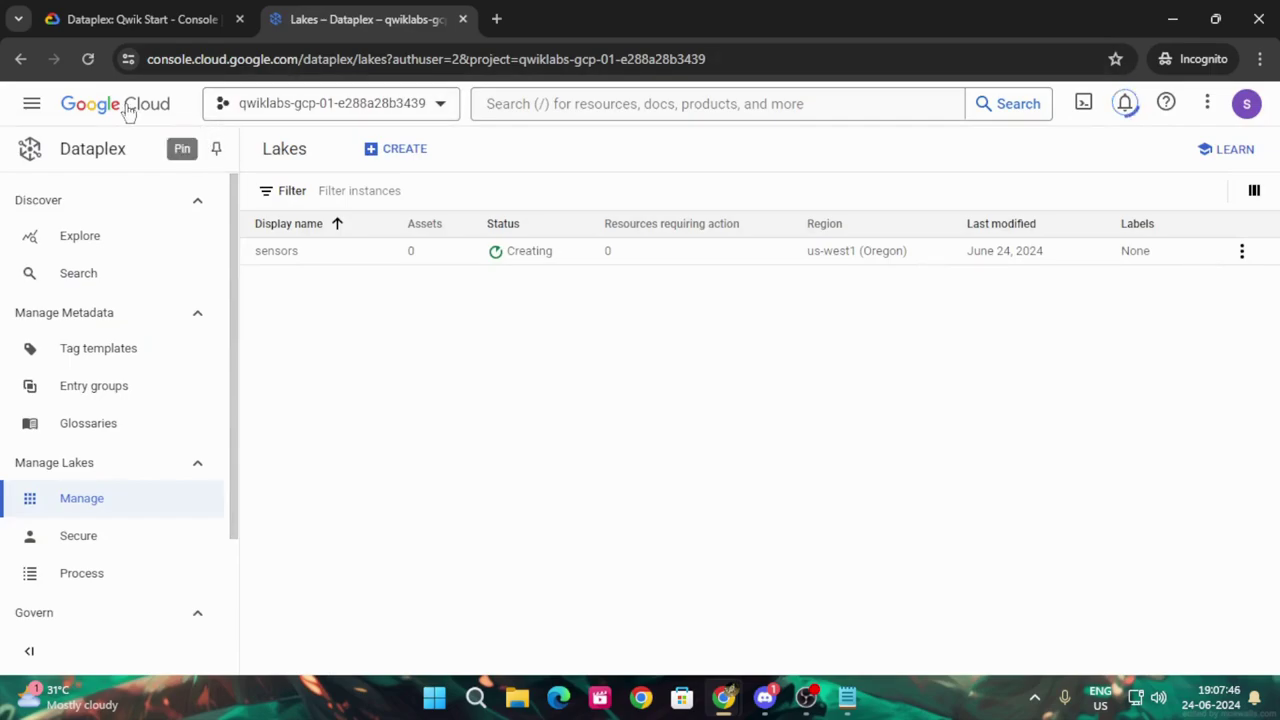
click(87, 60)
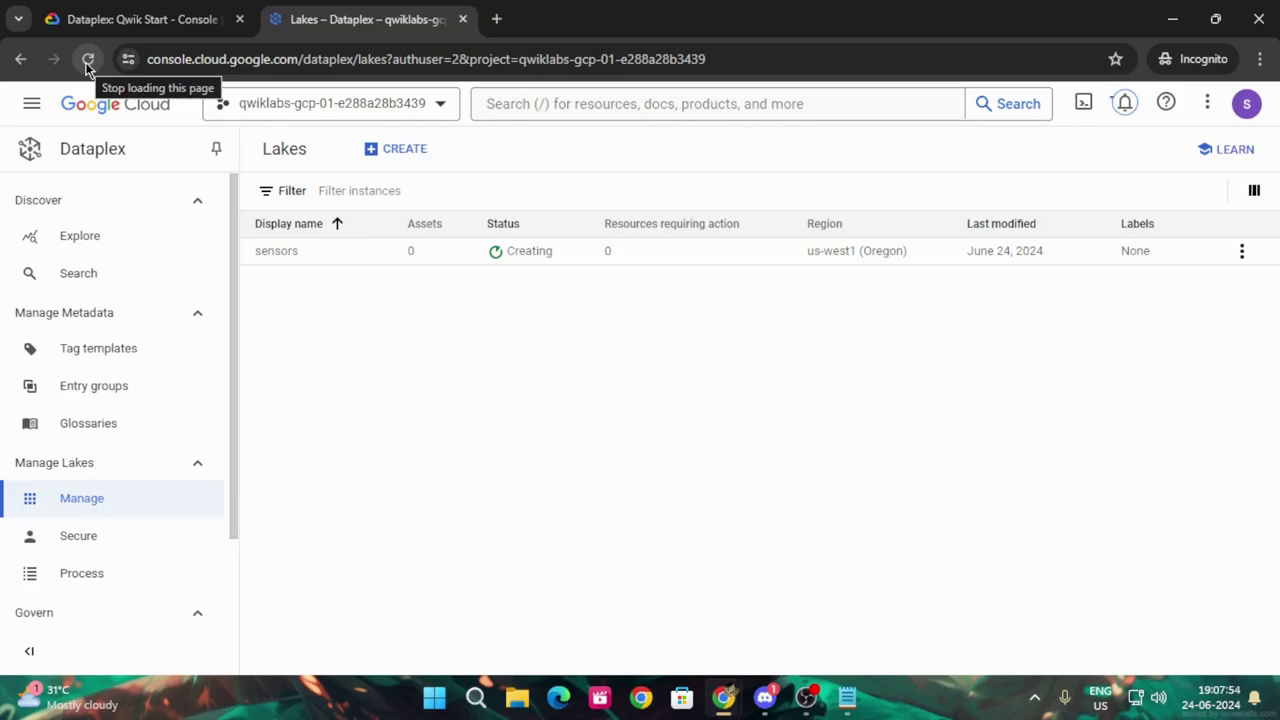
click(87, 62)
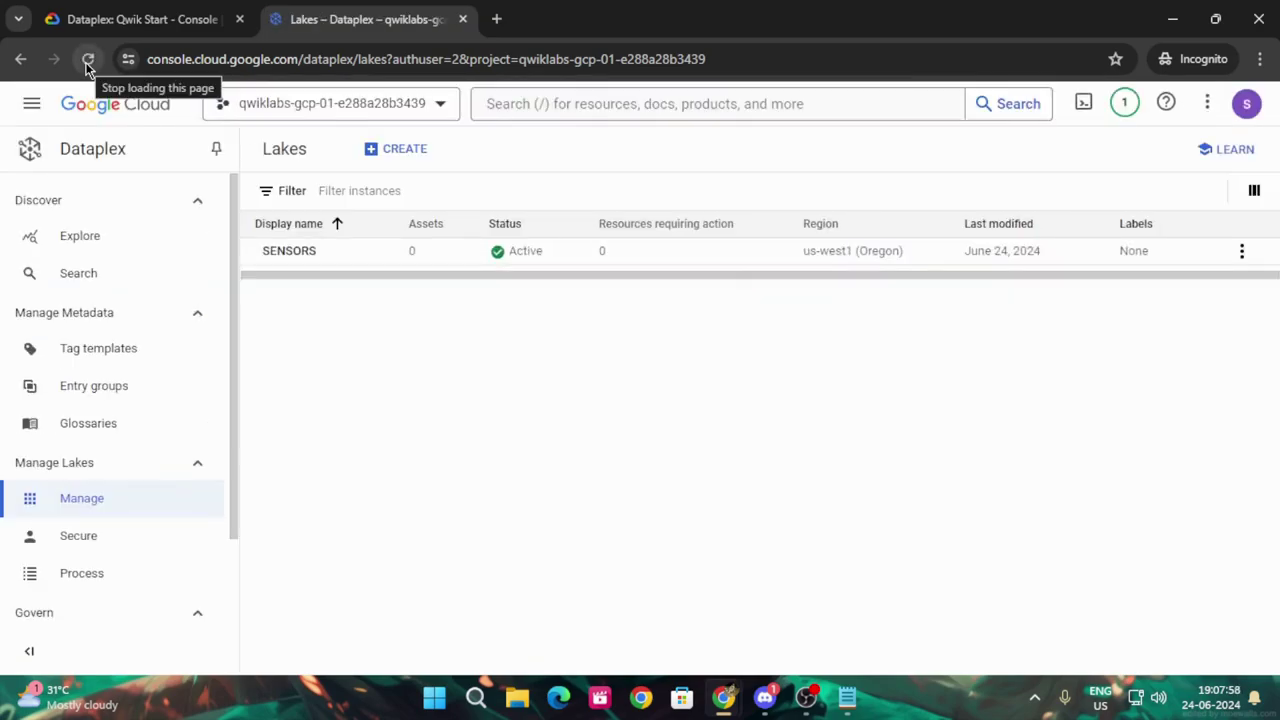
click(87, 62)
click(125, 19)
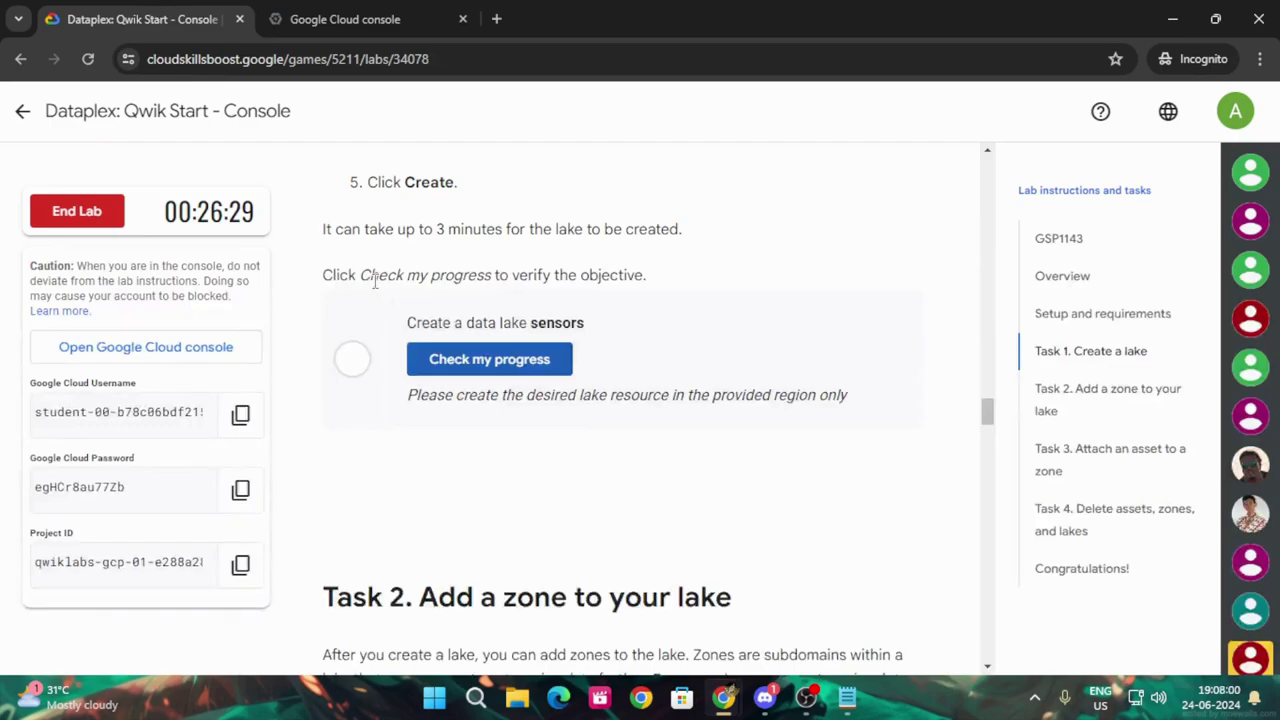
click(450, 359)
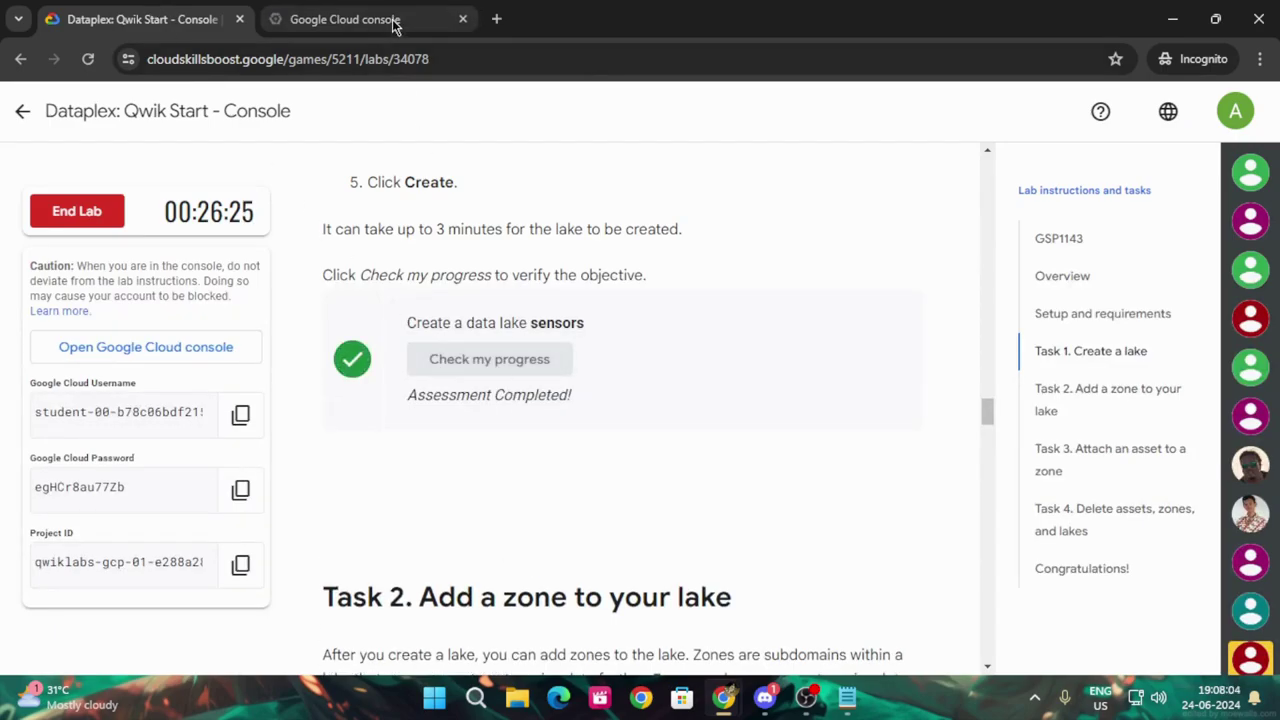
Start a new zone in the sensors lake with display name "temperature raw data", type Raw Zone, and the default ID.
click(310, 19)
click(289, 251)
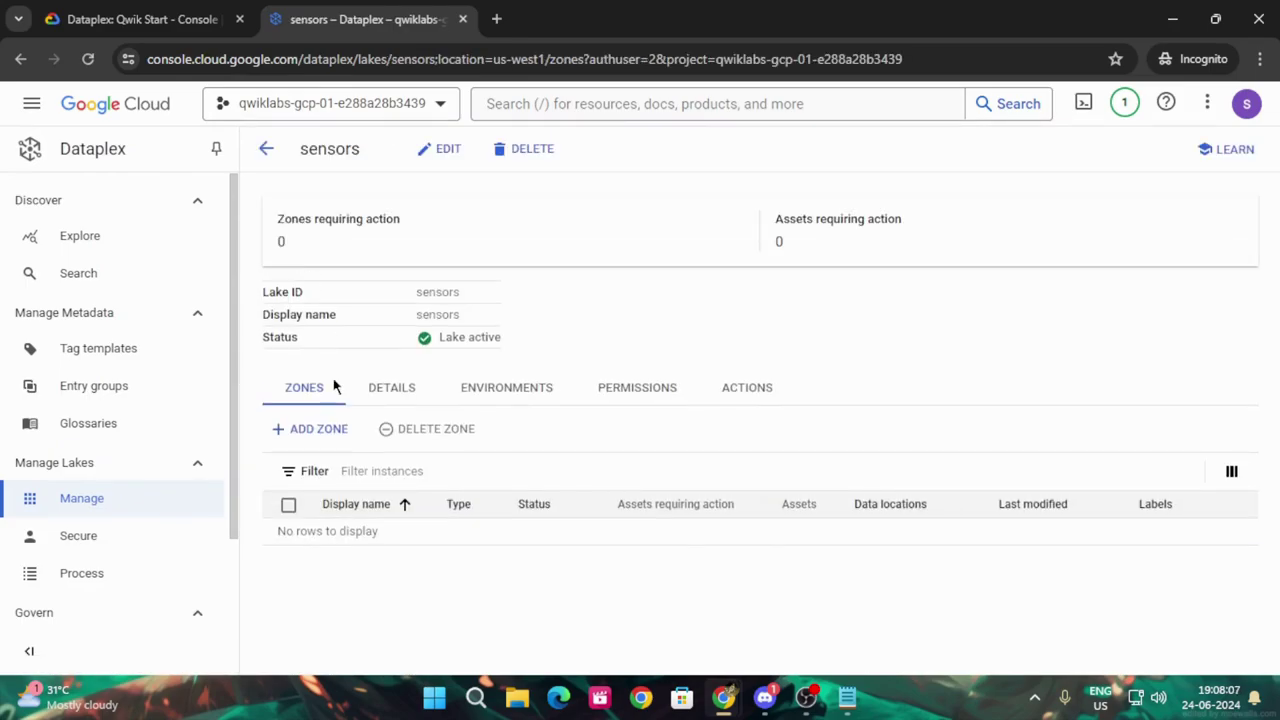
click(314, 429)
click(287, 224)
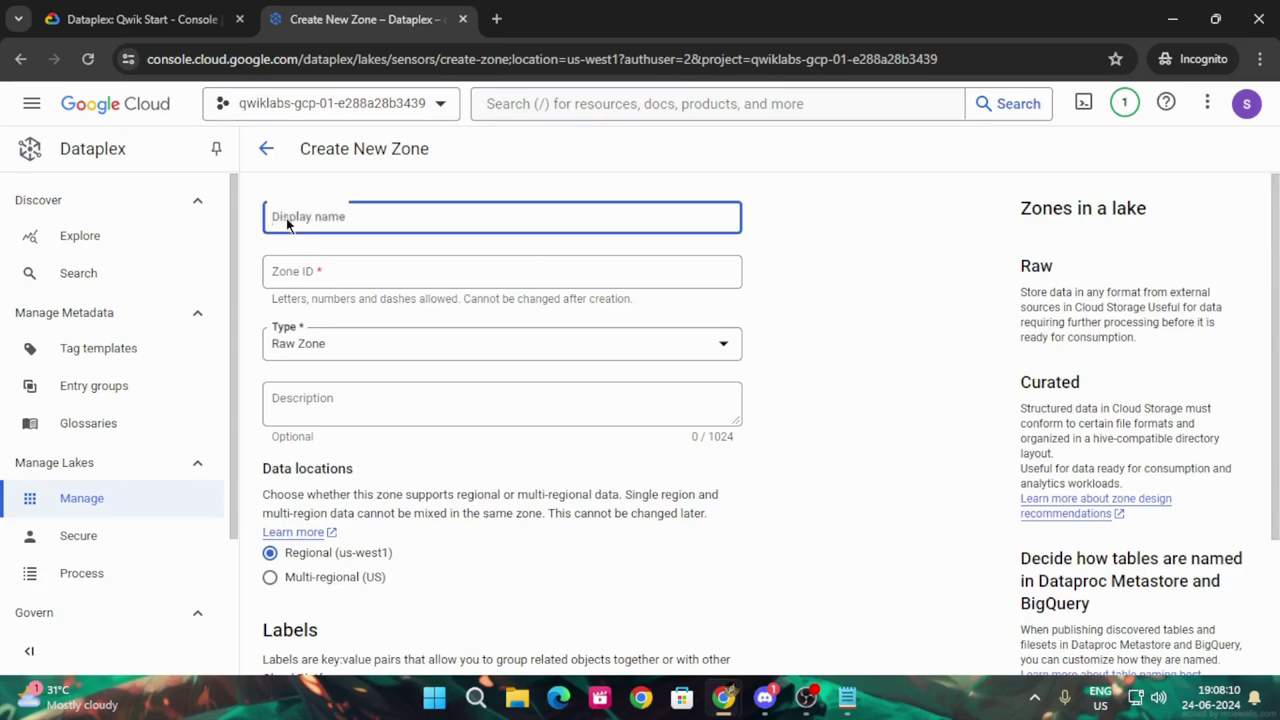
text(temperature raw data)
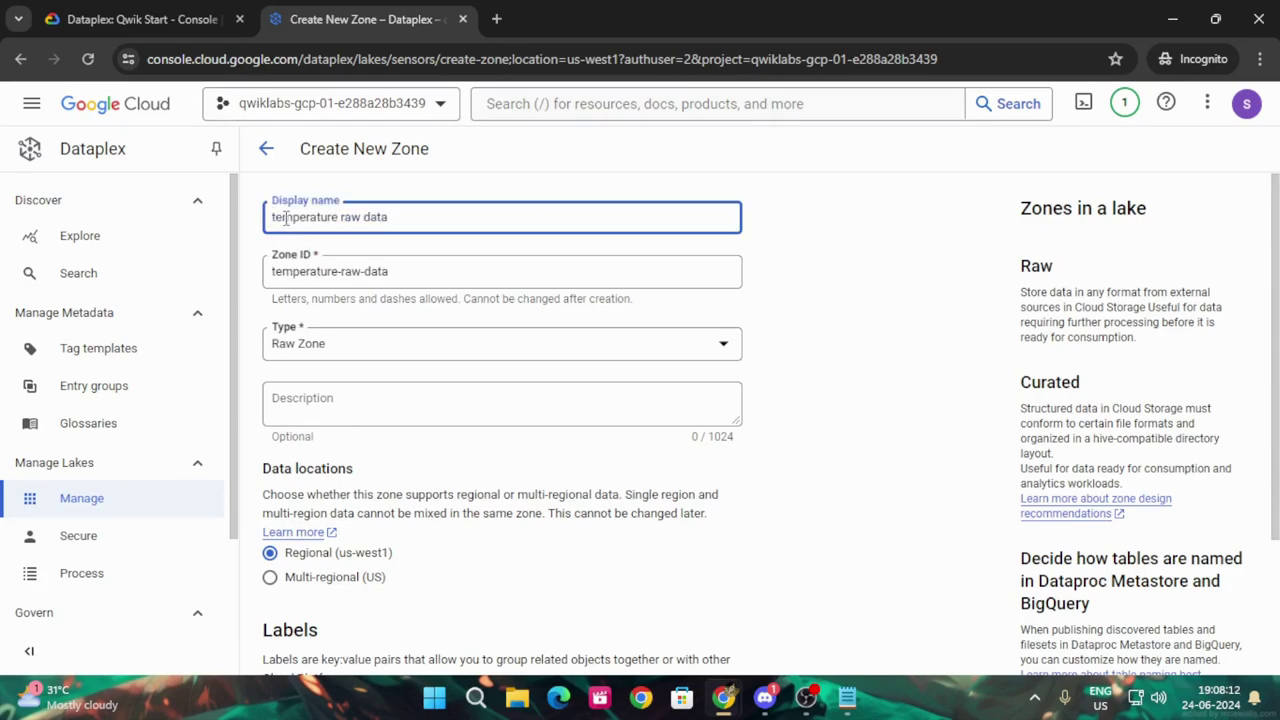
click(318, 345)
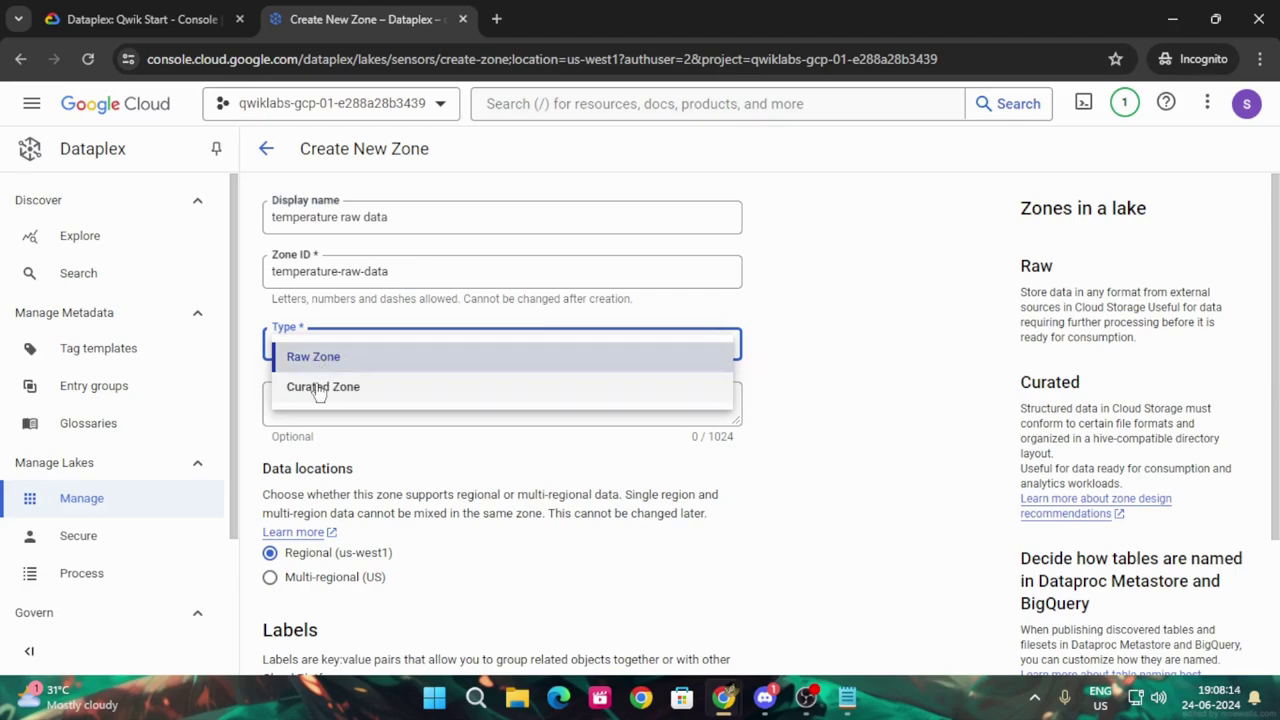
click(312, 357)
scroll(280, 380, down, 3)
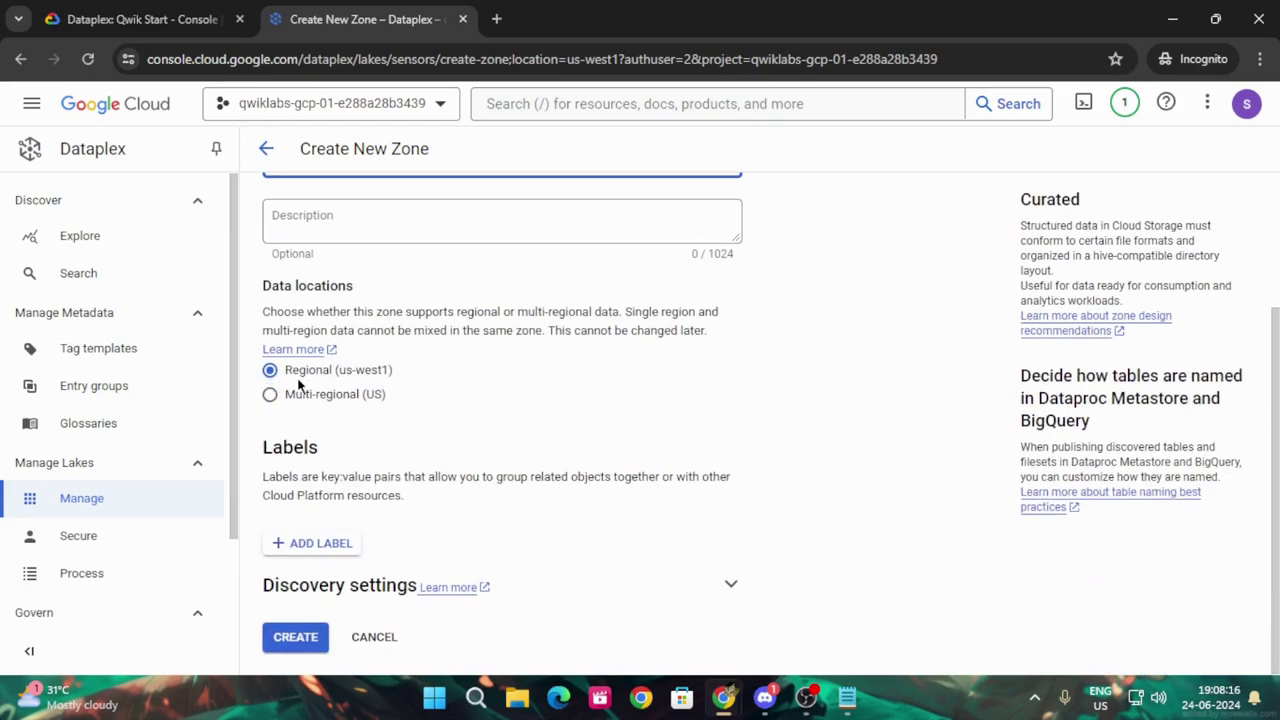
Check the zone settings against the lab's Task 2 table and create the zone with the Regional (us-west1) data location.
click(140, 19)
scroll(400, 433, down, 5)
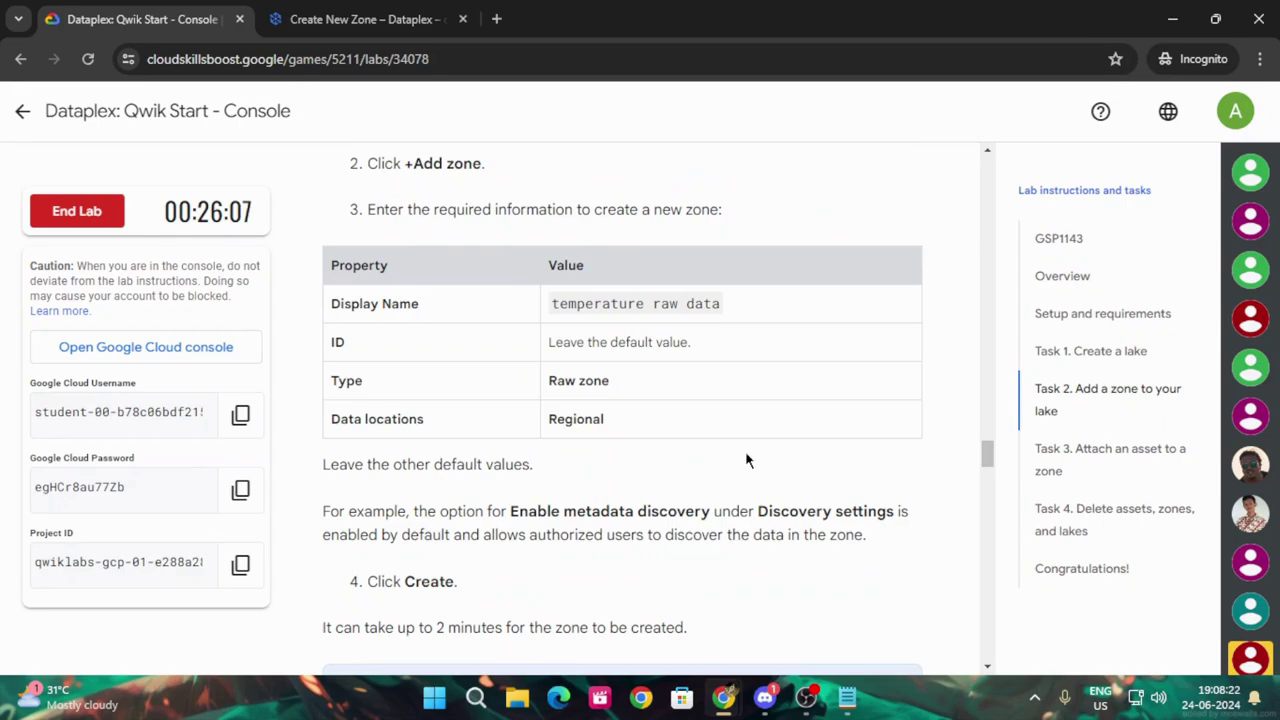
scroll(740, 445, down, 3)
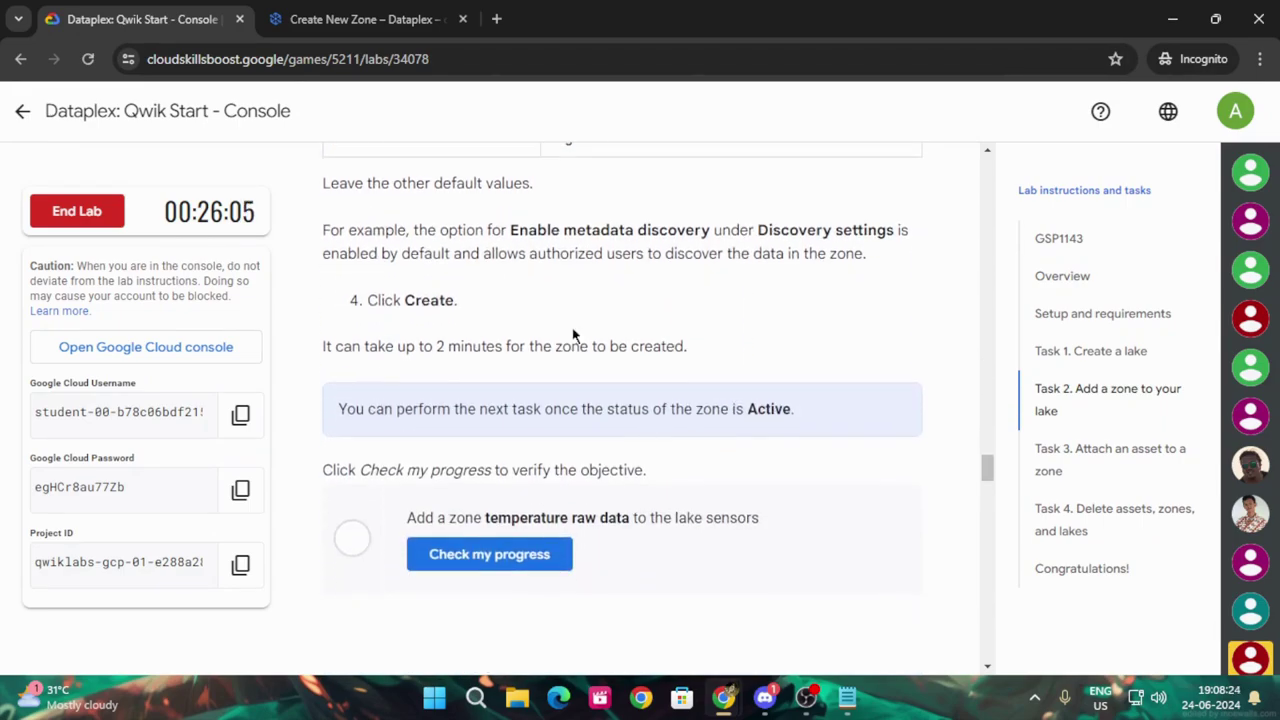
click(352, 10)
click(298, 637)
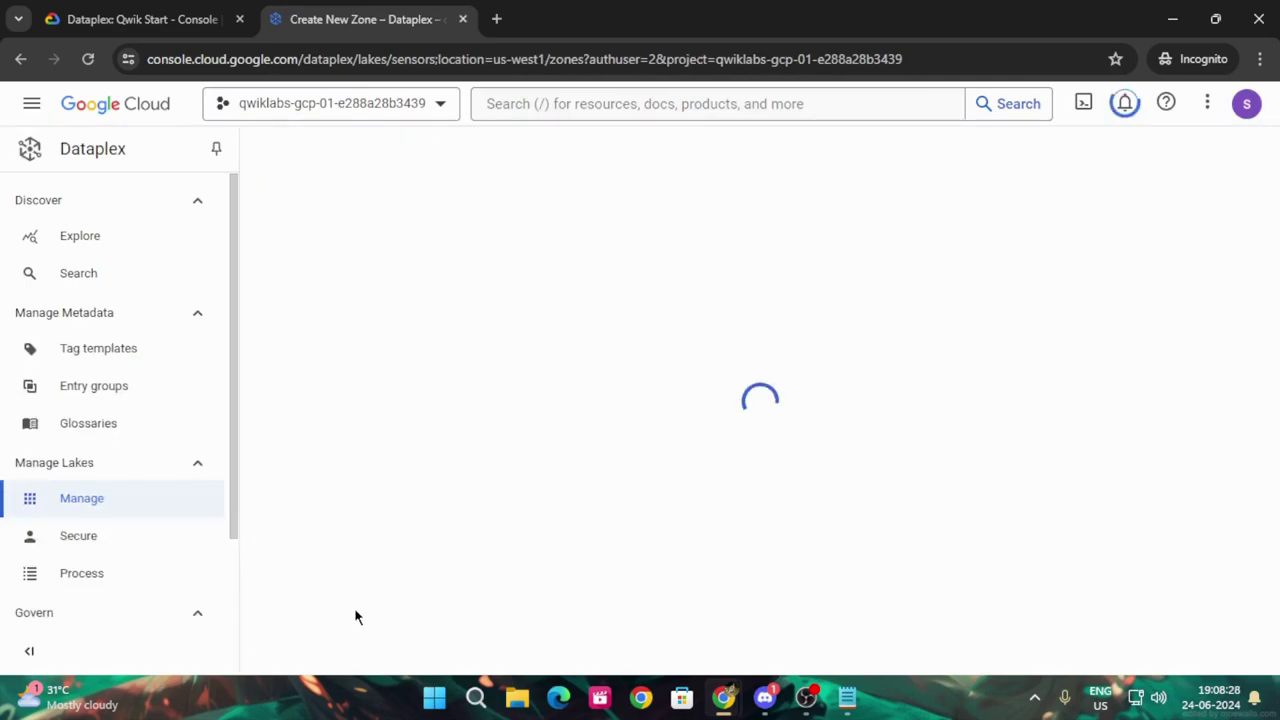
Review the lab's Task 3 asset instructions and copy the asset display name "measurements".
click(100, 14)
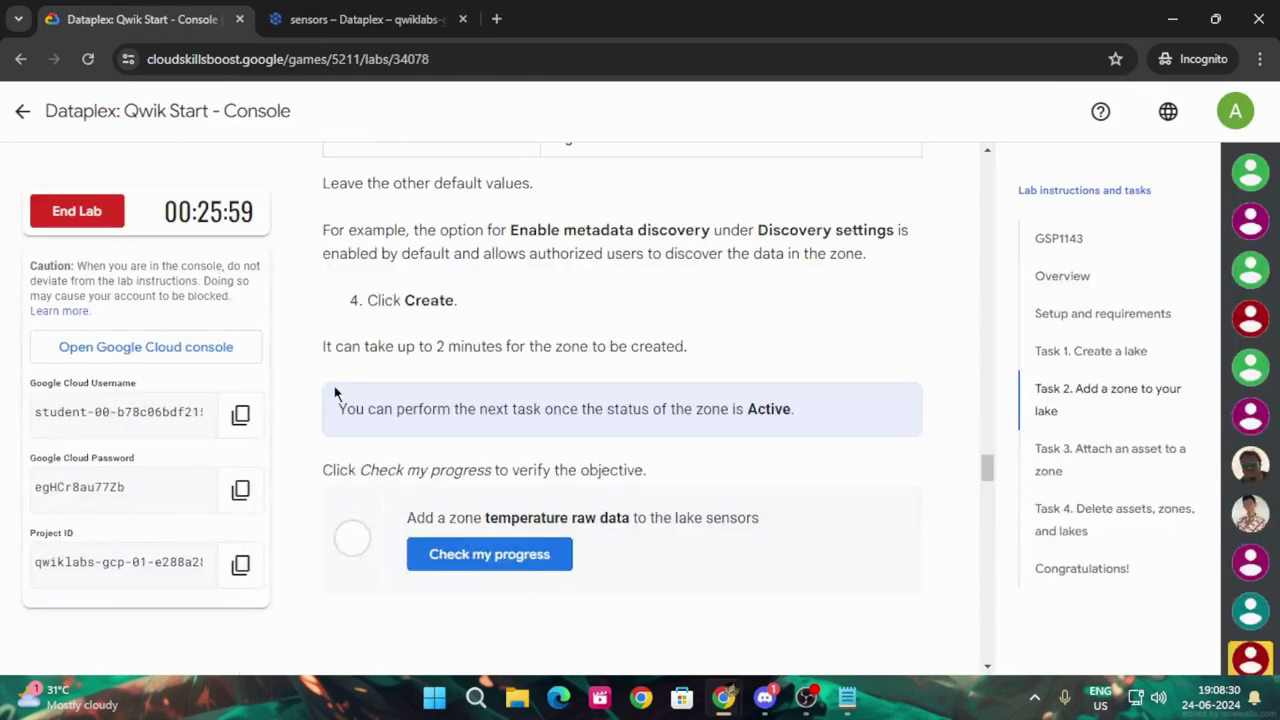
scroll(628, 520, down, 4)
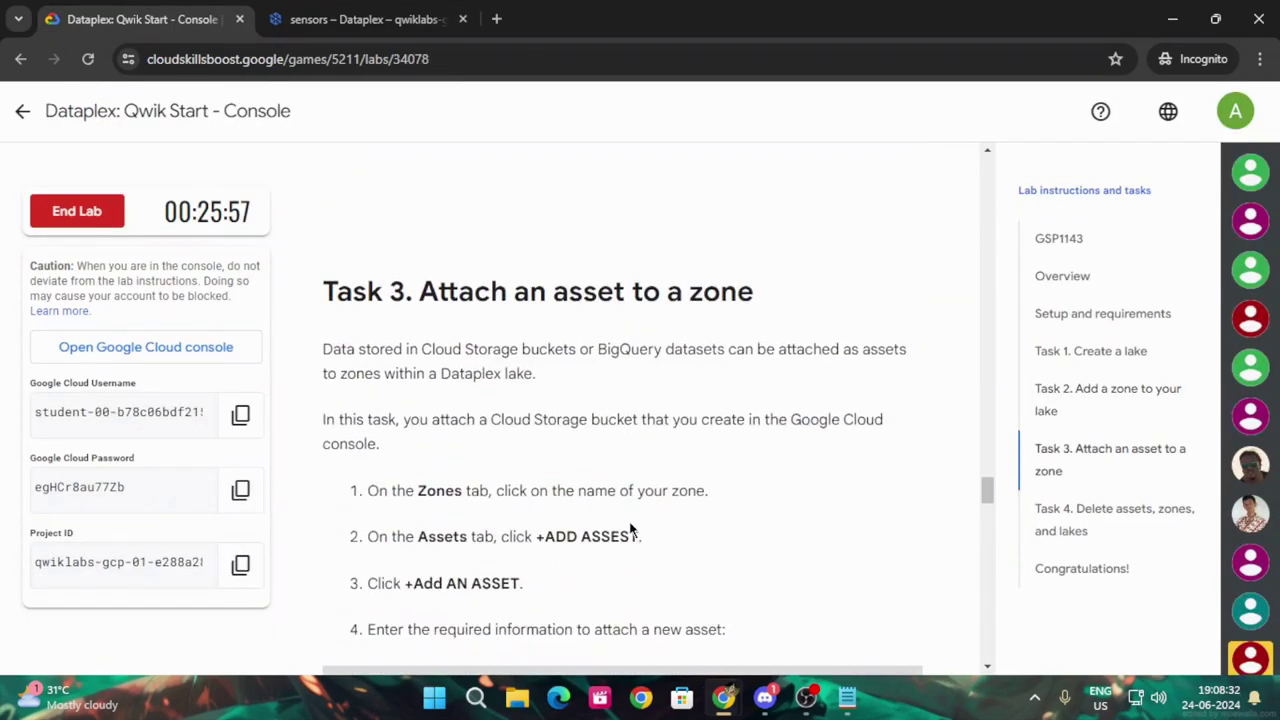
scroll(630, 530, down, 2)
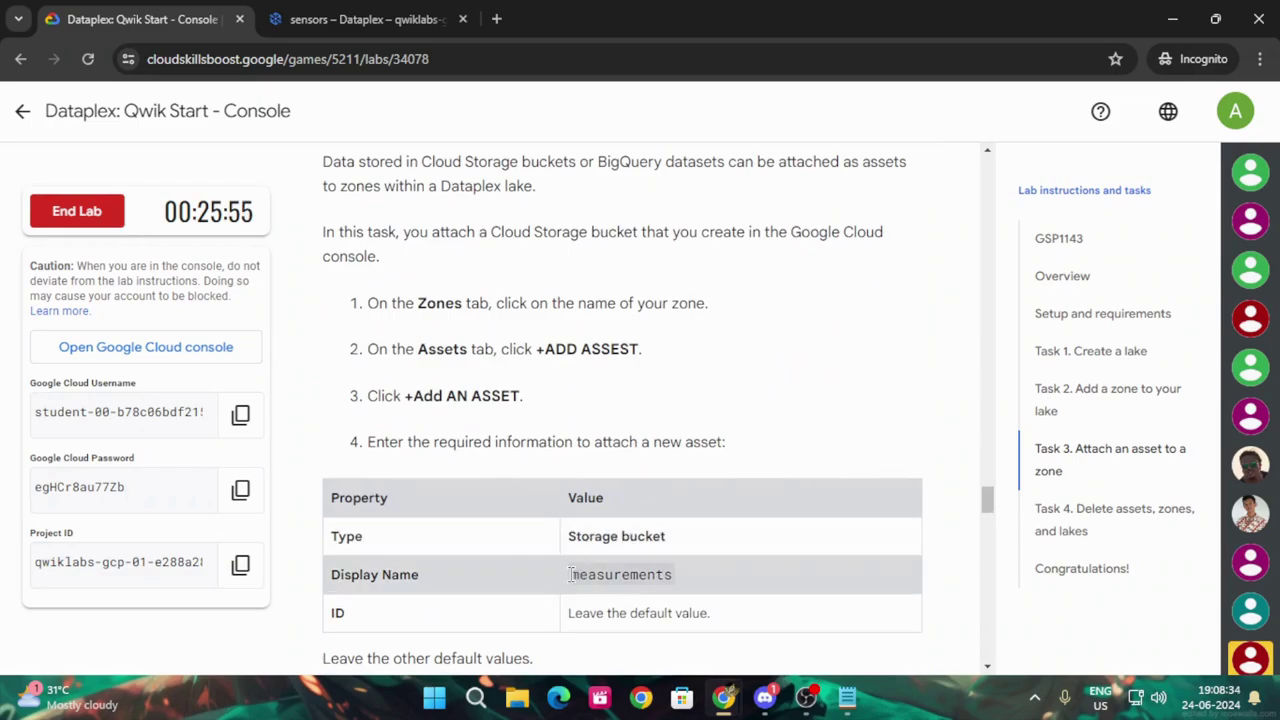
drag(570, 575, 697, 578)
key(ctrl+c)
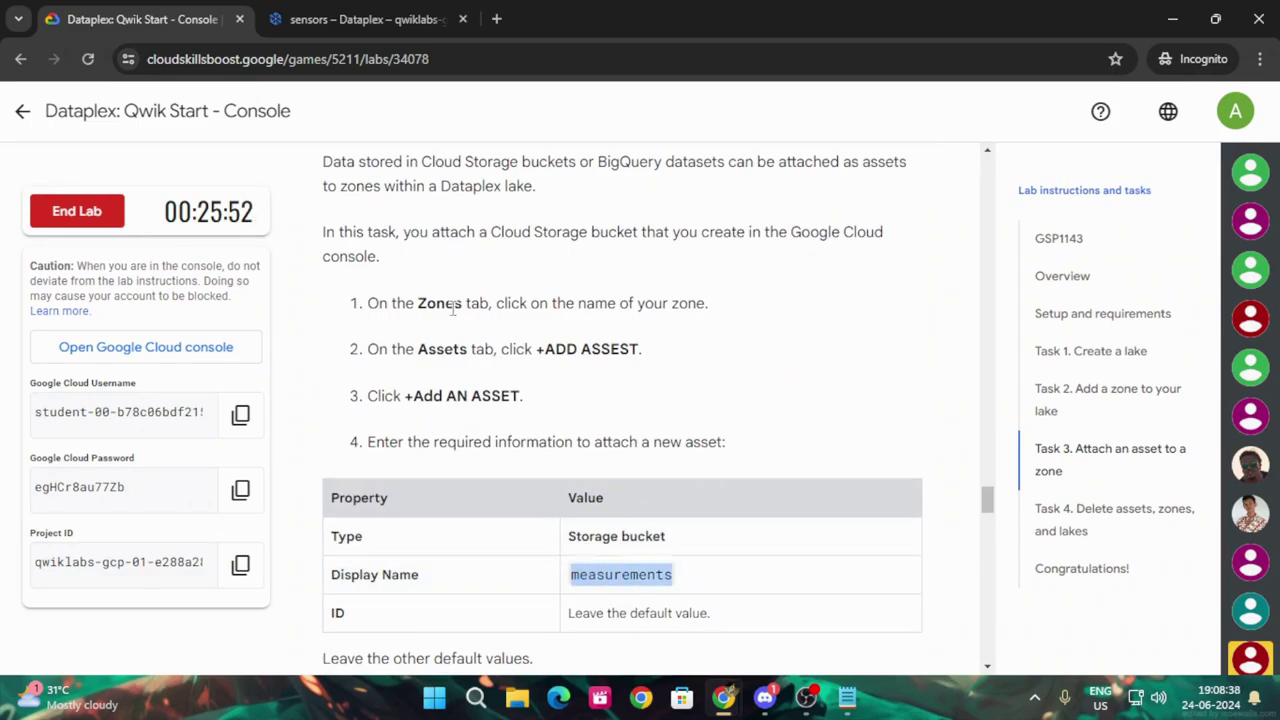
Check the new zone's status in Dataplex and run the lab's progress check for adding the temperature raw data zone.
scroll(361, 210, up, 3)
click(310, 18)
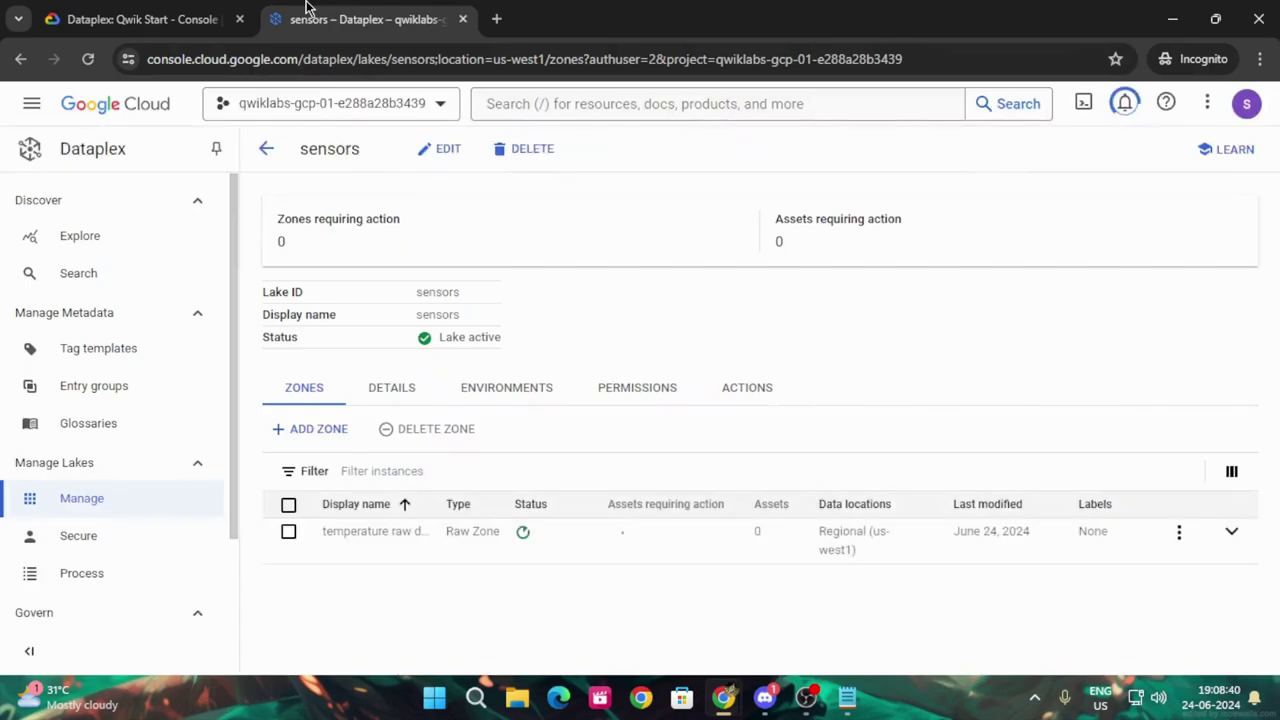
click(130, 12)
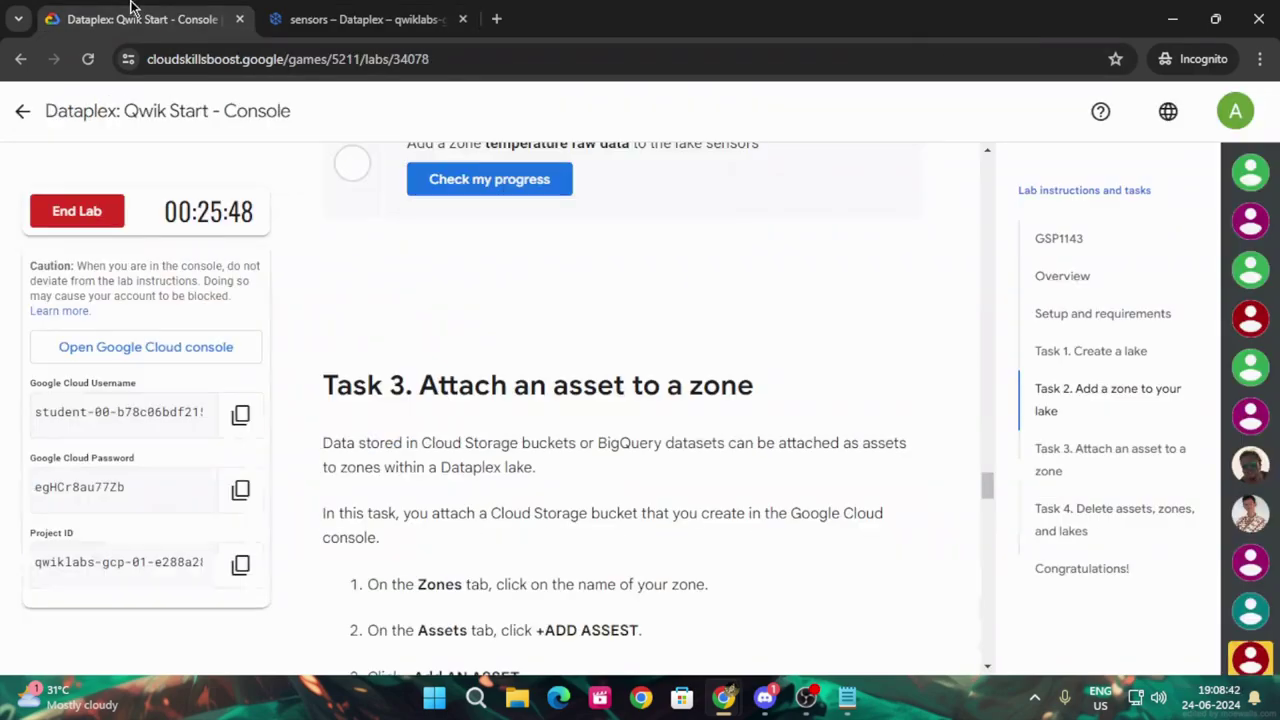
click(416, 188)
scroll(430, 220, up, 2)
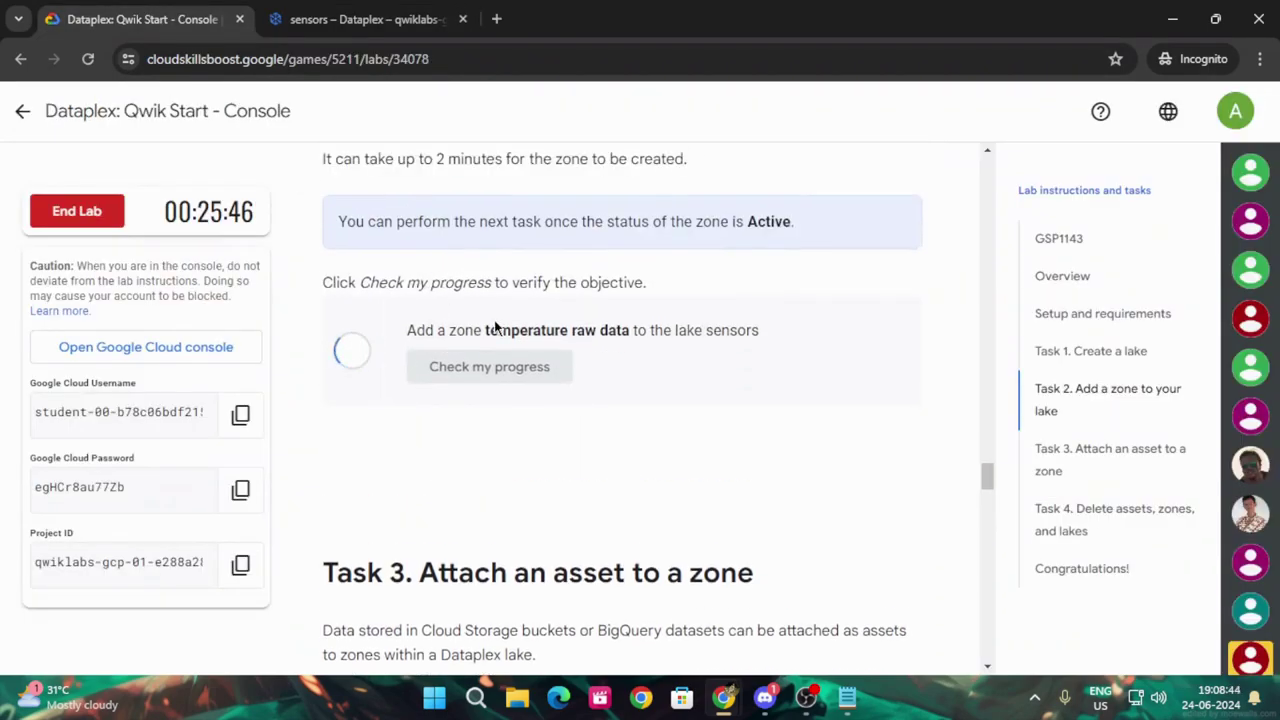
Start a new asset in the temperature raw data zone with type Storage bucket and display name "measurements".
click(360, 18)
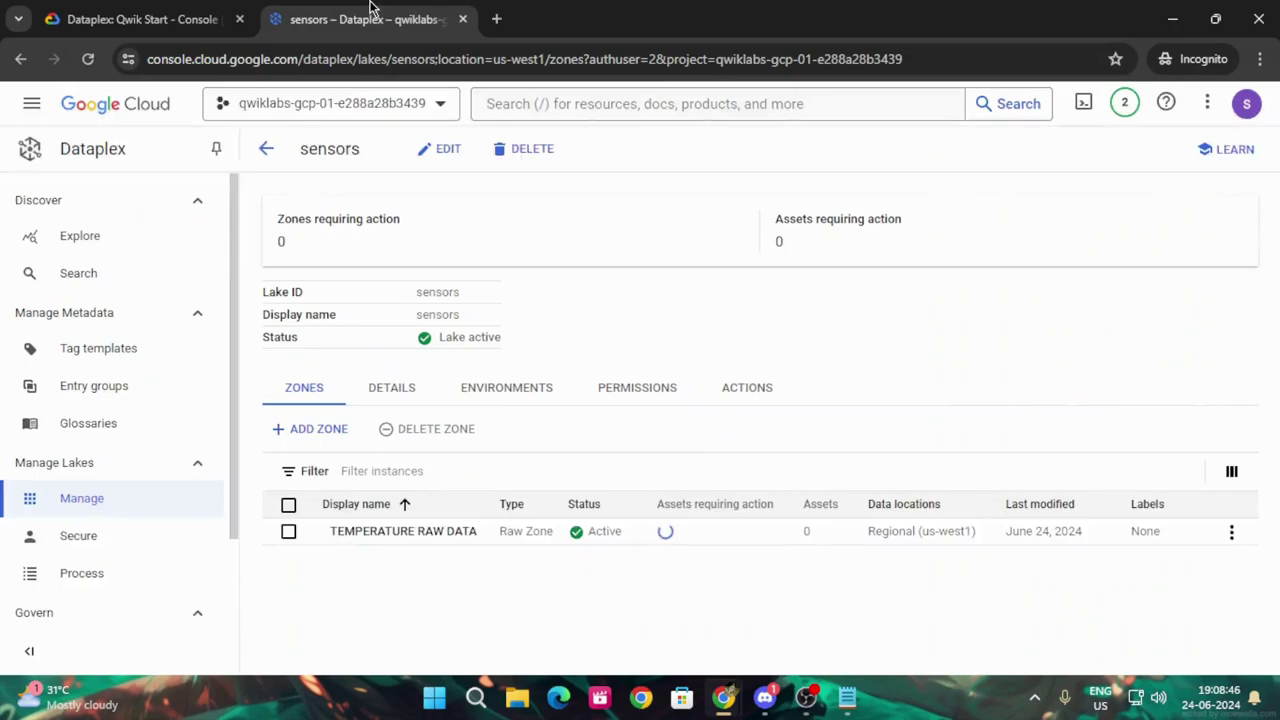
click(396, 533)
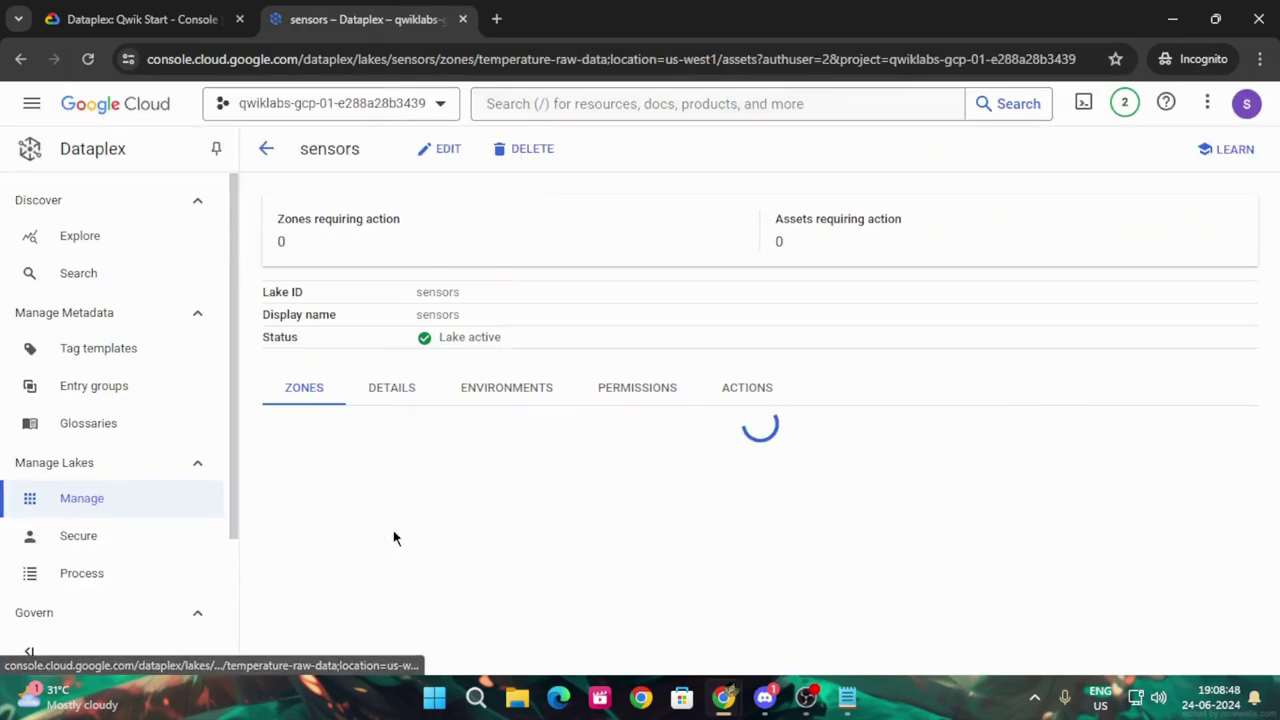
click(332, 454)
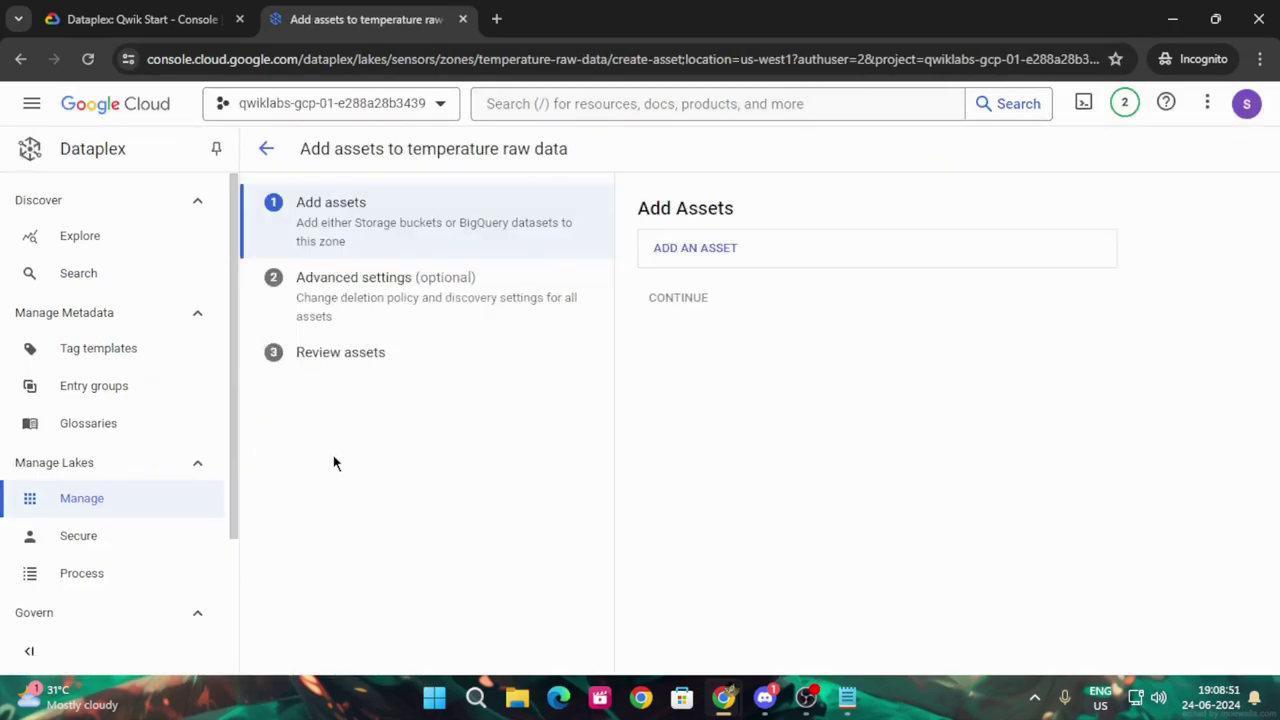
click(692, 258)
click(760, 335)
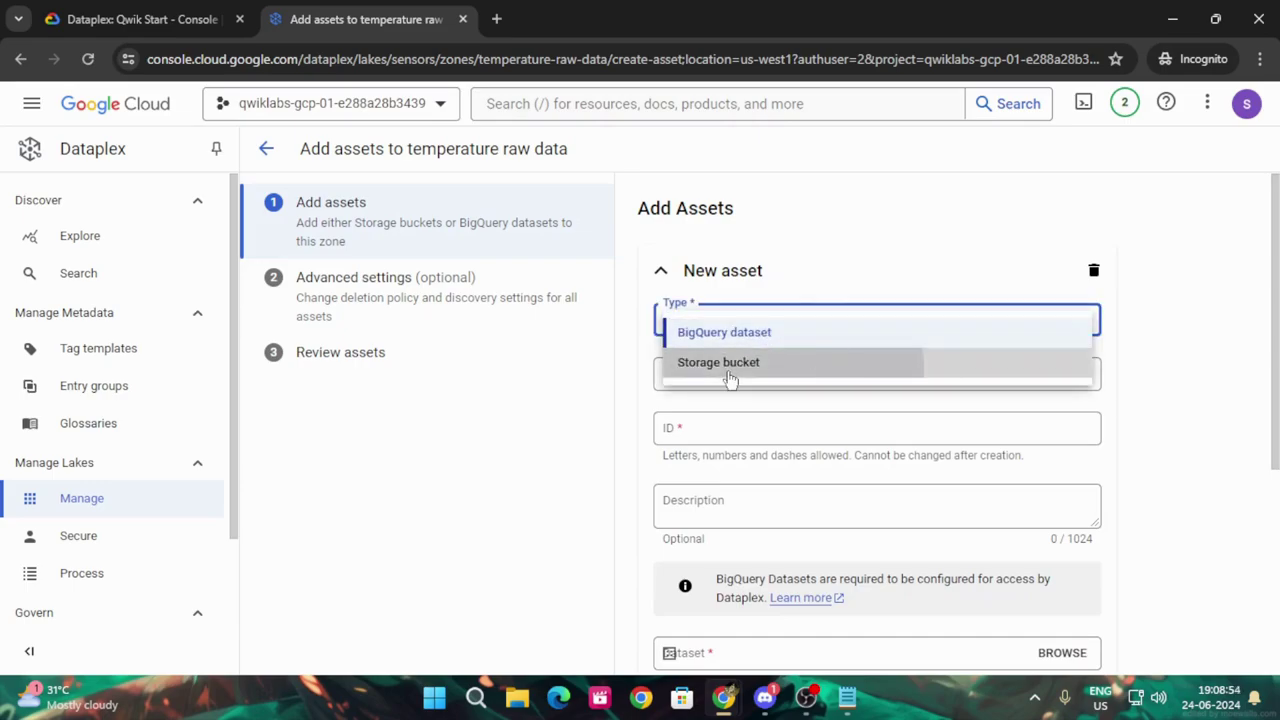
click(728, 372)
click(720, 372)
key(ctrl+v)
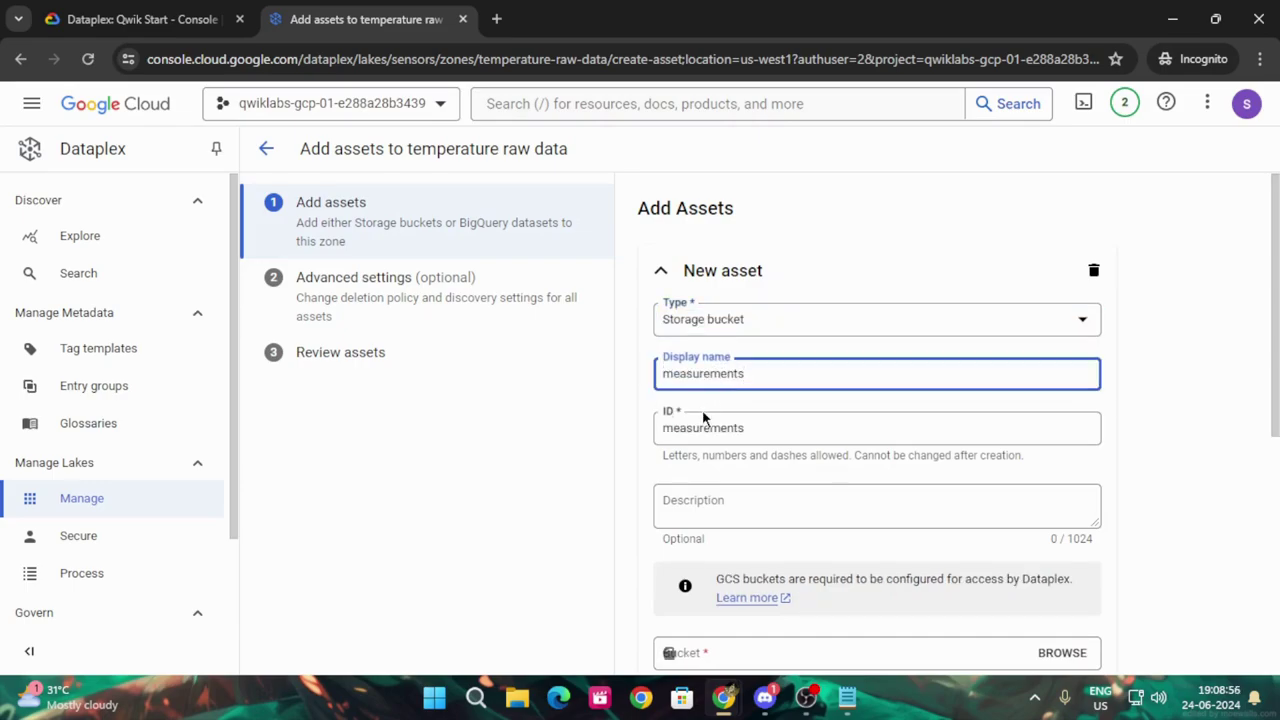
Start creating a new storage bucket for the asset and name it with the project ID copied from the lab page.
scroll(757, 523, down, 3)
click(1062, 372)
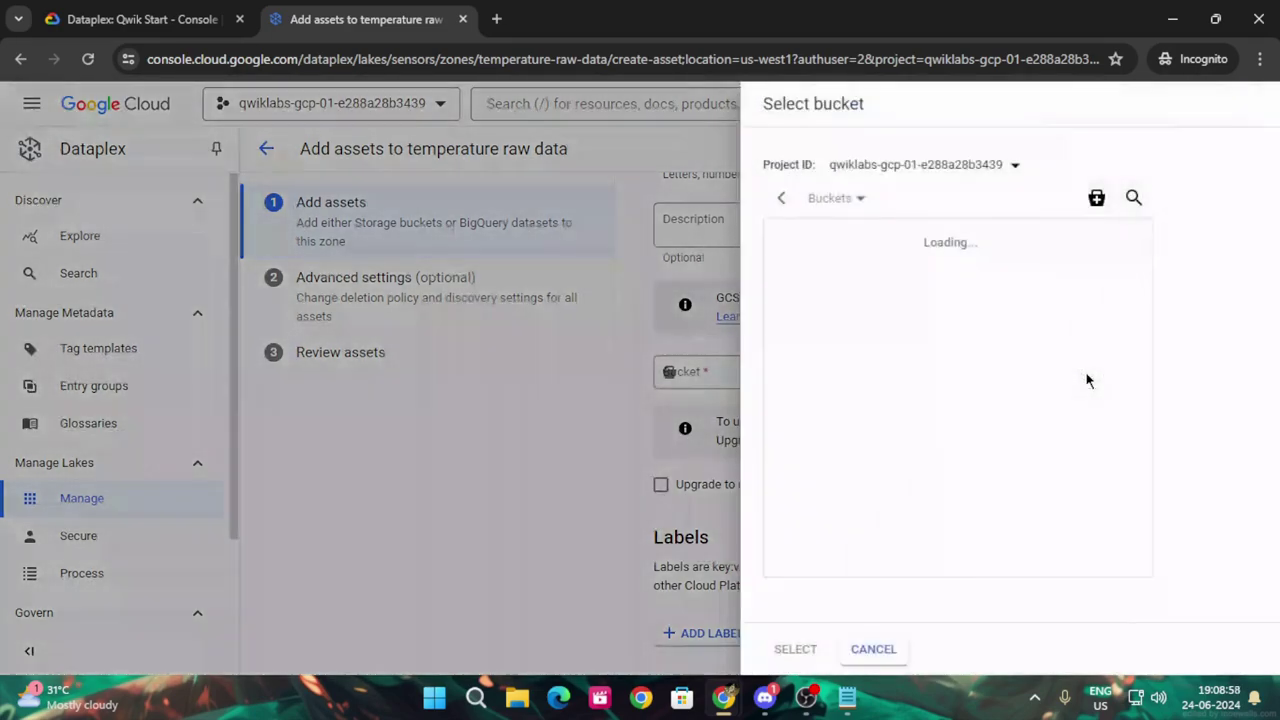
click(1094, 198)
click(142, 12)
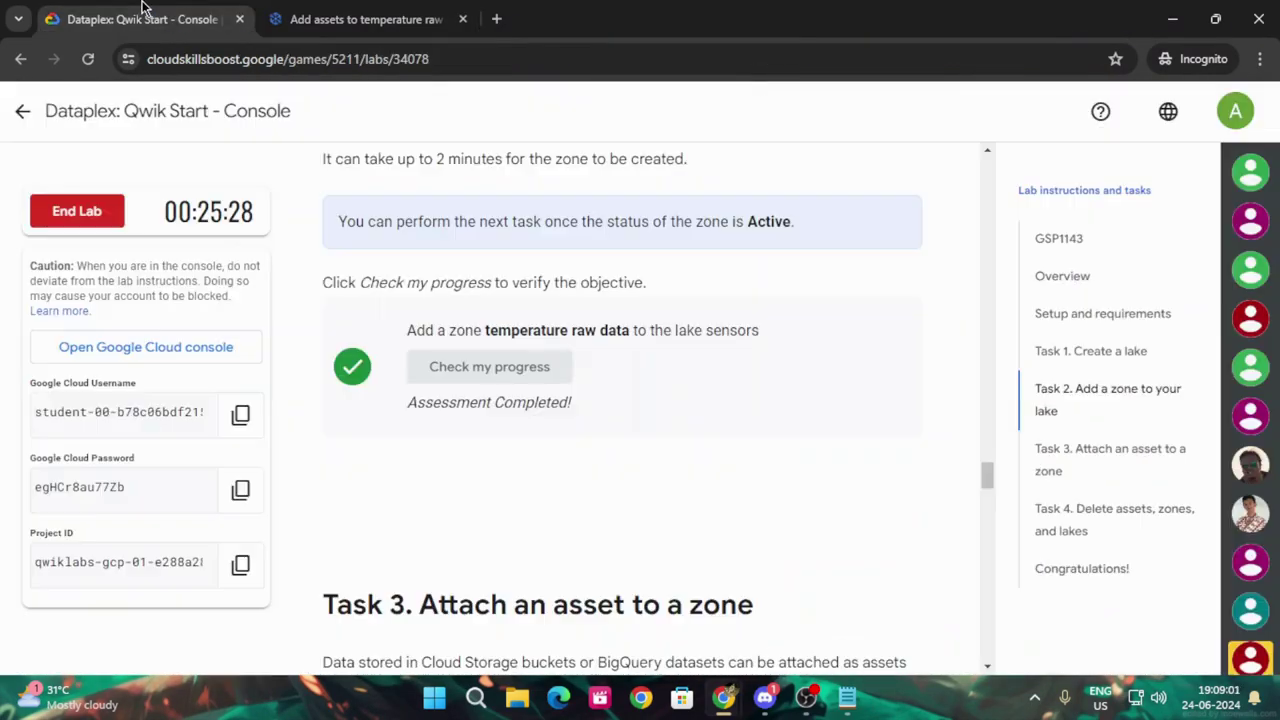
click(240, 564)
click(303, 17)
click(1030, 238)
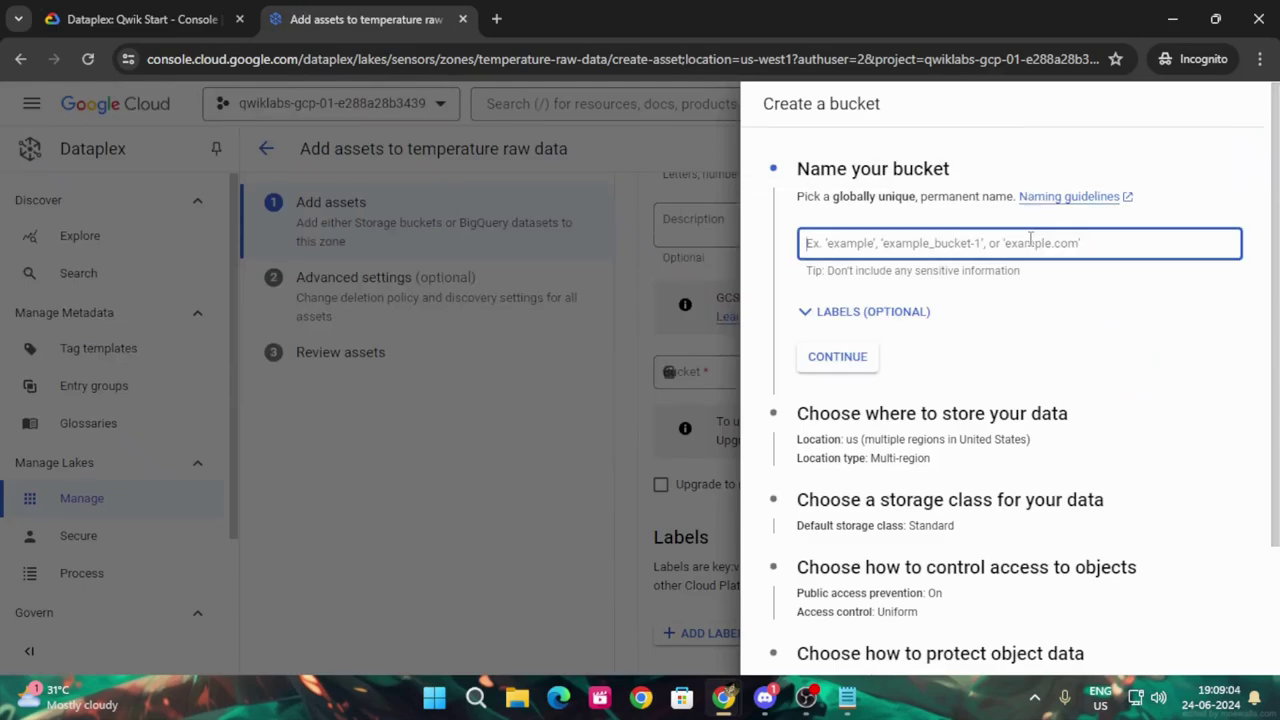
key(ctrl+v)
Check the lab's Task 3 bucket instructions and set the bucket's location type to Region with us-west1 (Oregon).
click(189, 17)
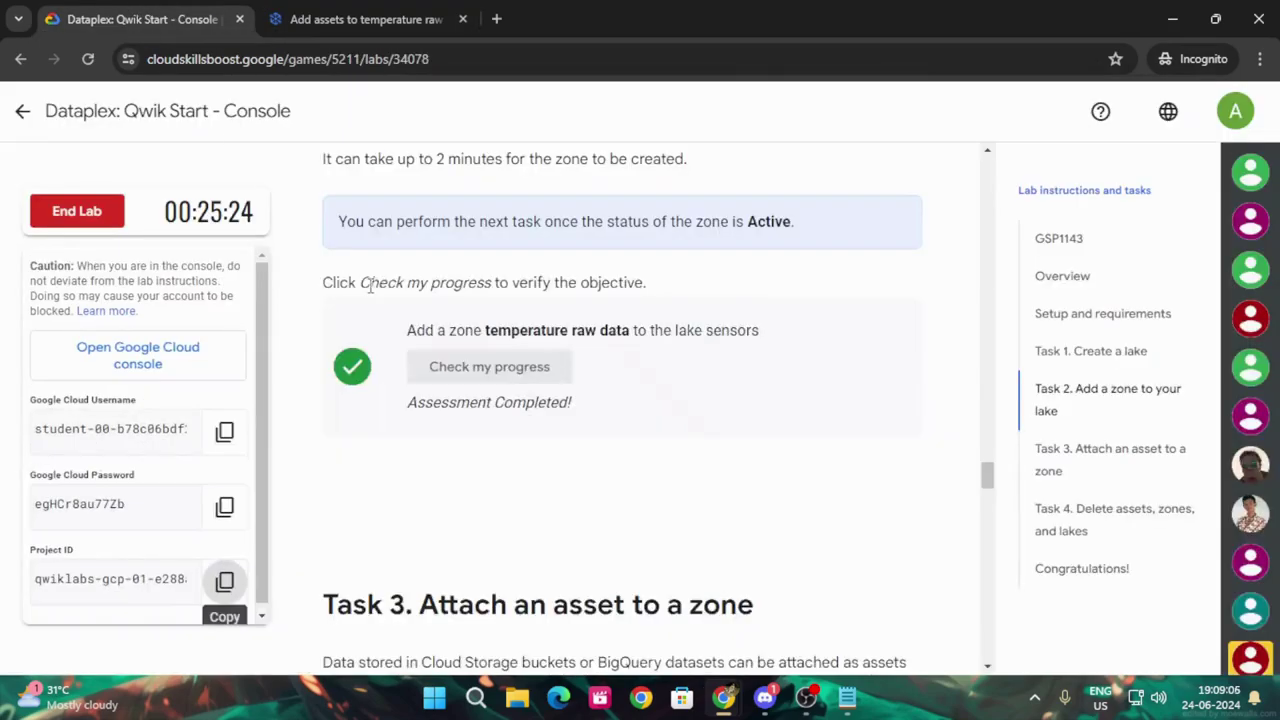
scroll(490, 558, down, 4)
scroll(490, 558, down, 7)
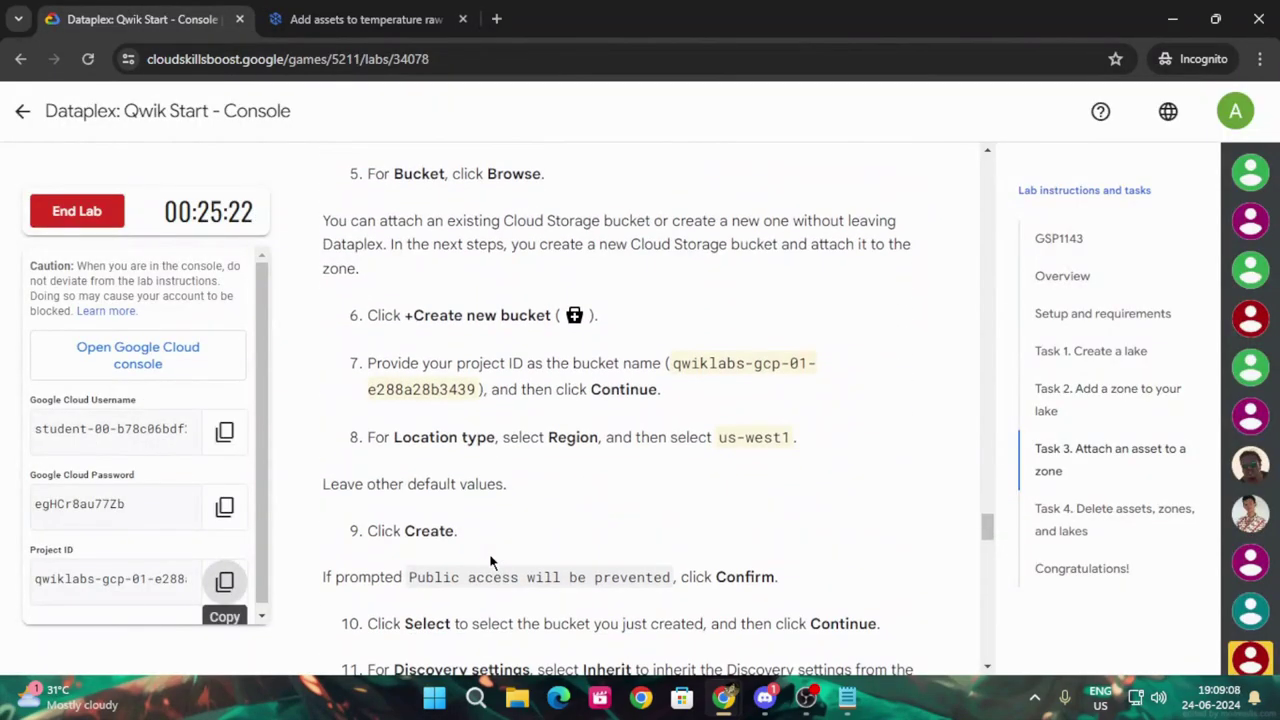
scroll(503, 413, down, 1)
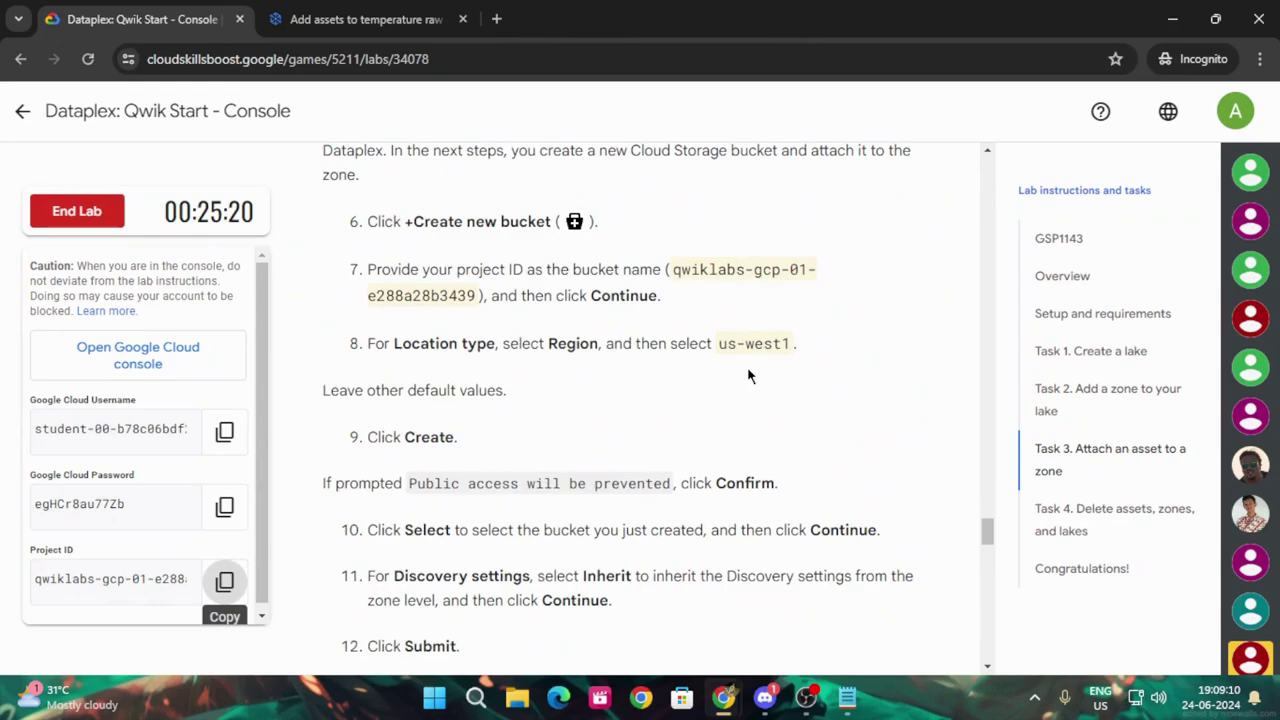
click(370, 18)
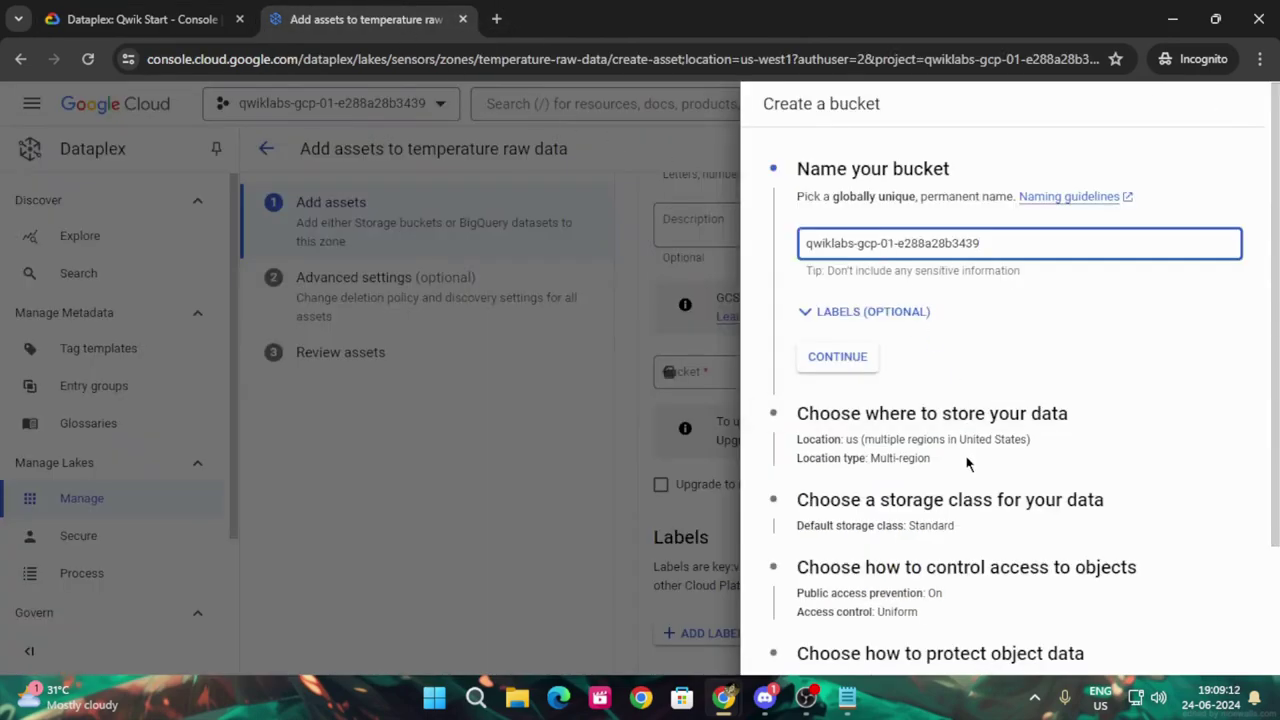
click(832, 360)
scroll(858, 420, down, 1)
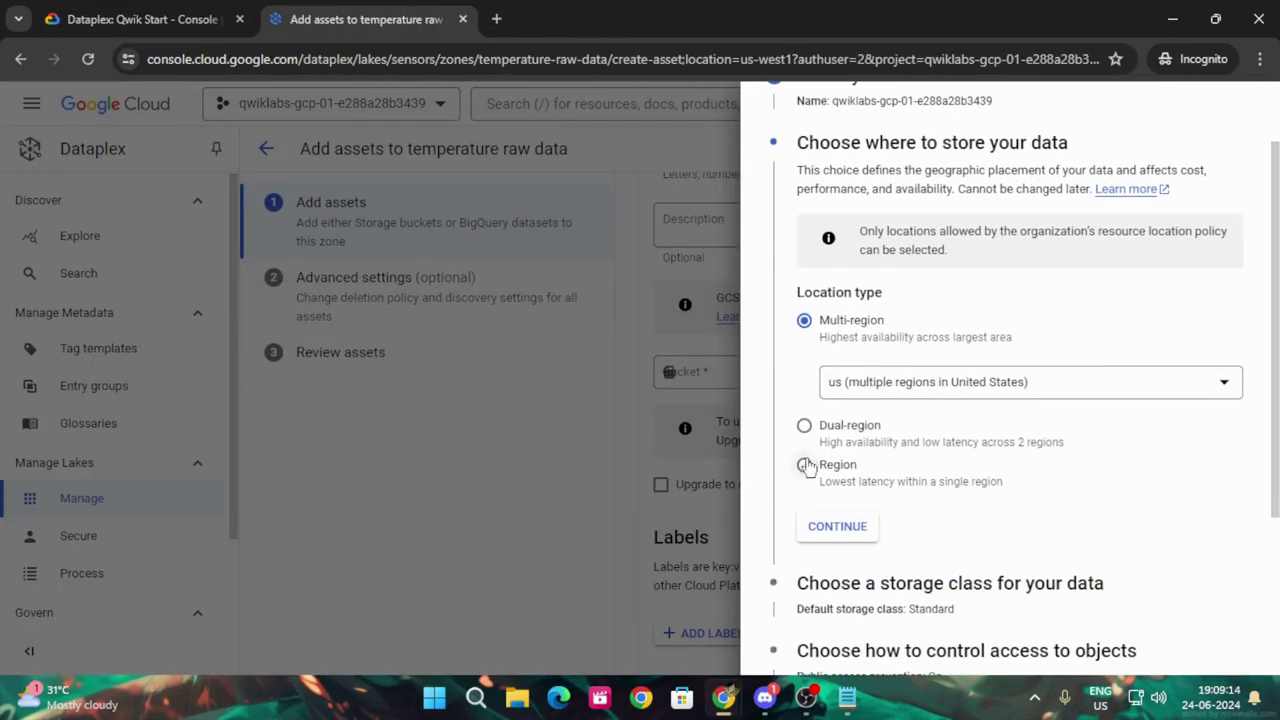
click(806, 466)
click(908, 460)
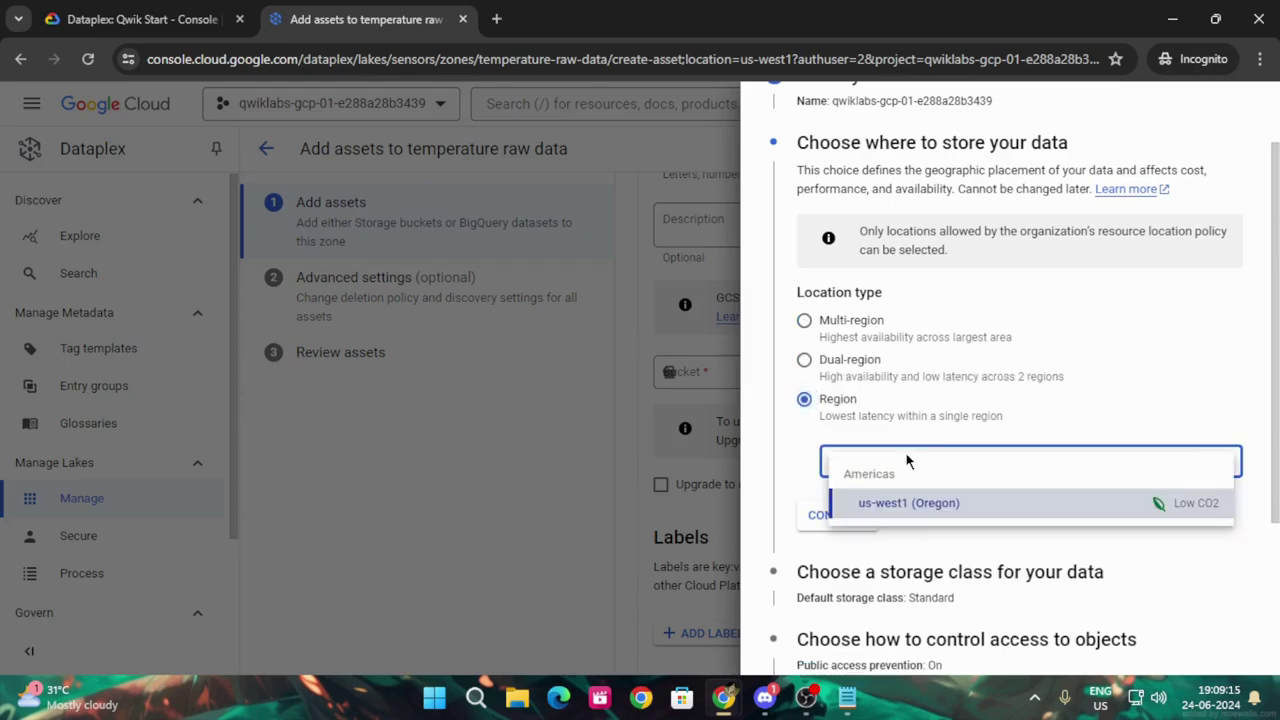
click(866, 510)
Review the remaining lab instructions and create the bucket with public access prevention enforced.
click(150, 18)
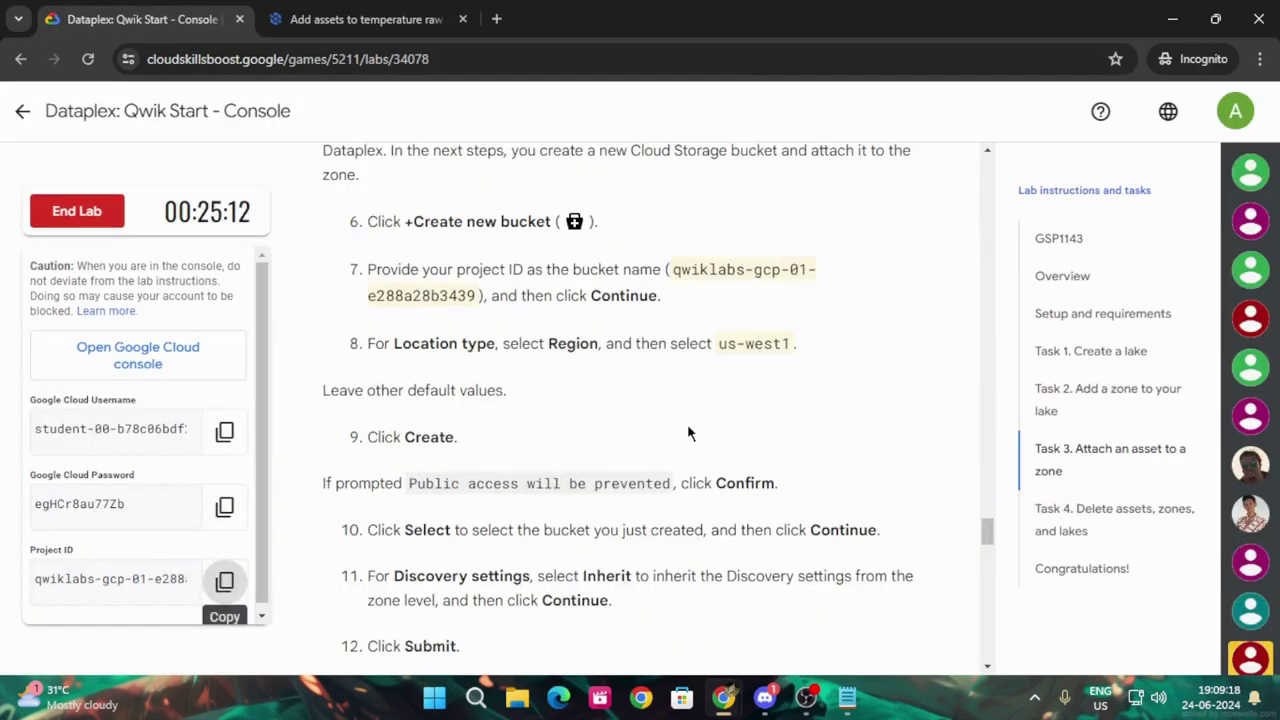
scroll(392, 383, down, 1)
scroll(474, 384, down, 1)
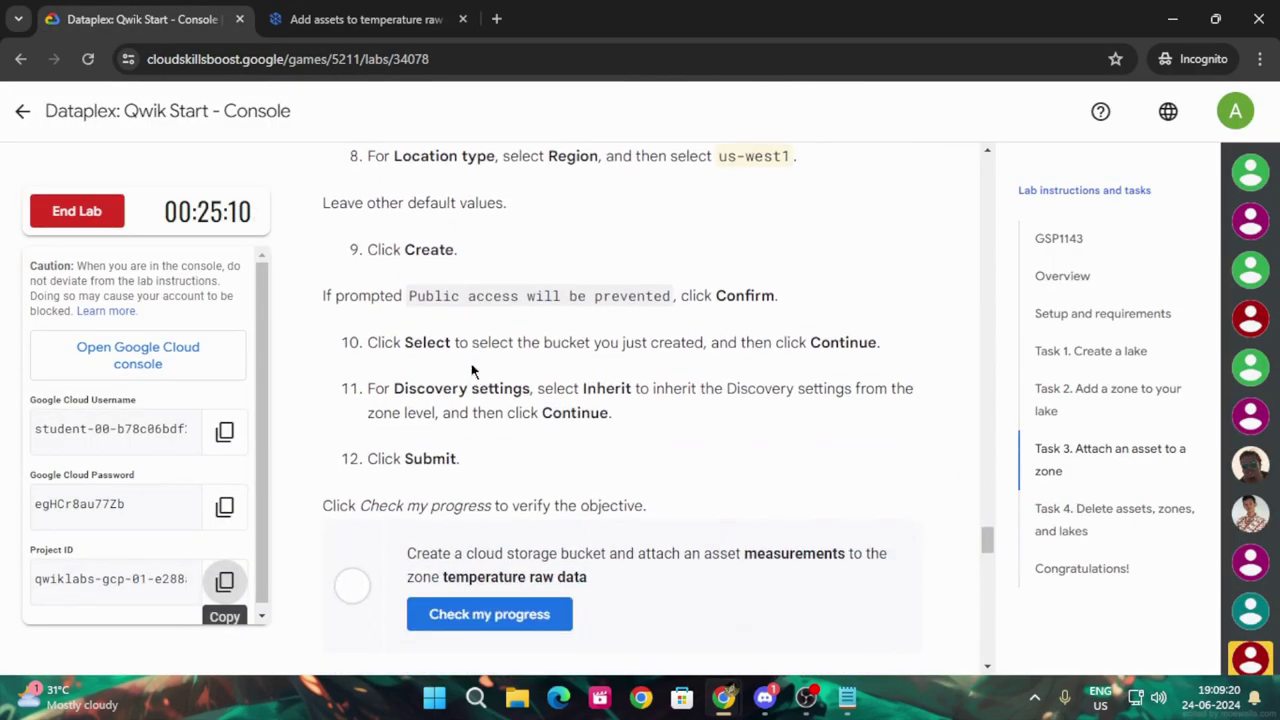
click(413, 8)
scroll(757, 652, down, 3)
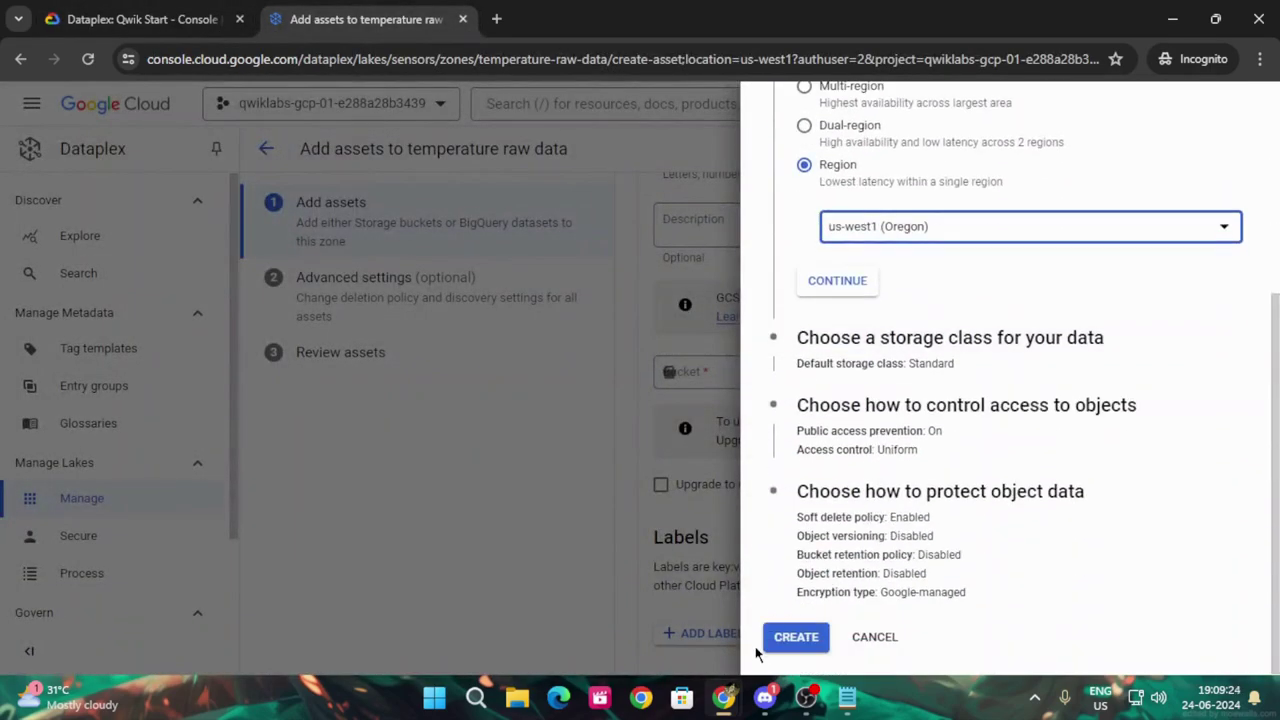
click(778, 640)
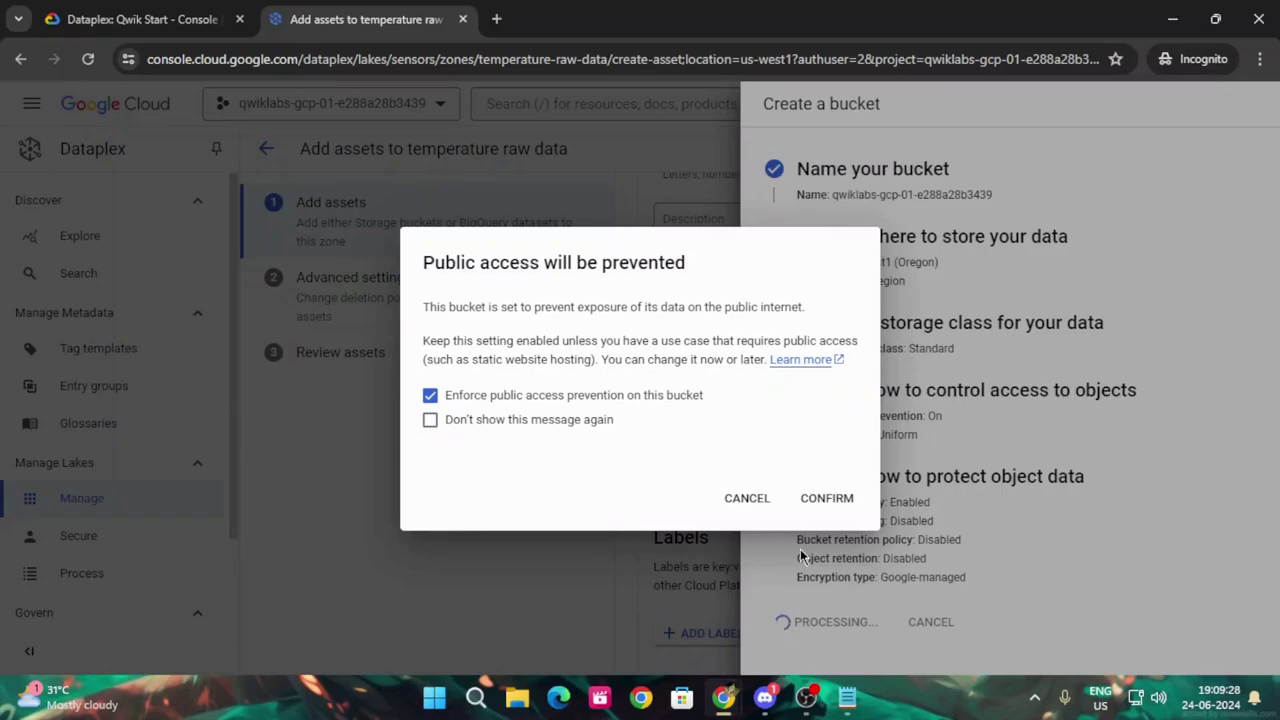
click(826, 498)
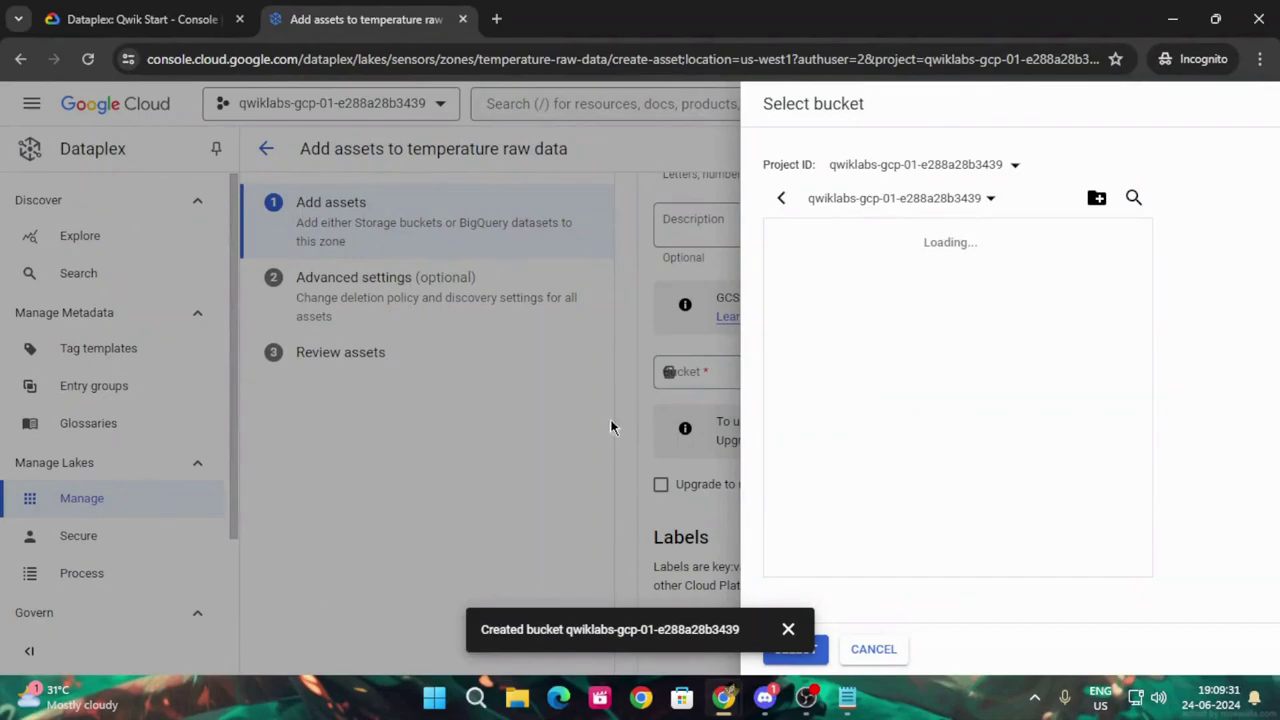
Select the newly created bucket for the measurements asset and finish the asset entry.
click(217, 14)
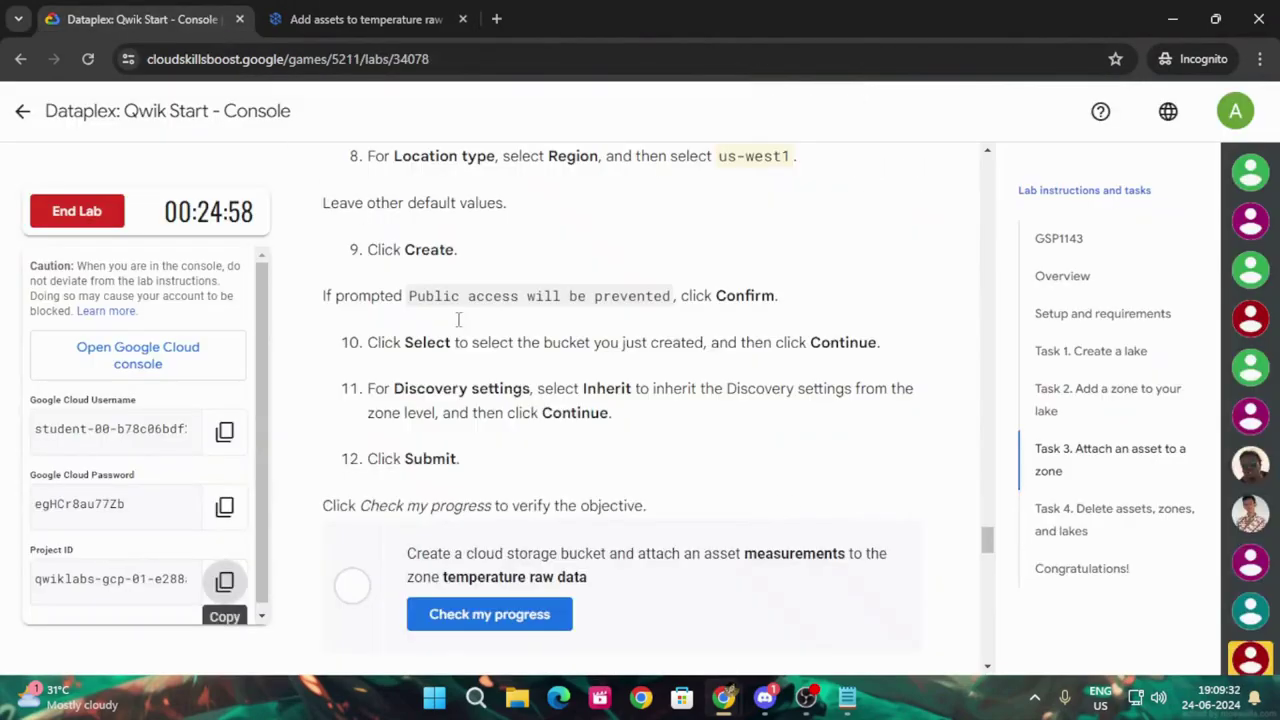
key(ctrl+Tab)
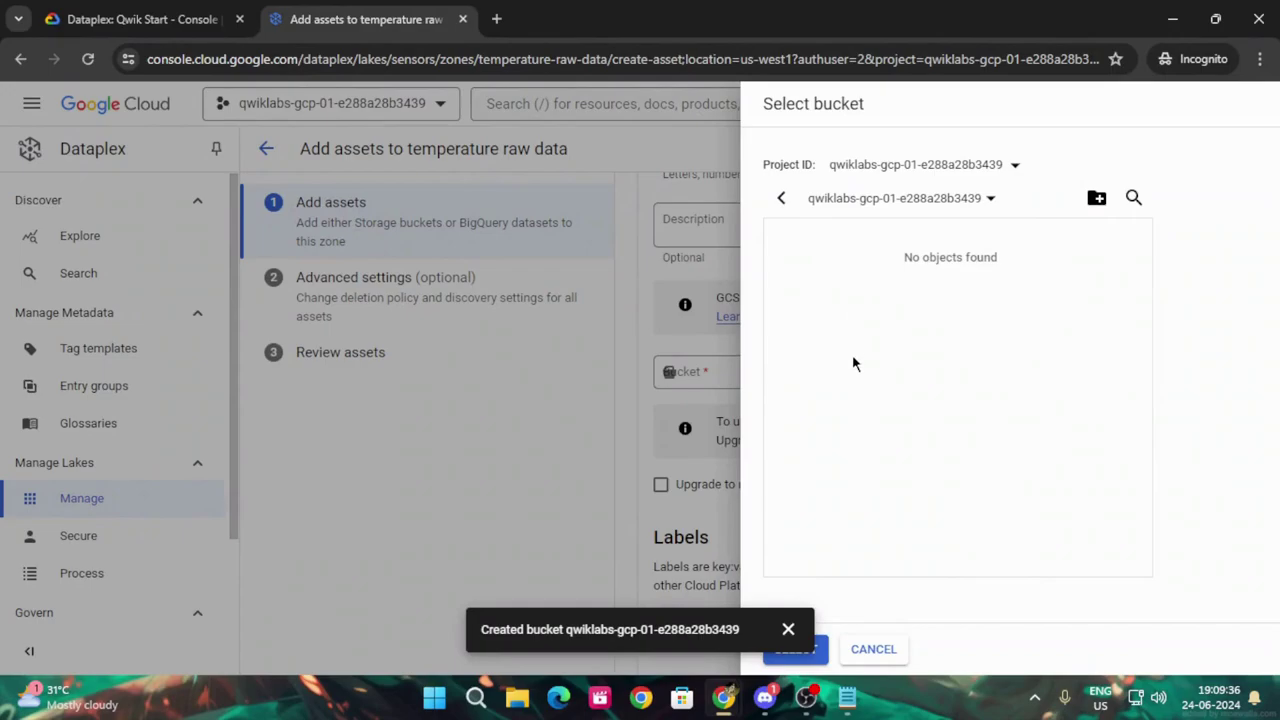
click(789, 630)
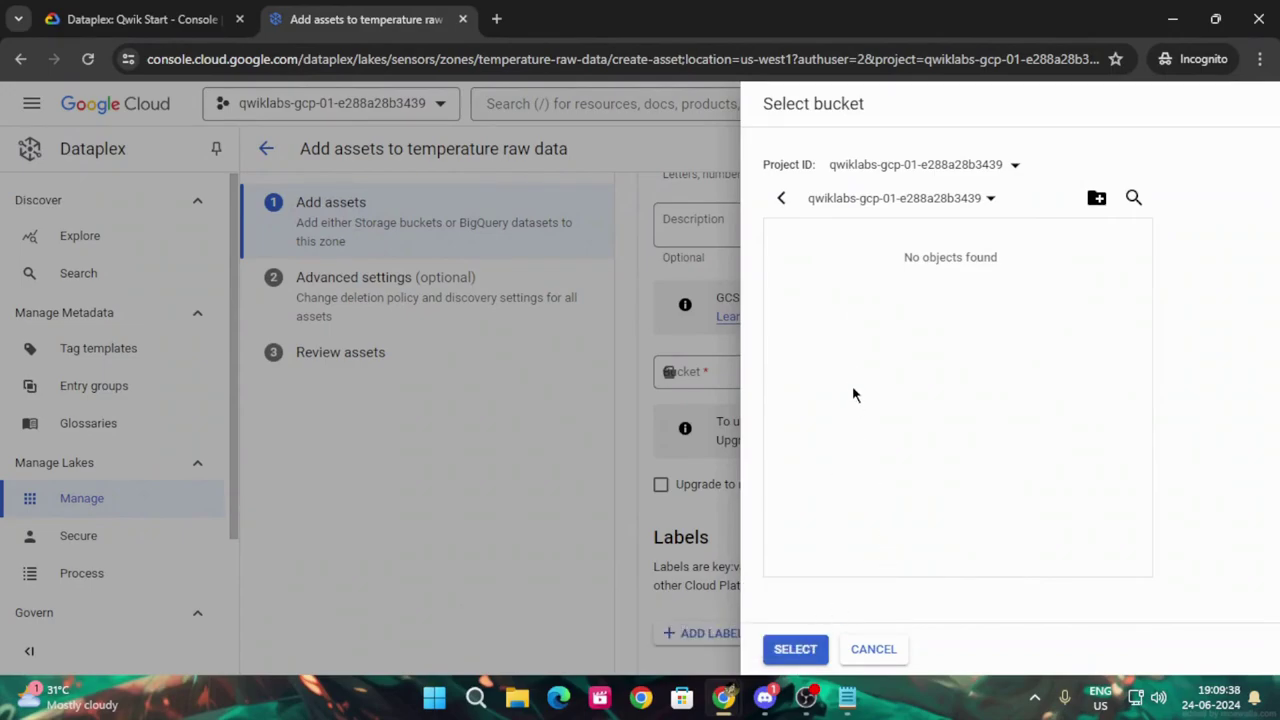
click(818, 650)
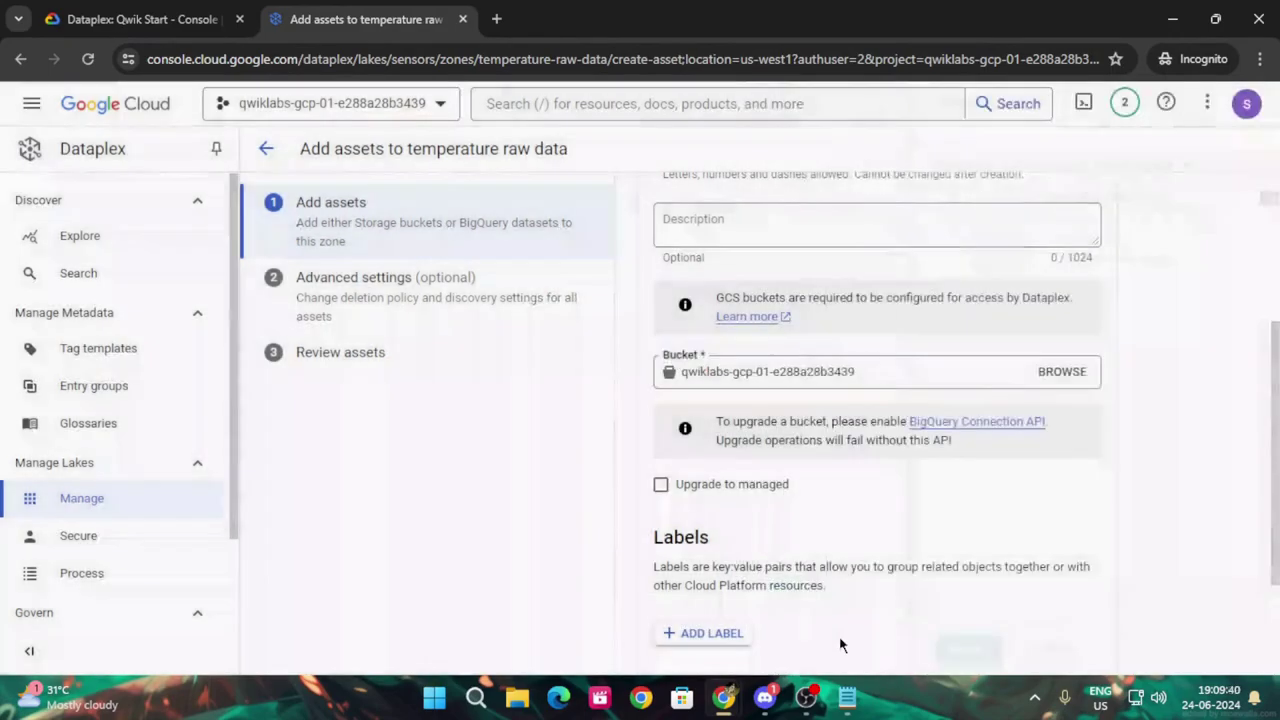
scroll(870, 600, down, 2)
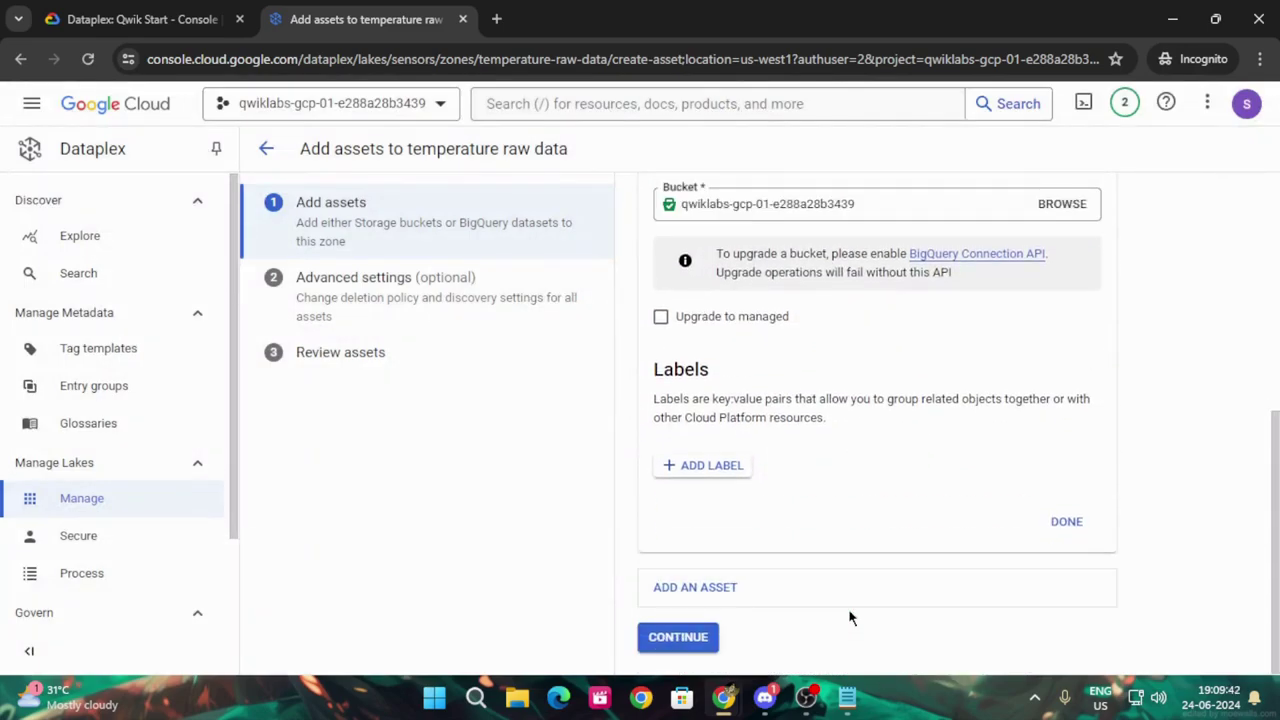
click(1068, 522)
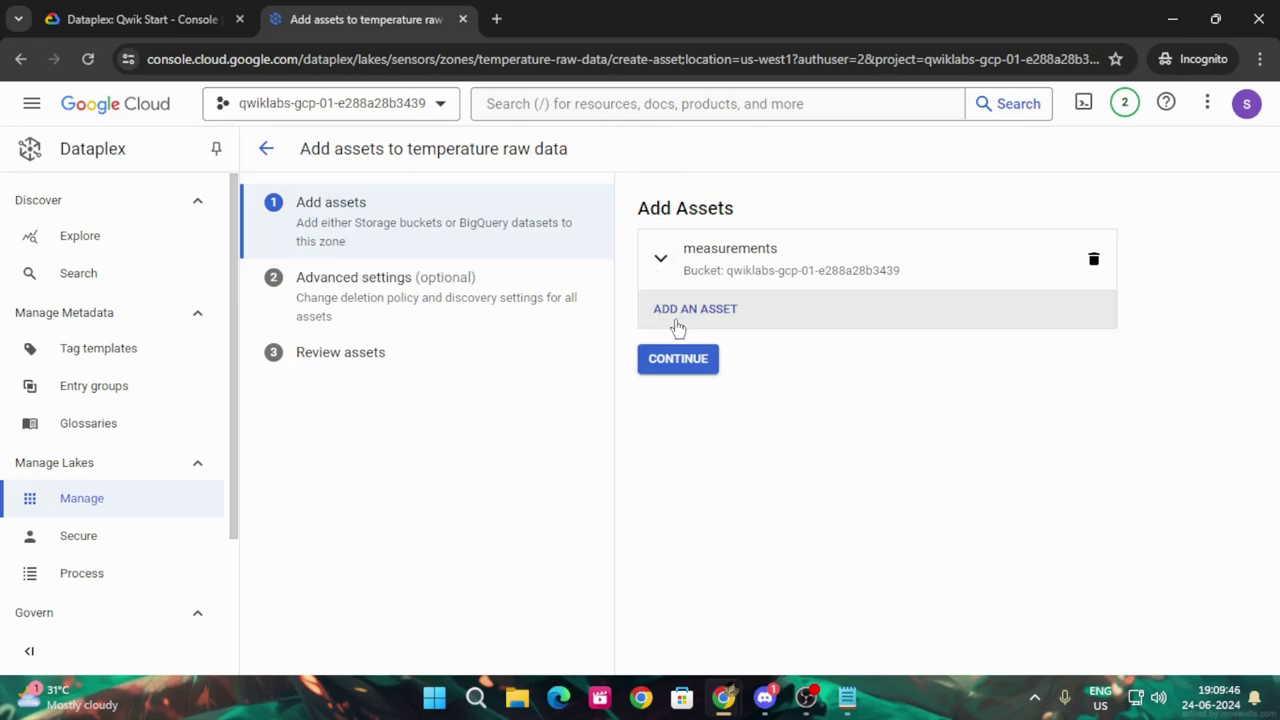
Keep the discovery settings on Inherit as the lab instructs and submit the measurements asset.
click(150, 19)
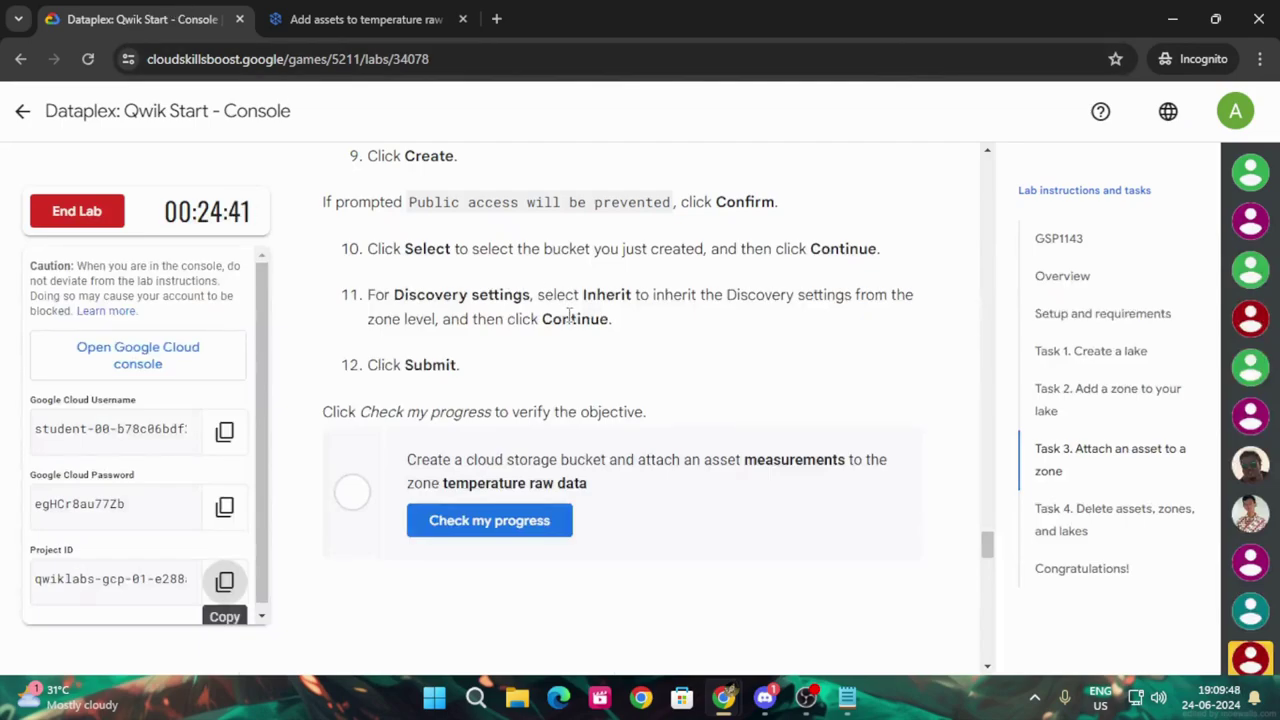
click(365, 19)
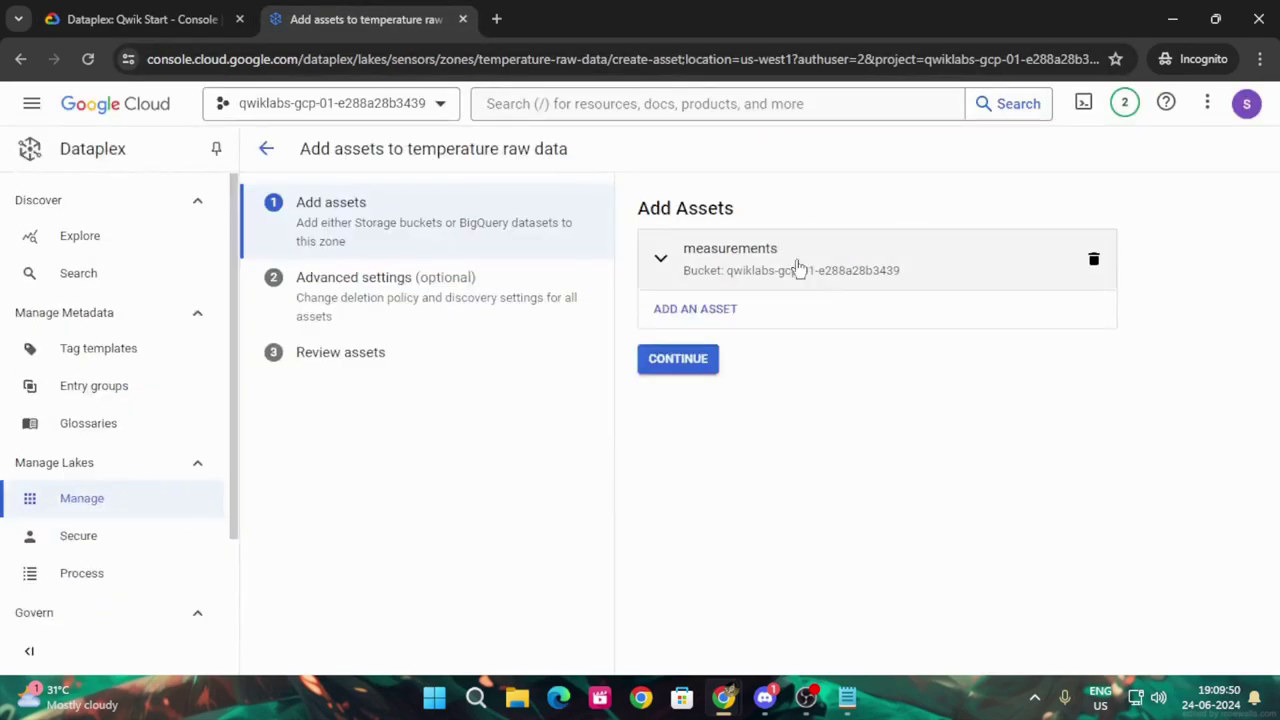
click(655, 360)
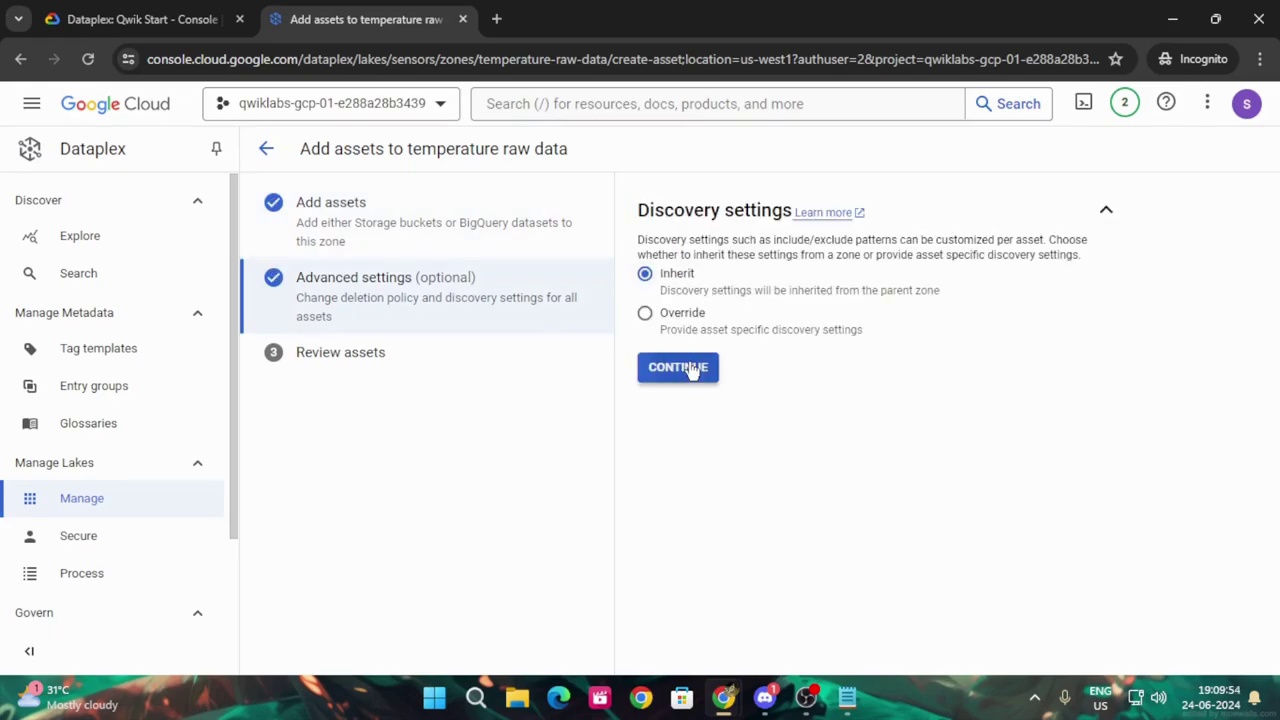
click(692, 368)
click(690, 412)
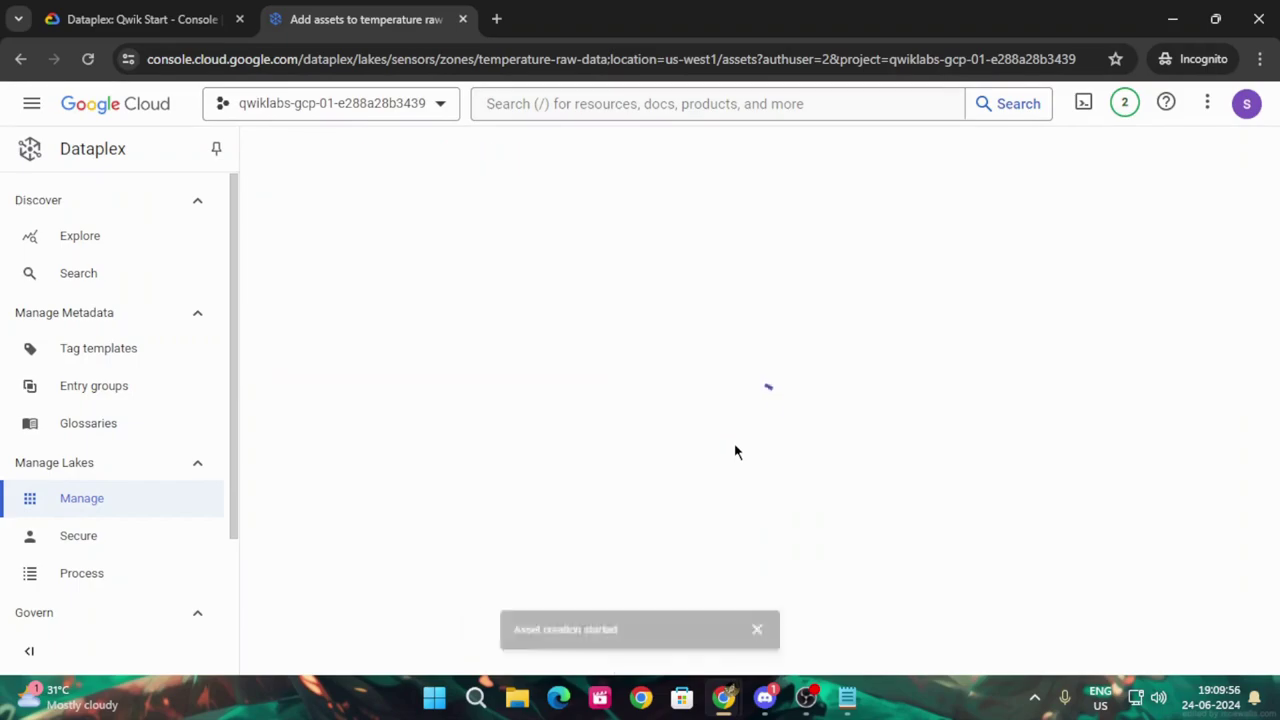
Run the lab's progress check for attaching the measurements asset to the temperature raw data zone.
click(140, 19)
scroll(444, 383, down, 2)
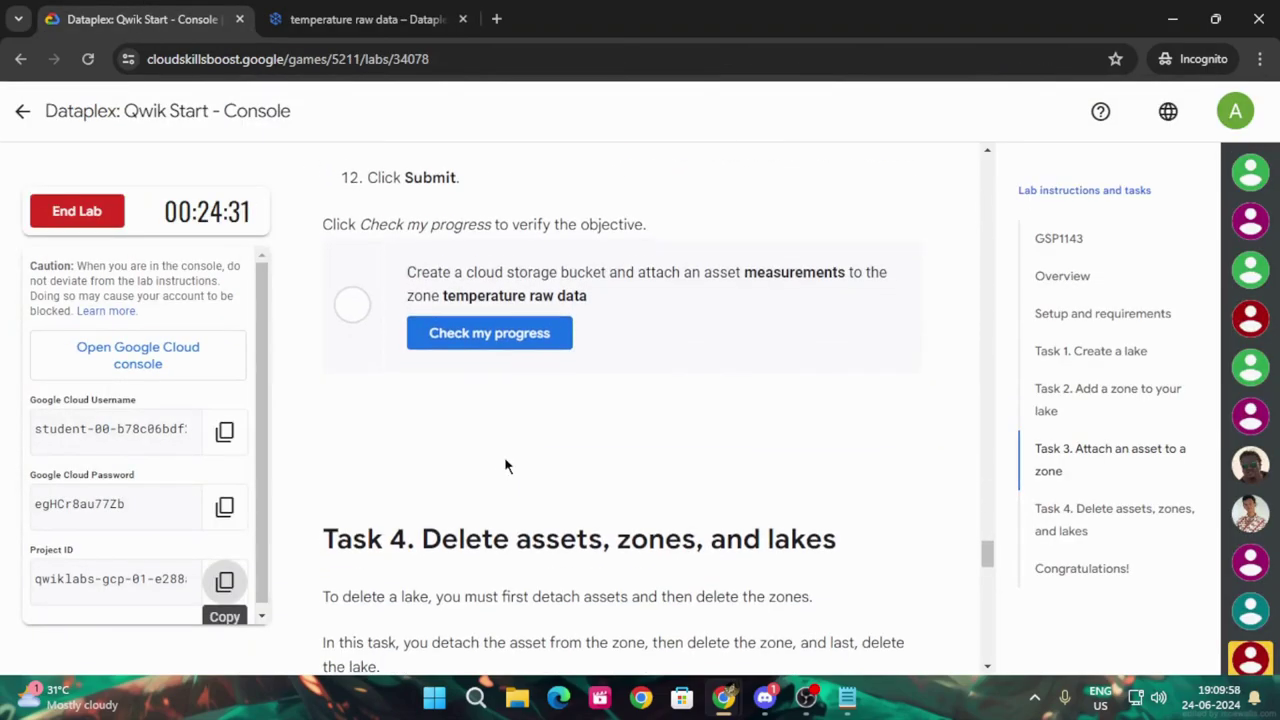
click(520, 333)
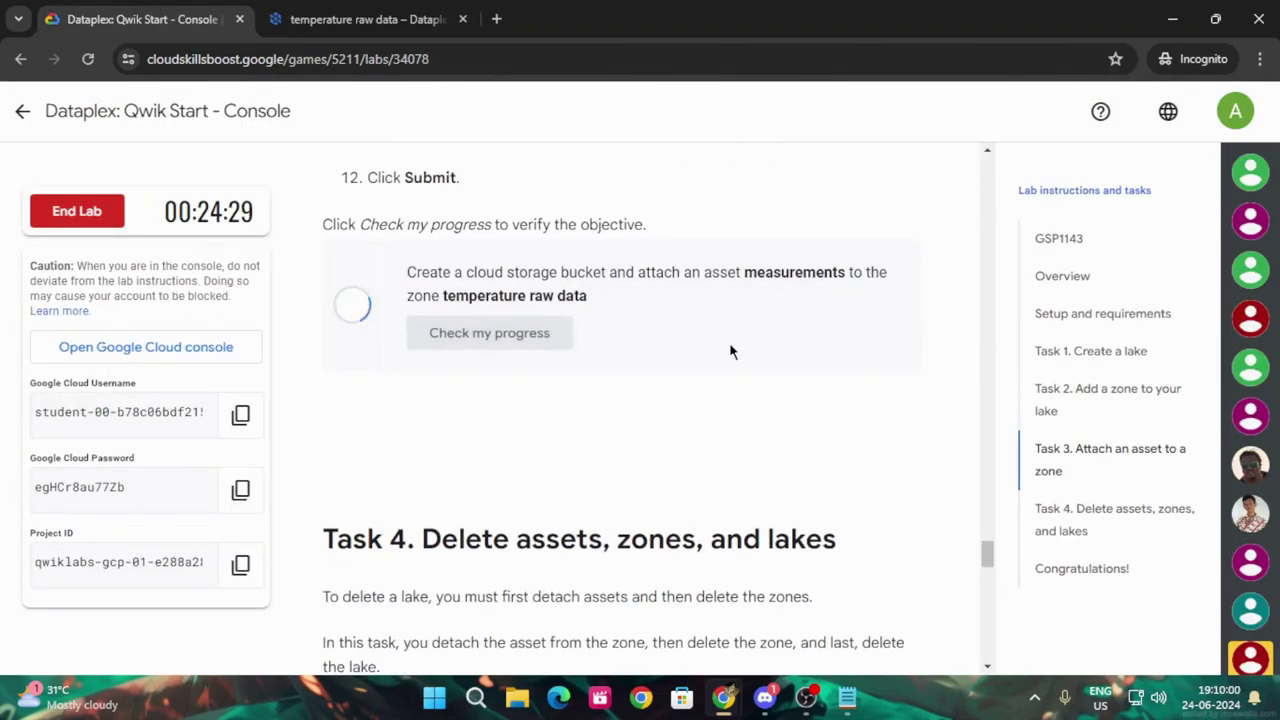
Check the measurements asset's status in the reloaded zone page and rerun the lab's Task 3 progress check.
click(351, 14)
click(775, 629)
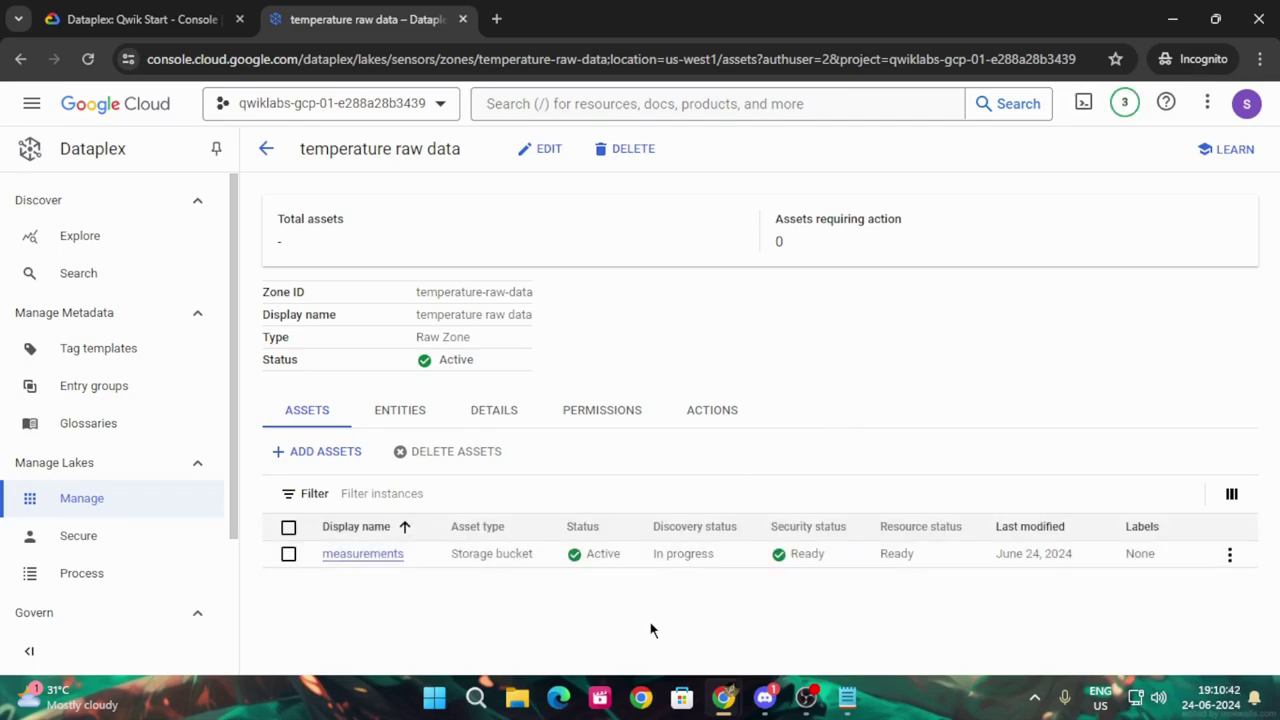
click(88, 59)
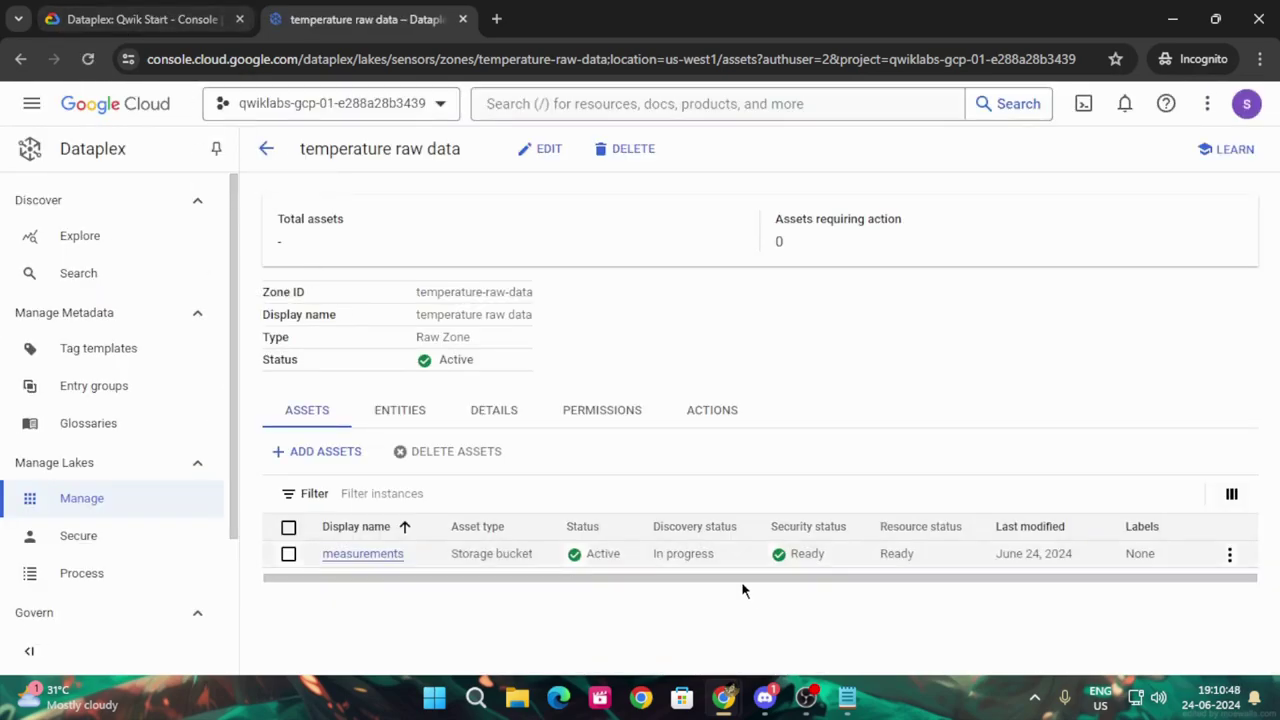
click(140, 19)
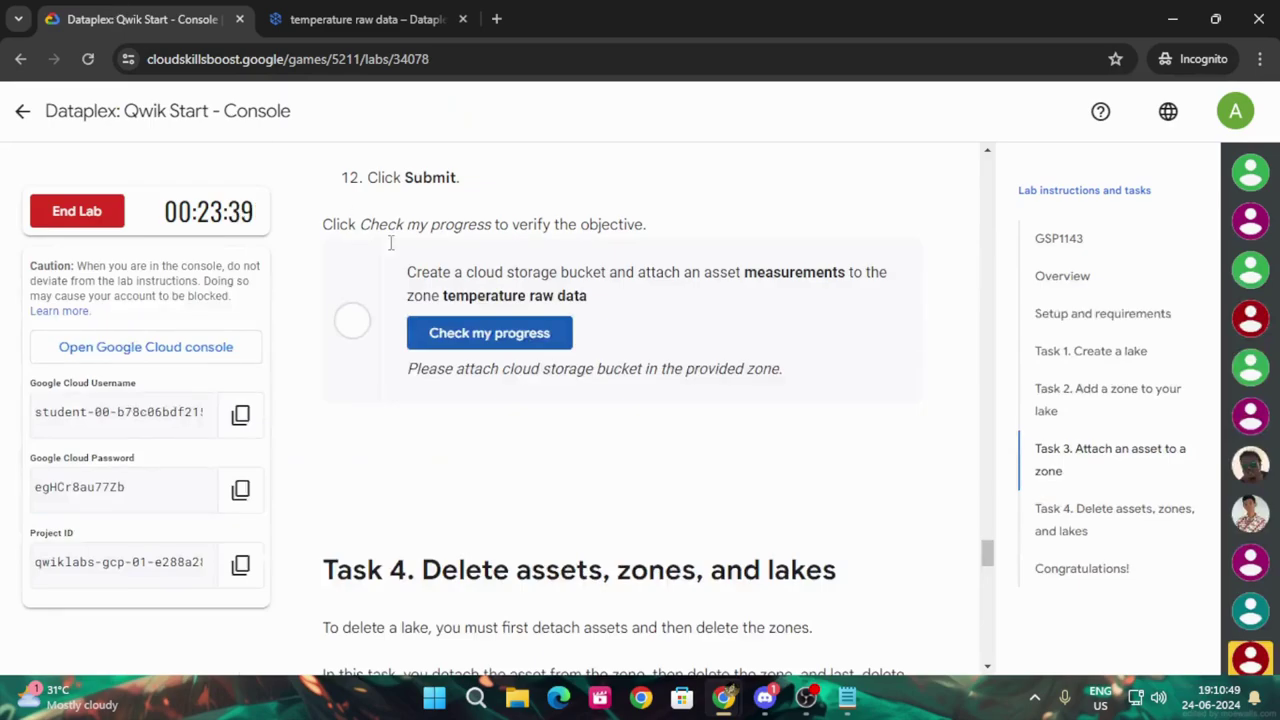
click(473, 333)
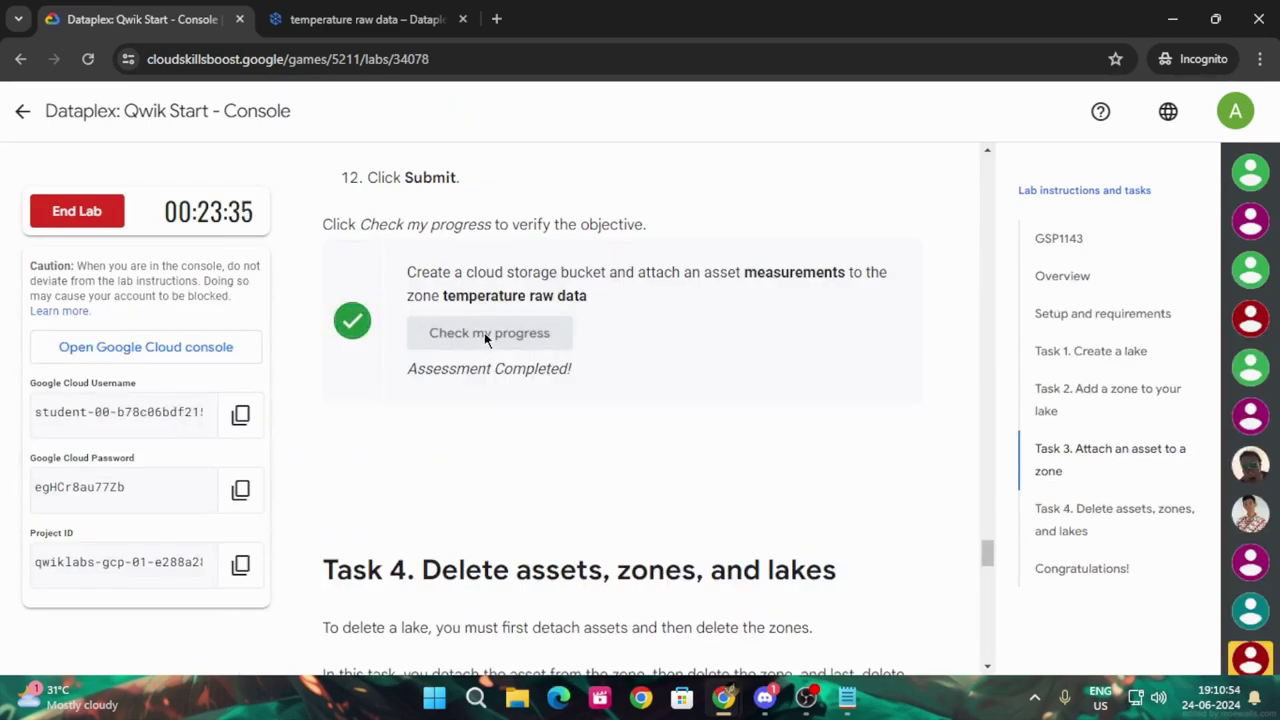
Follow the lab's Task 4 instructions to open the sensors lake from the managed lakes and enter its temperature raw data zone.
scroll(484, 332, down, 5)
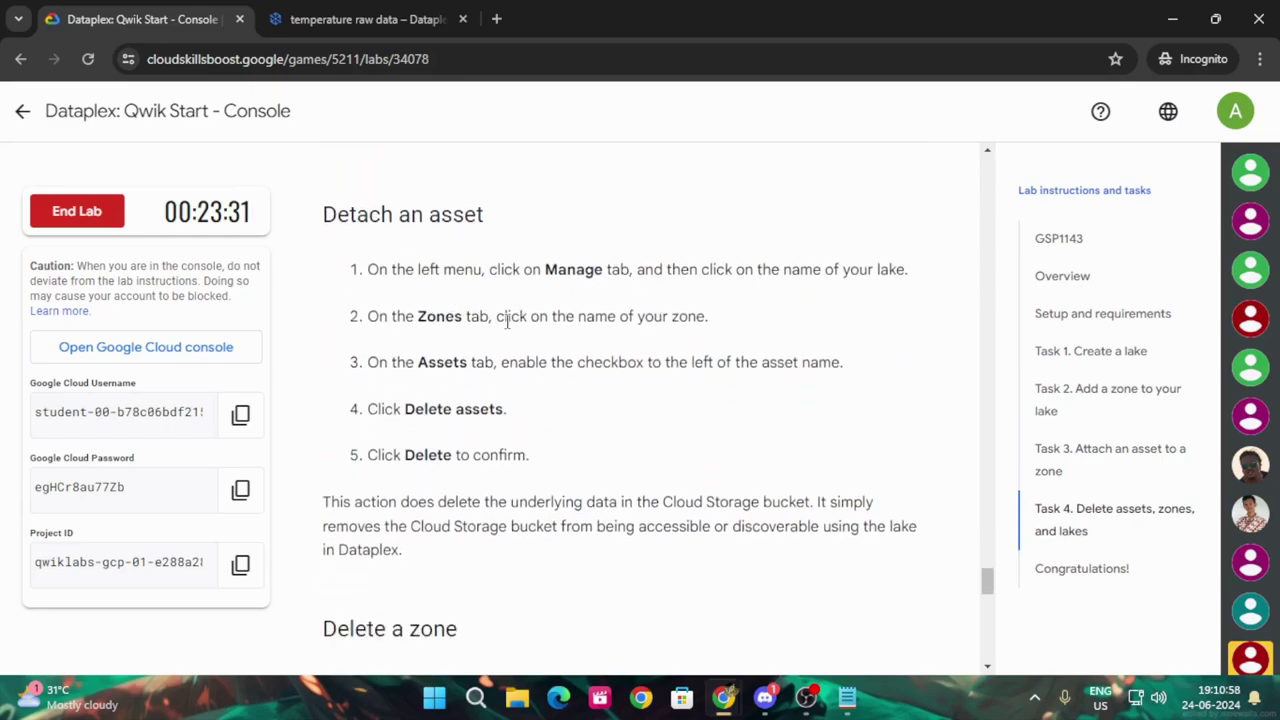
click(365, 19)
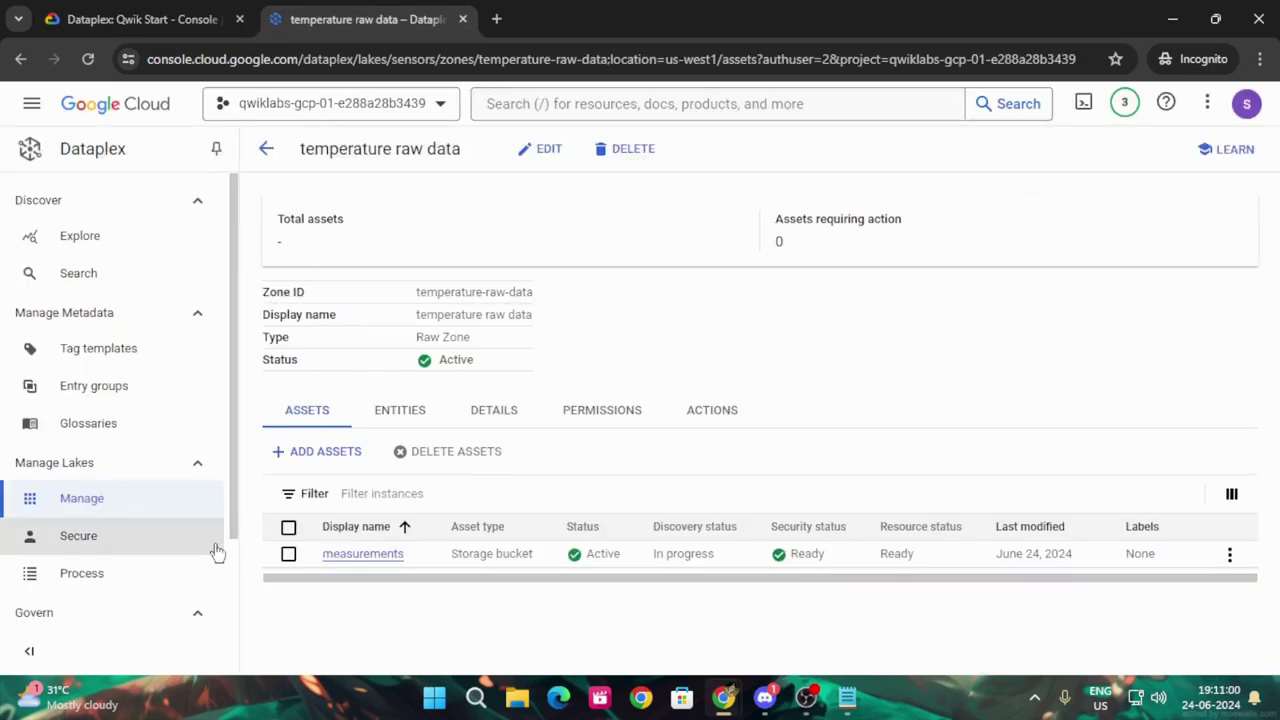
click(117, 502)
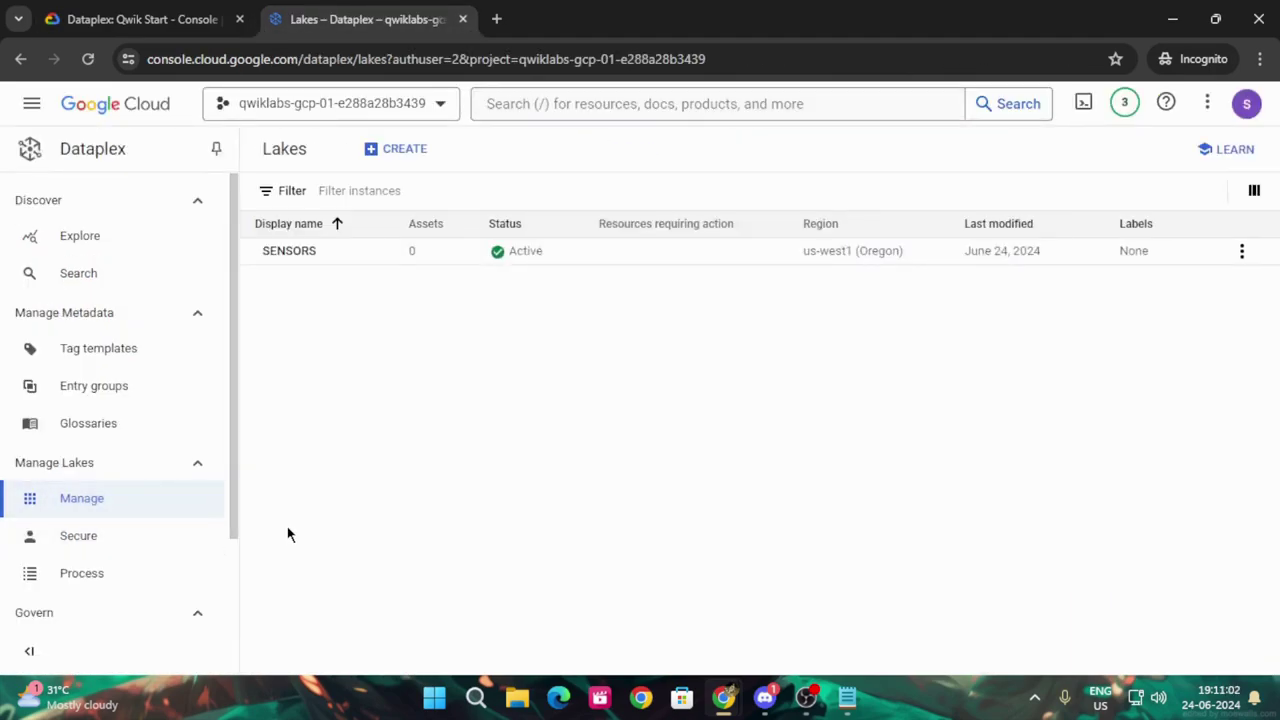
click(306, 254)
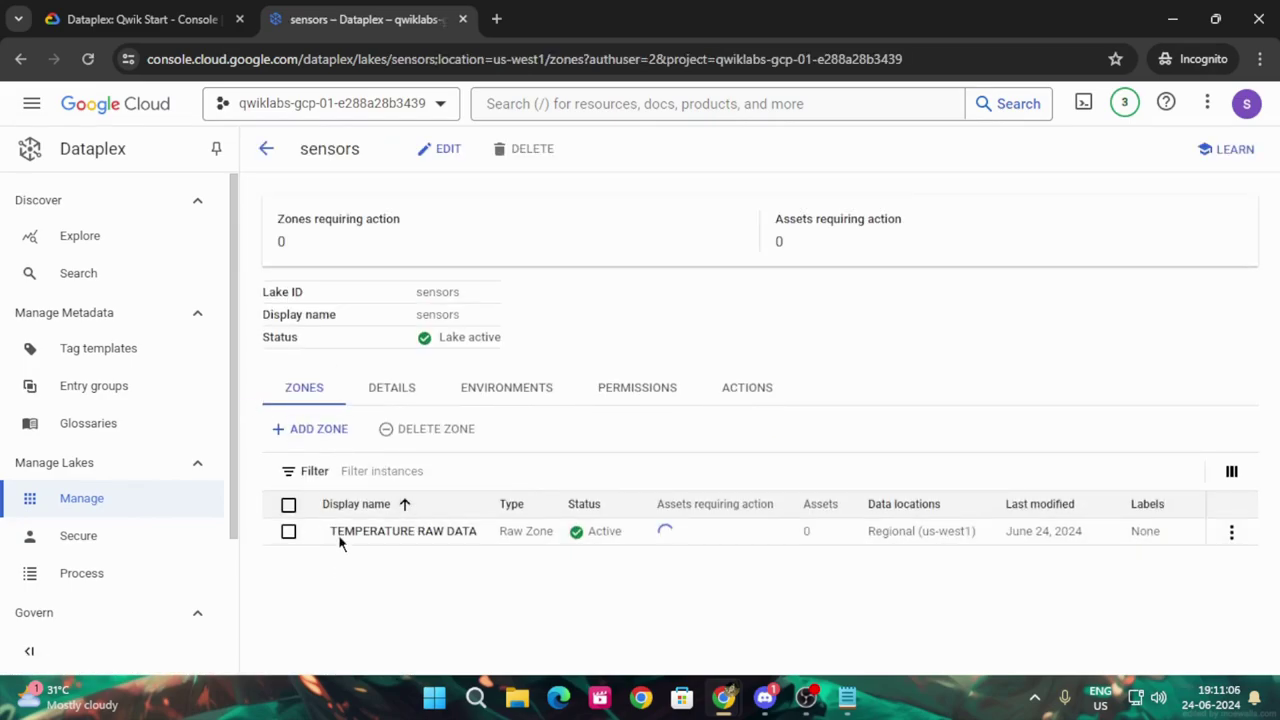
click(110, 12)
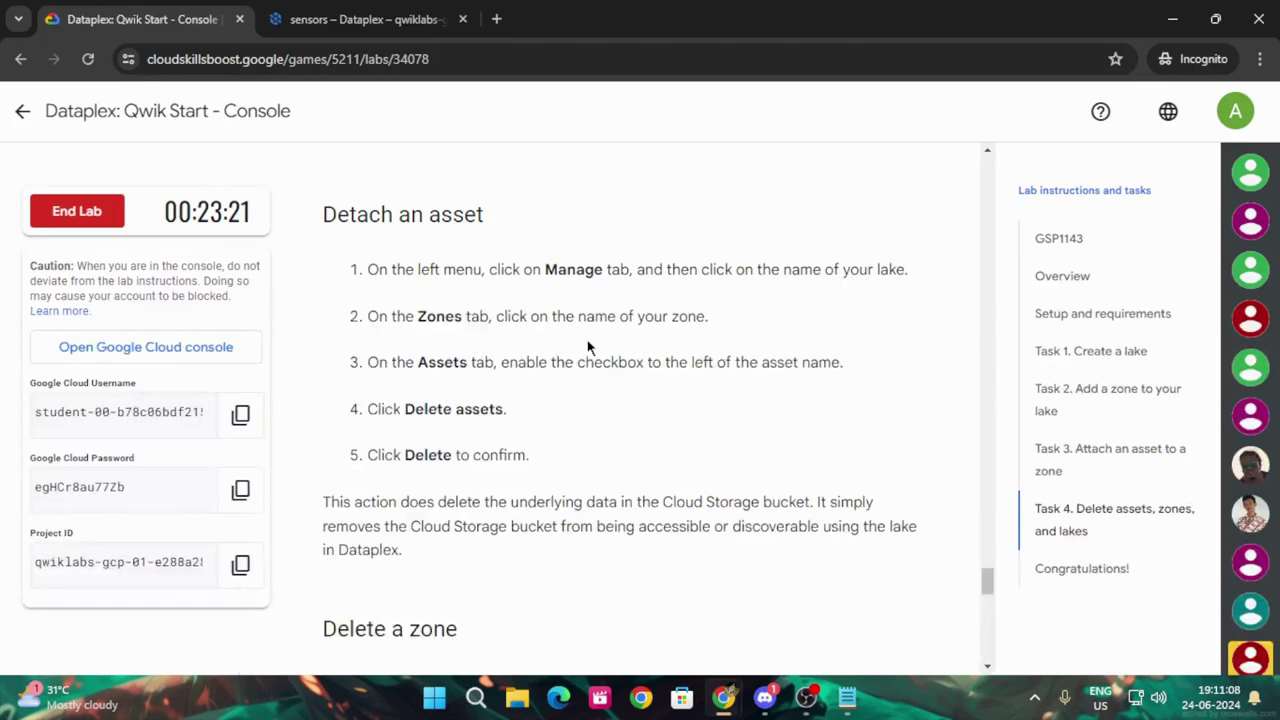
click(345, 17)
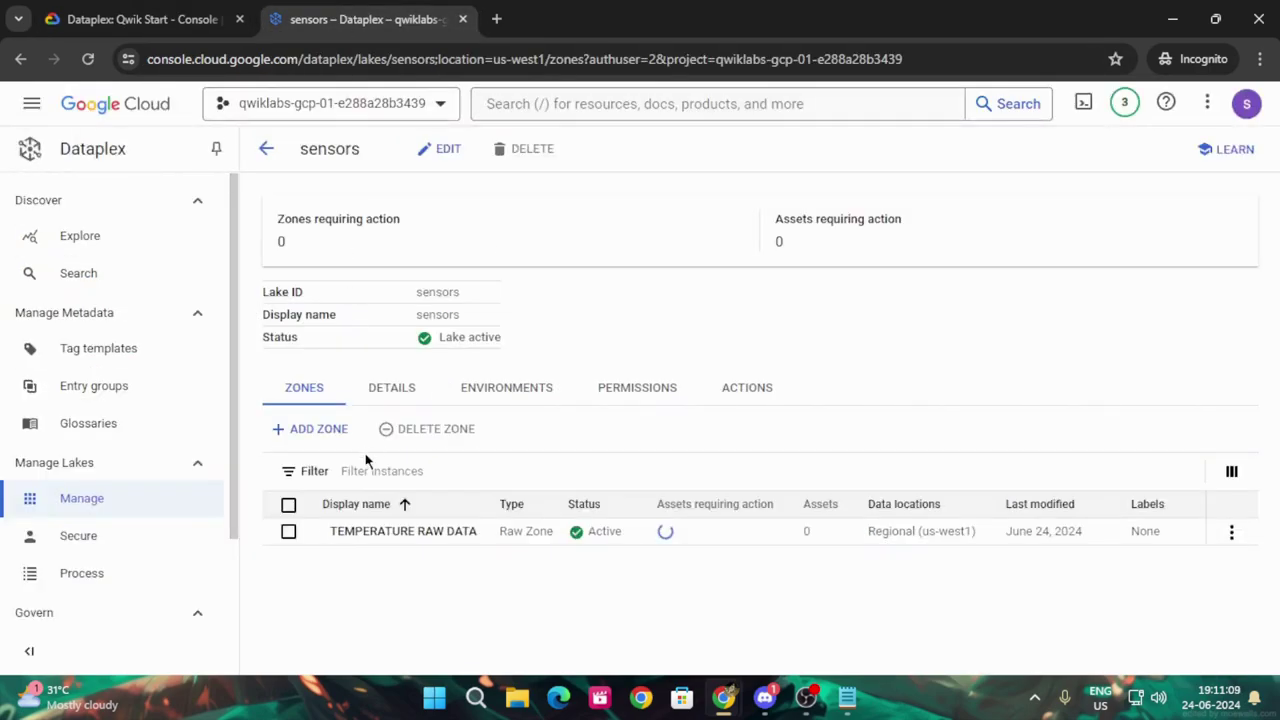
click(397, 535)
Select the measurements asset, but try to delete the whole temperature raw data zone and confirm the deletion.
click(90, 10)
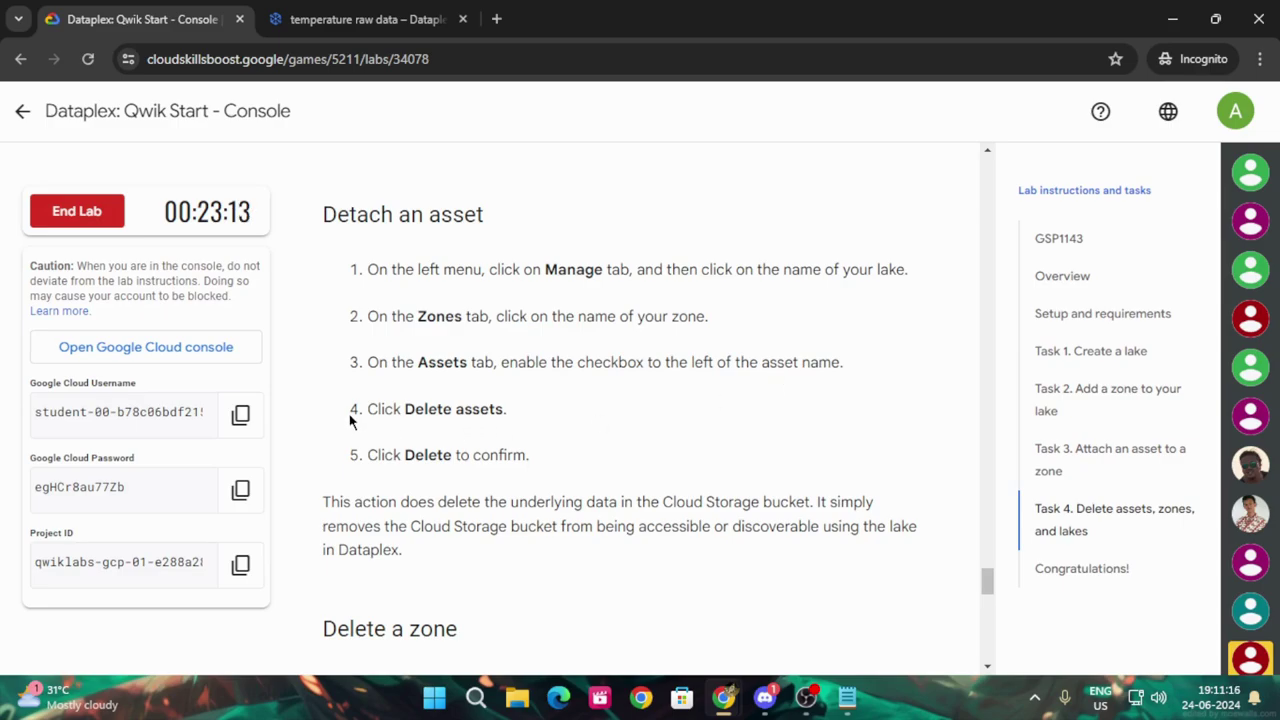
click(365, 19)
click(288, 554)
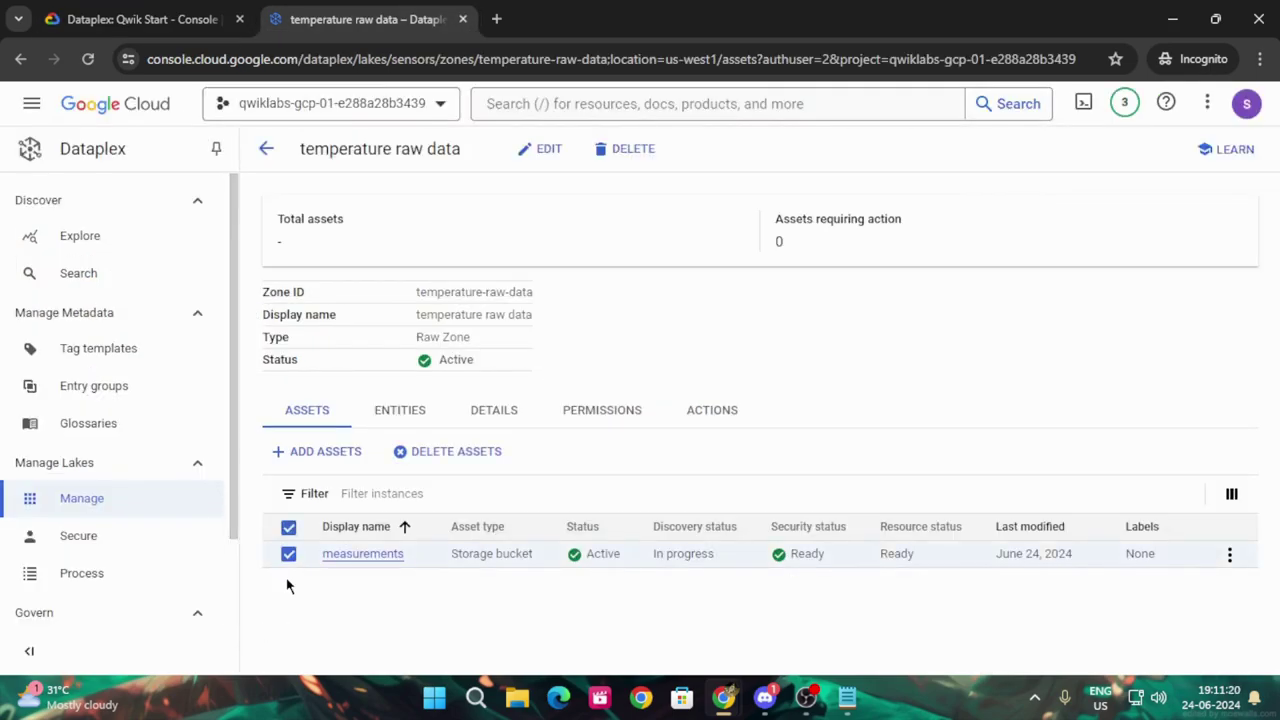
click(155, 10)
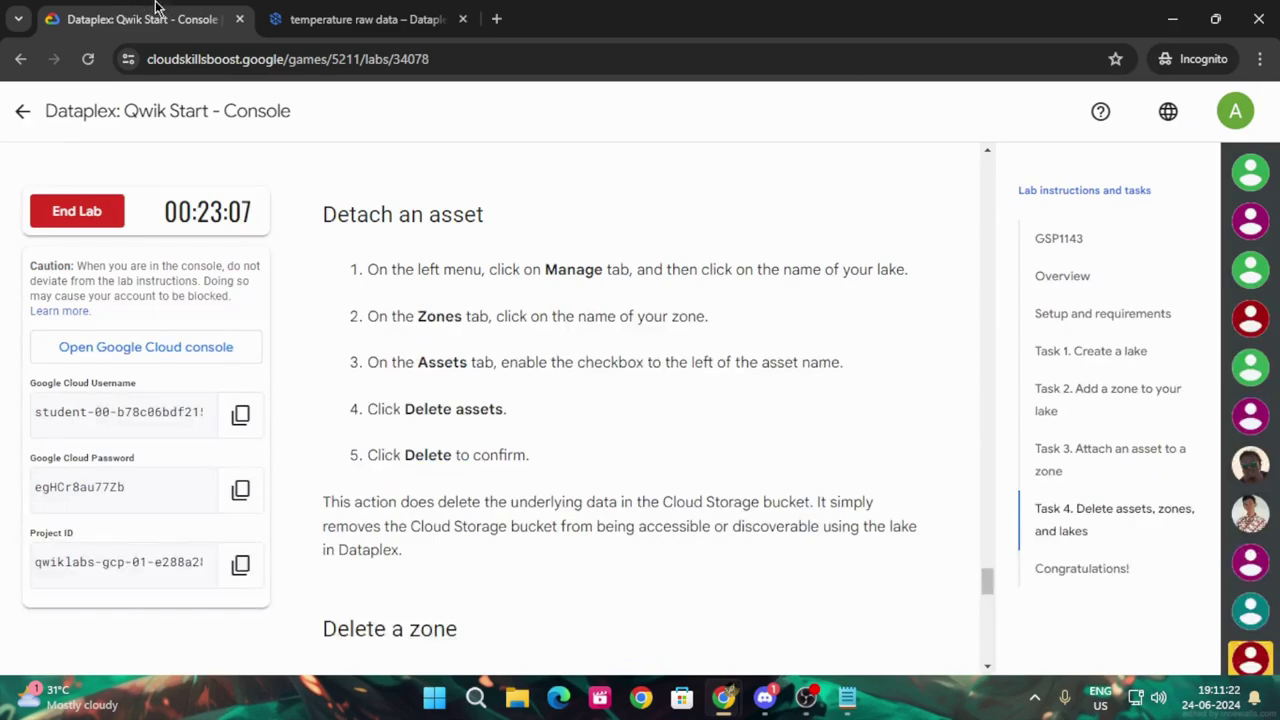
click(323, 10)
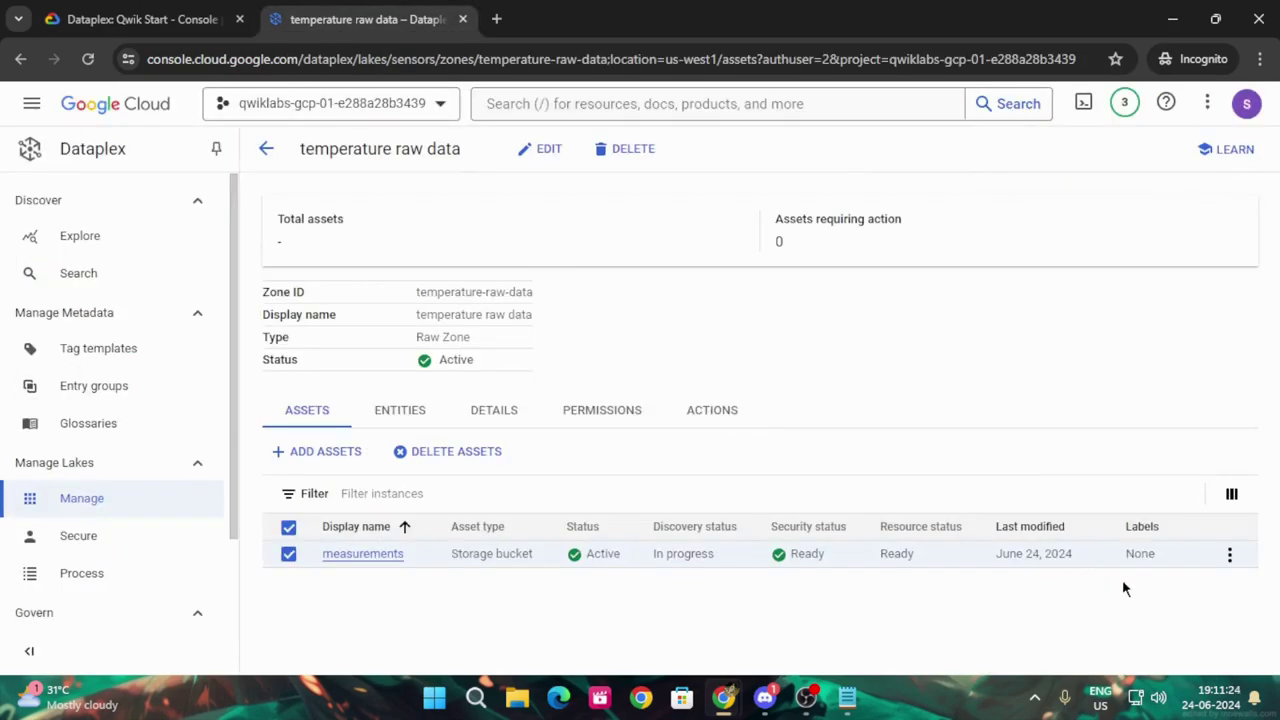
click(1230, 556)
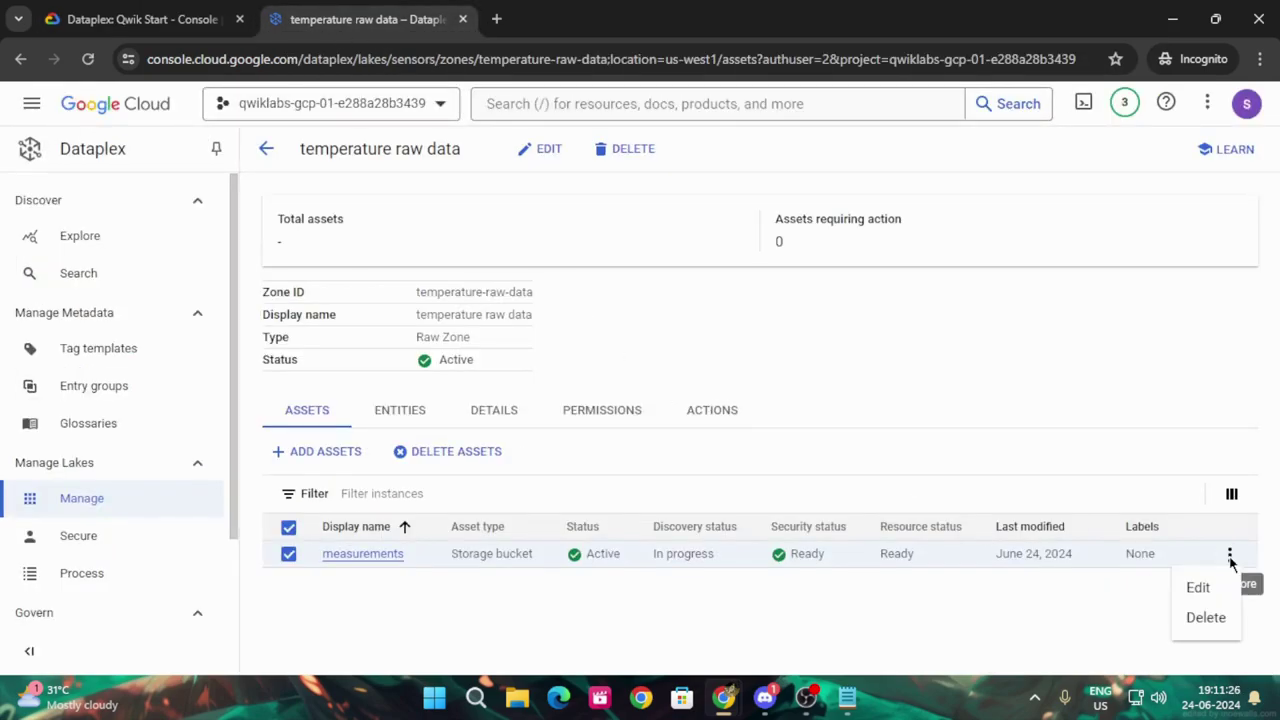
click(1106, 628)
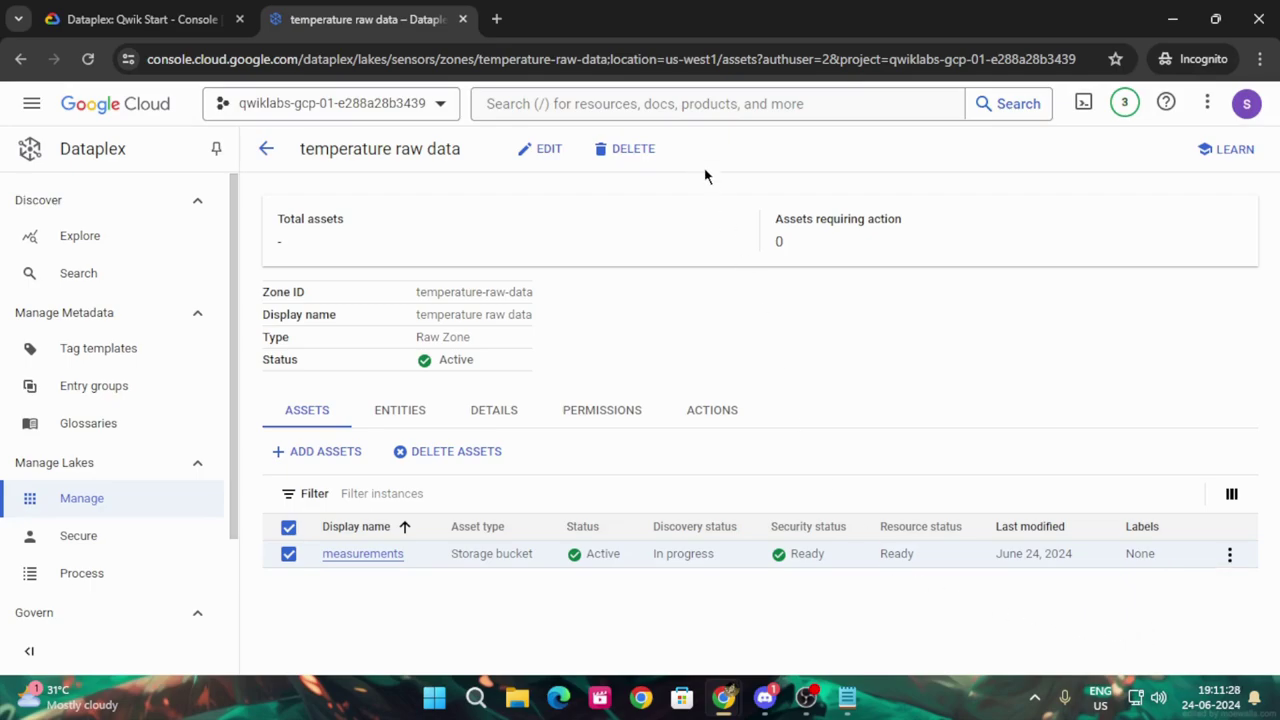
click(633, 148)
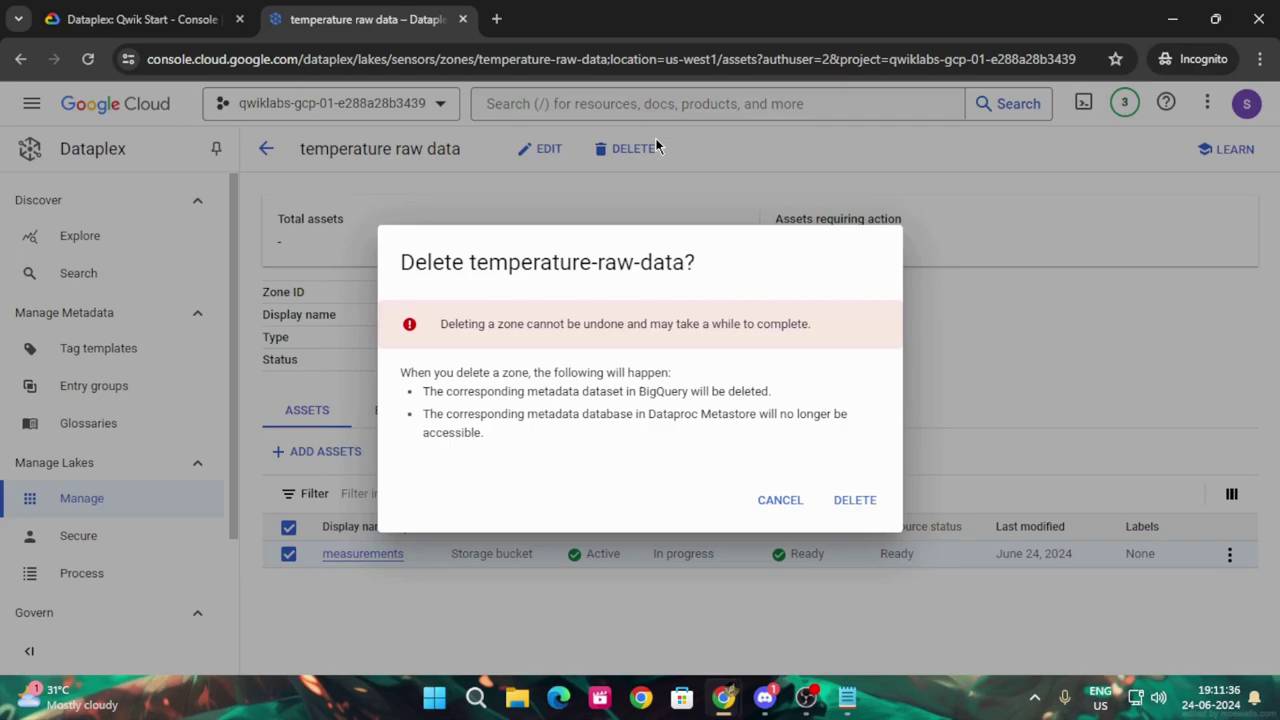
click(860, 512)
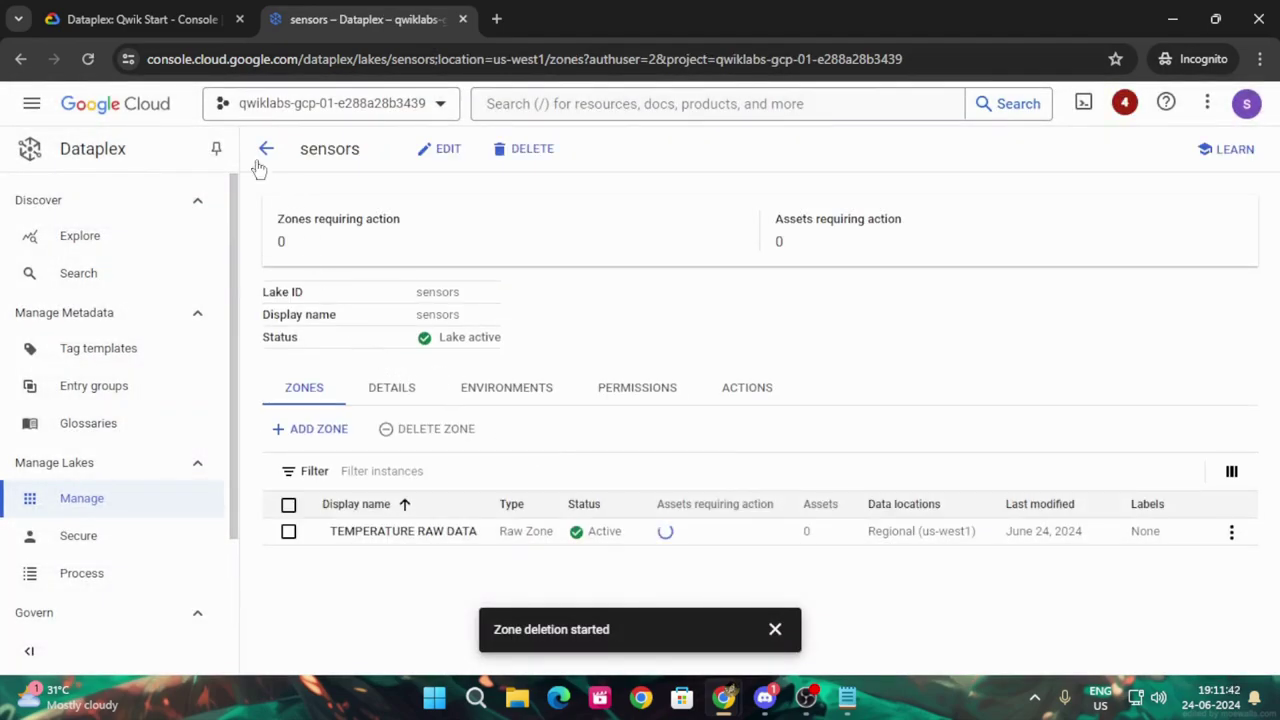
Read the lab's zone deletion instructions and check the console notifications for the outcome of the zone deletion.
click(155, 17)
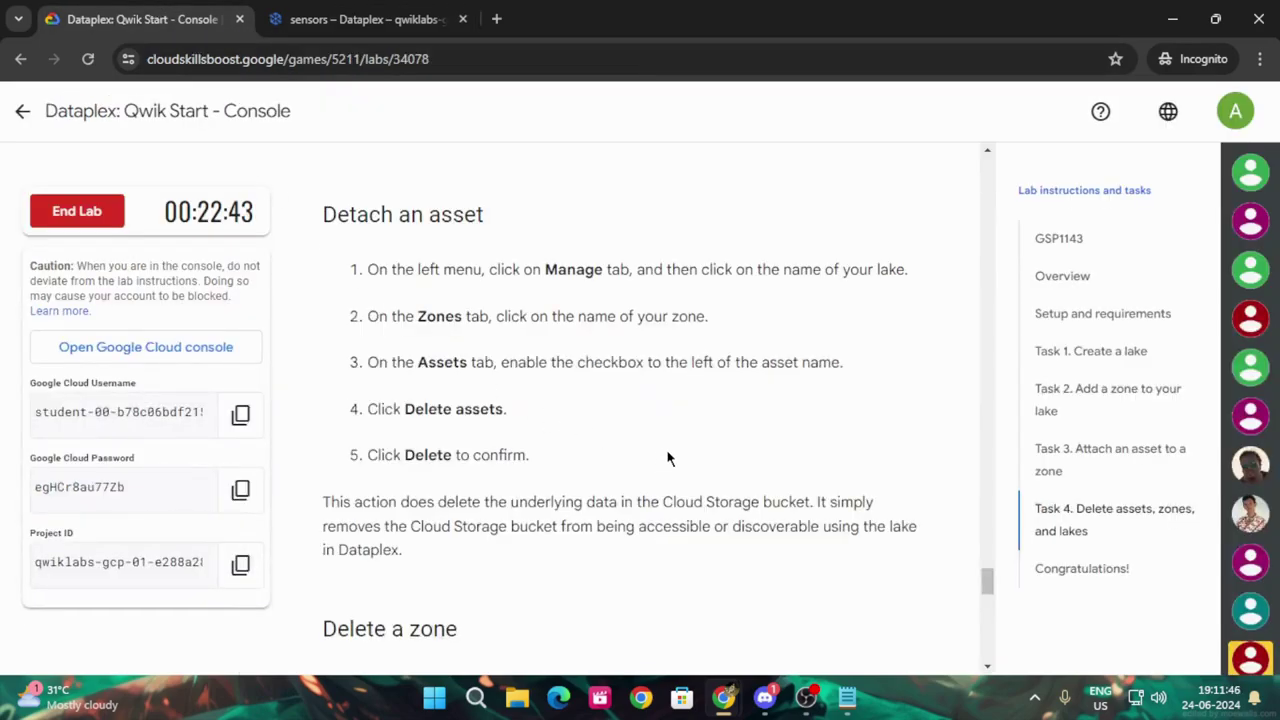
scroll(668, 458, down, 2)
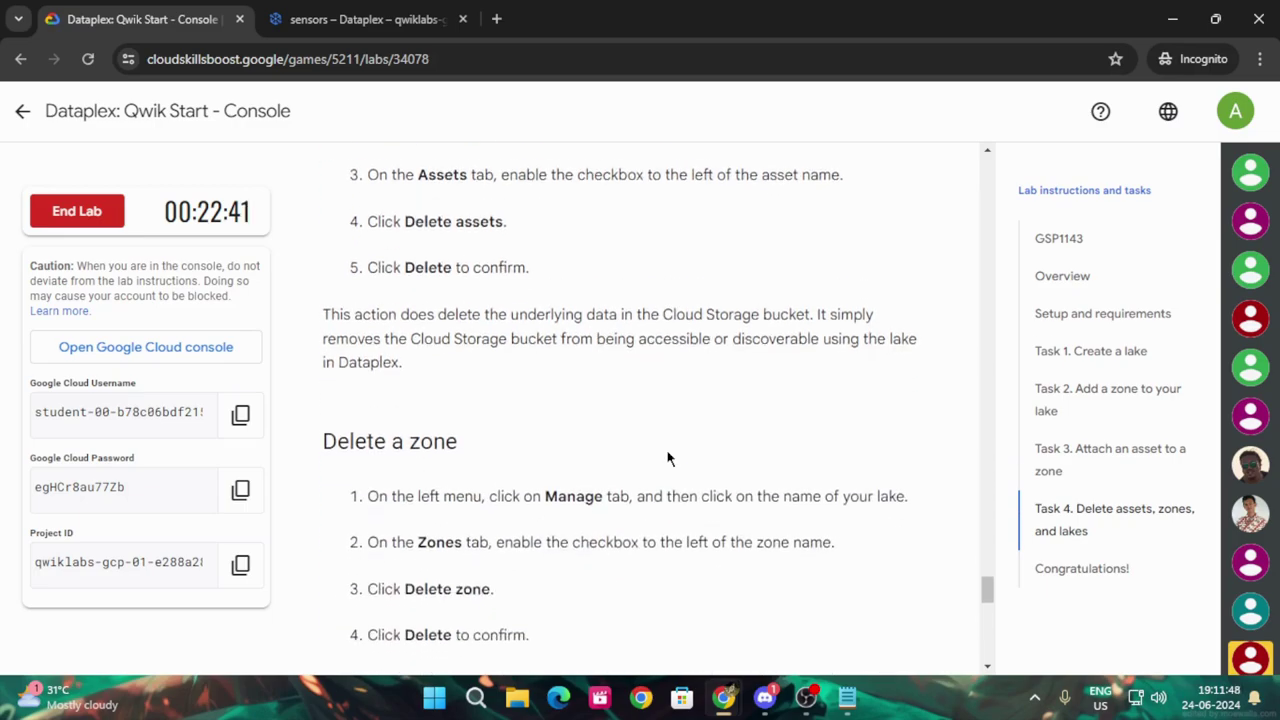
scroll(668, 458, down, 1)
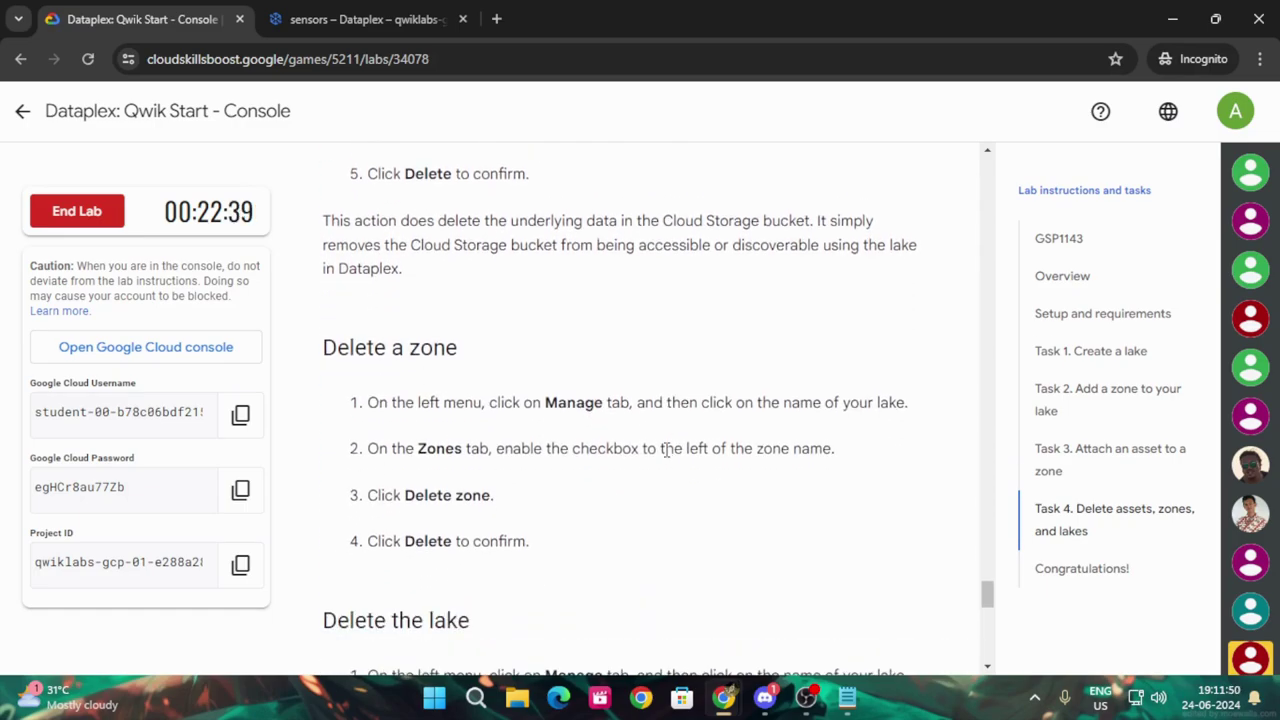
click(310, 18)
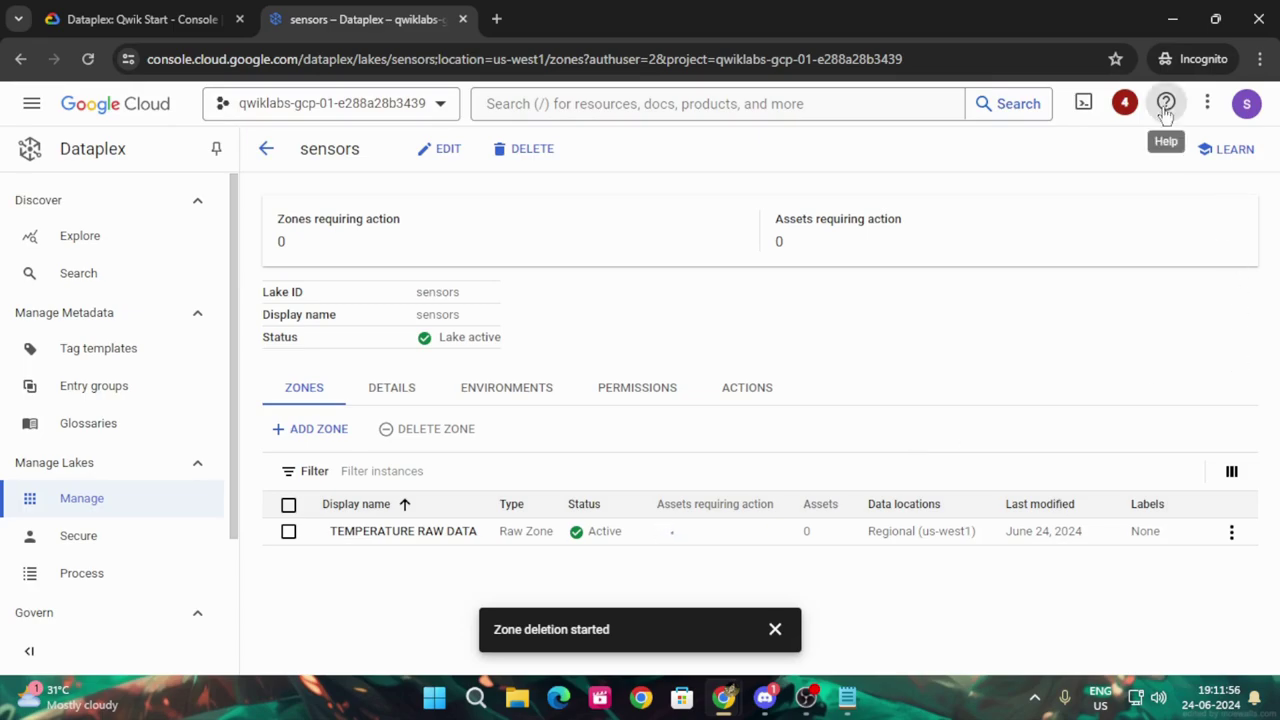
click(1125, 104)
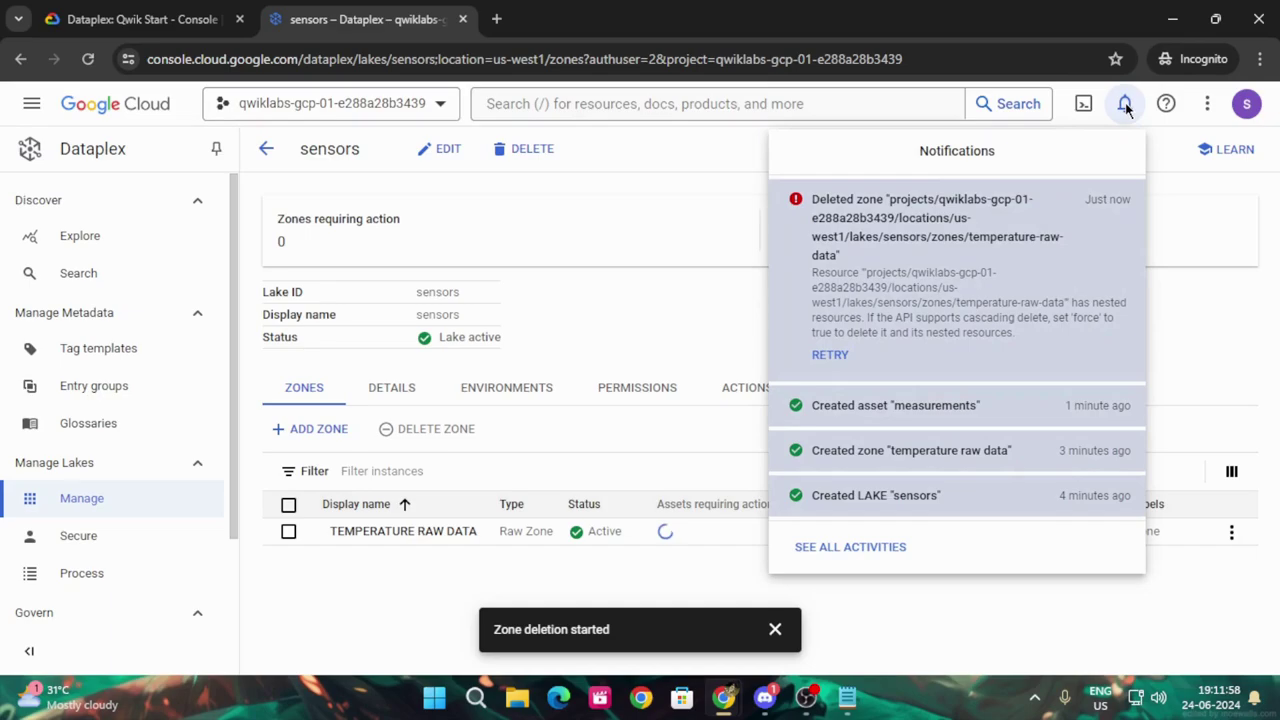
click(1235, 312)
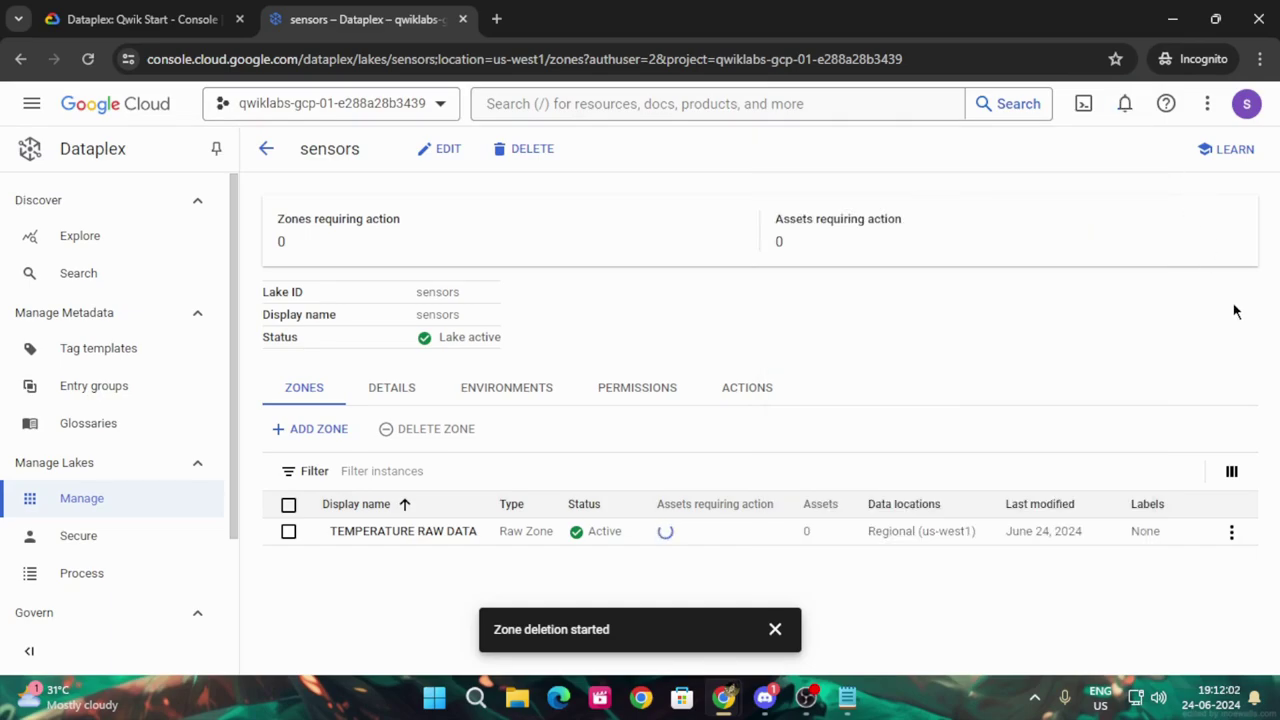
click(775, 630)
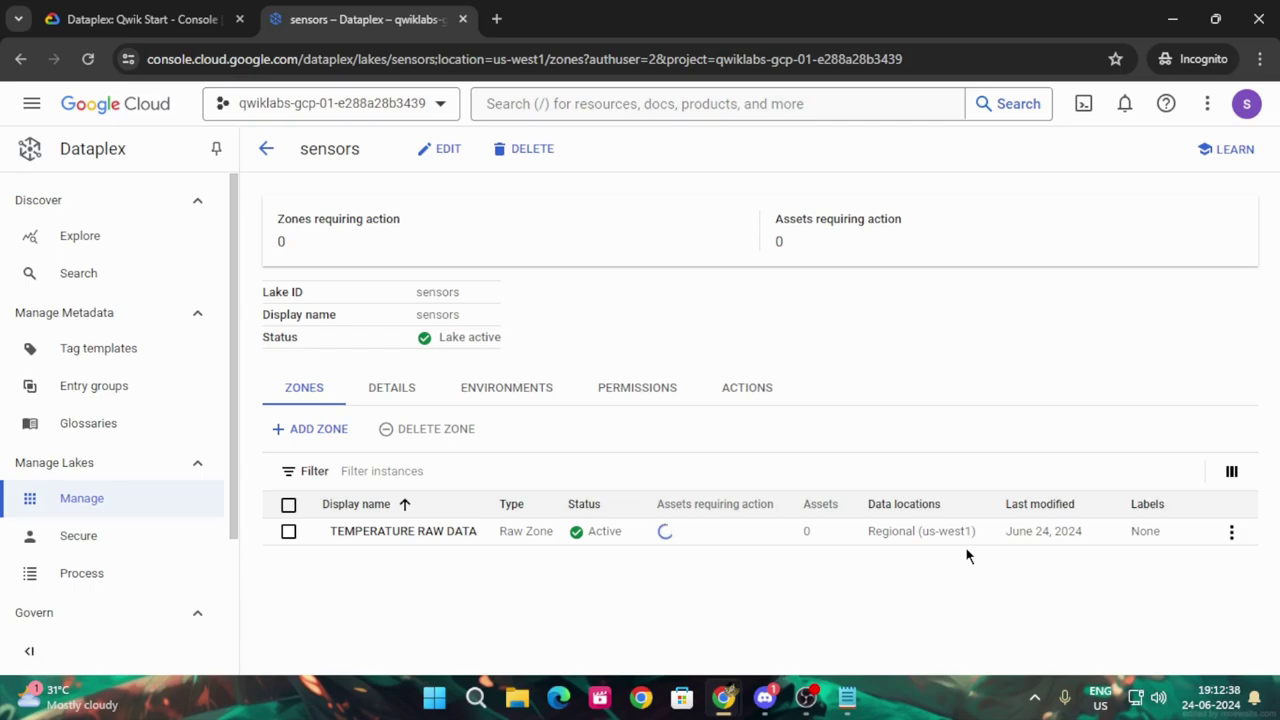
Reload the sensors lake page and recheck the notification about the zone deletion.
click(88, 59)
click(88, 60)
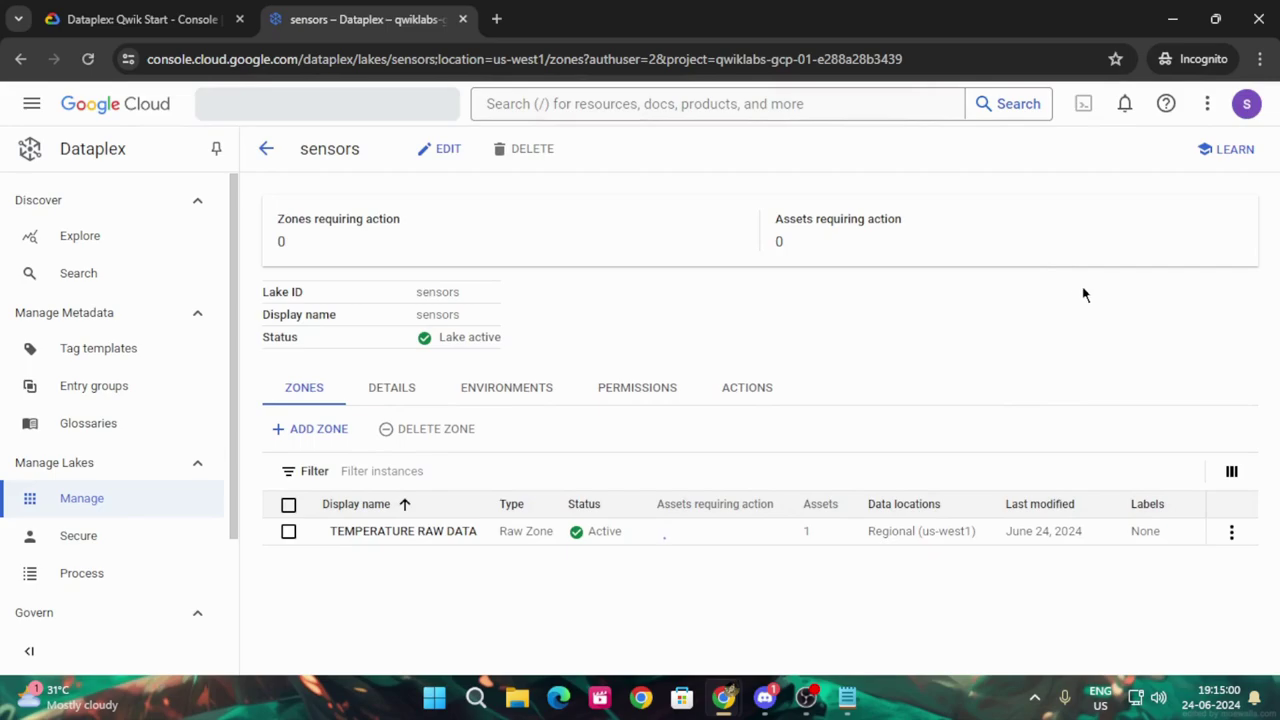
click(1125, 103)
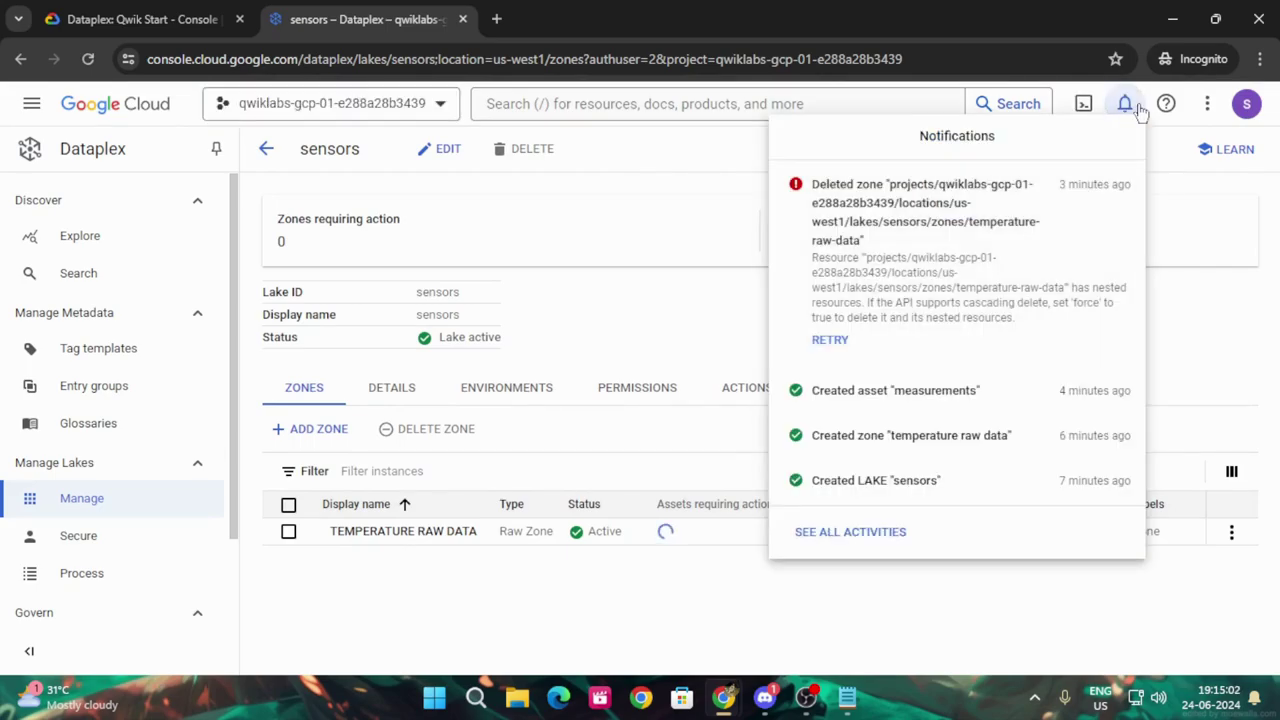
click(418, 288)
Reread the lab's detach instructions and delete the measurements asset from the temperature raw data zone.
key(ctrl+Page_Up)
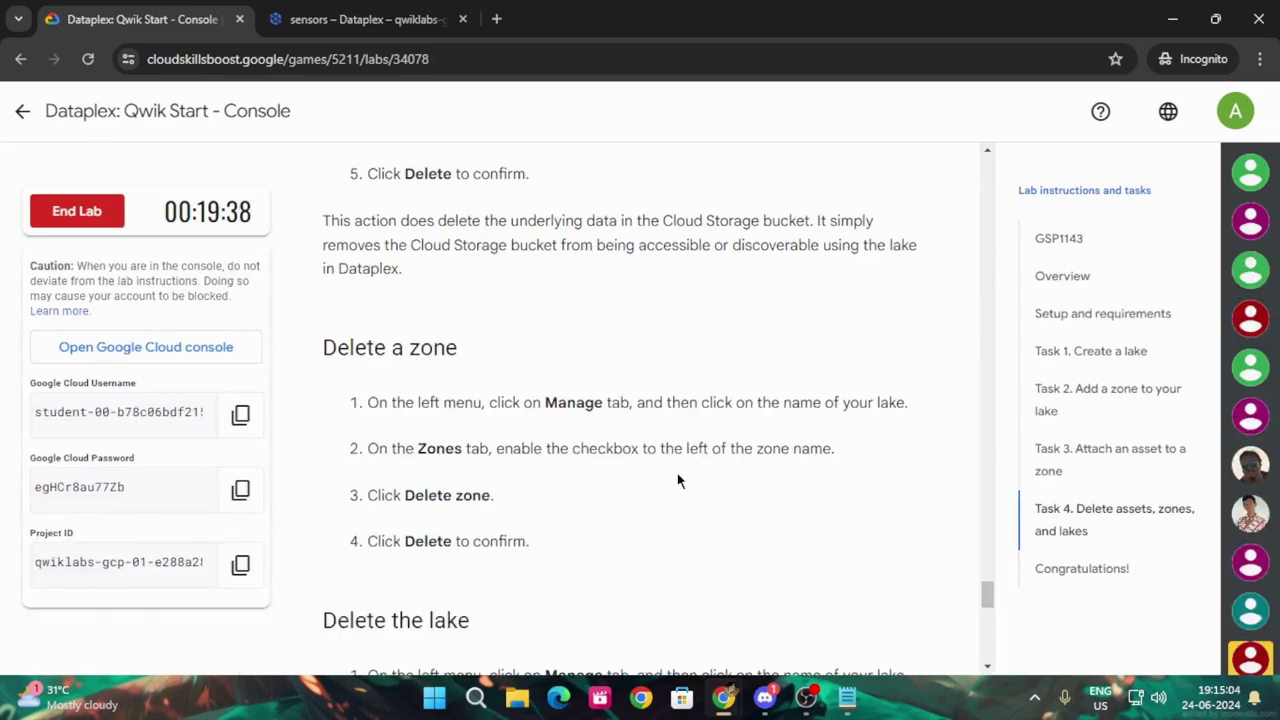
scroll(677, 481, up, 4)
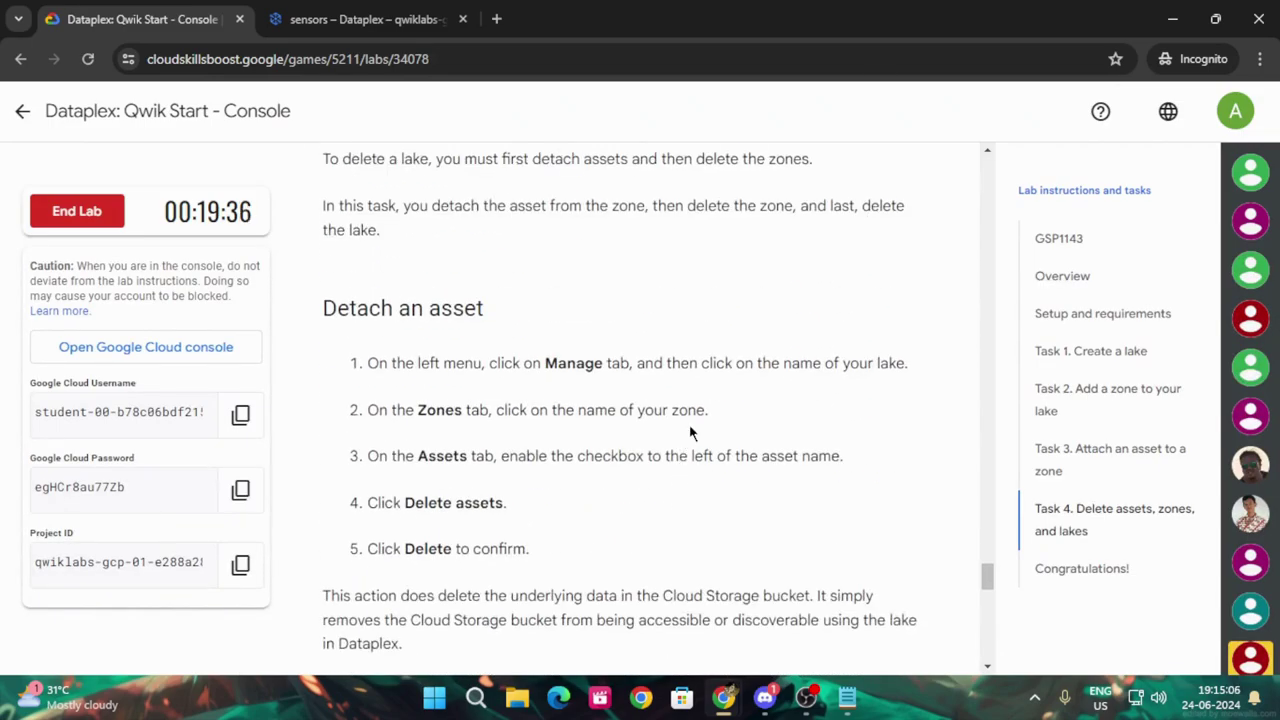
scroll(690, 435, up, 3)
scroll(700, 436, down, 8)
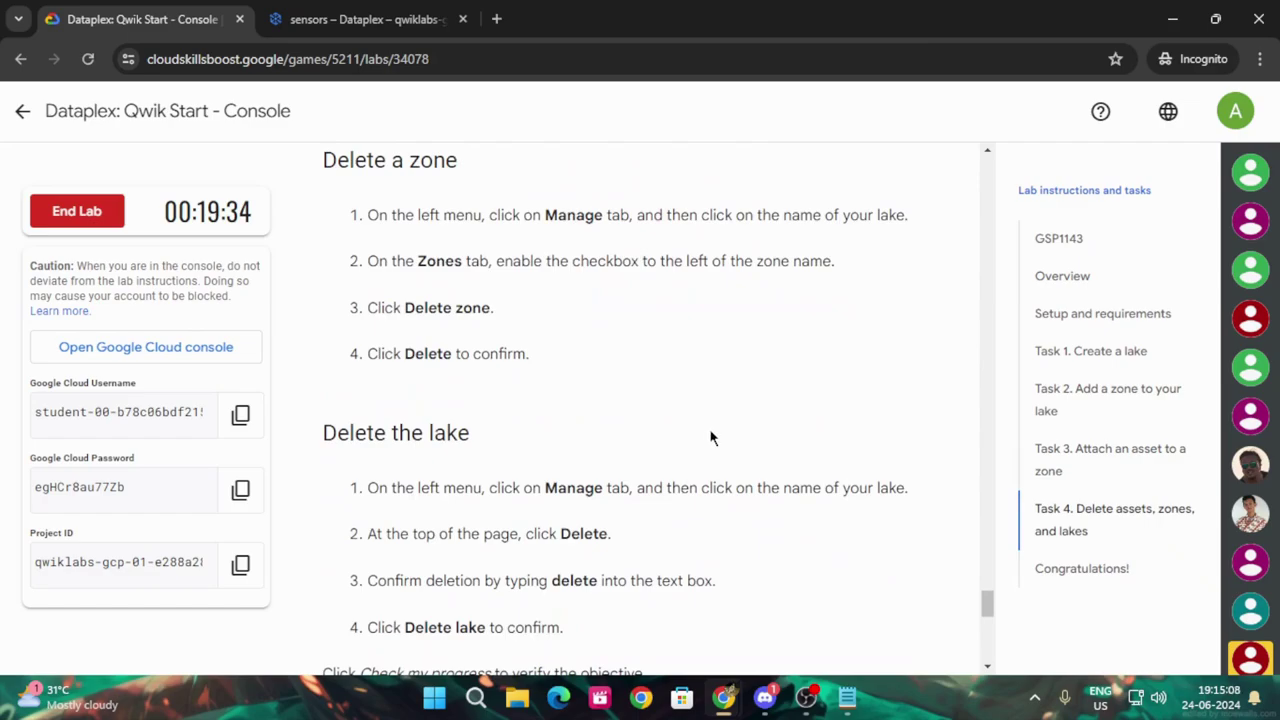
click(326, 12)
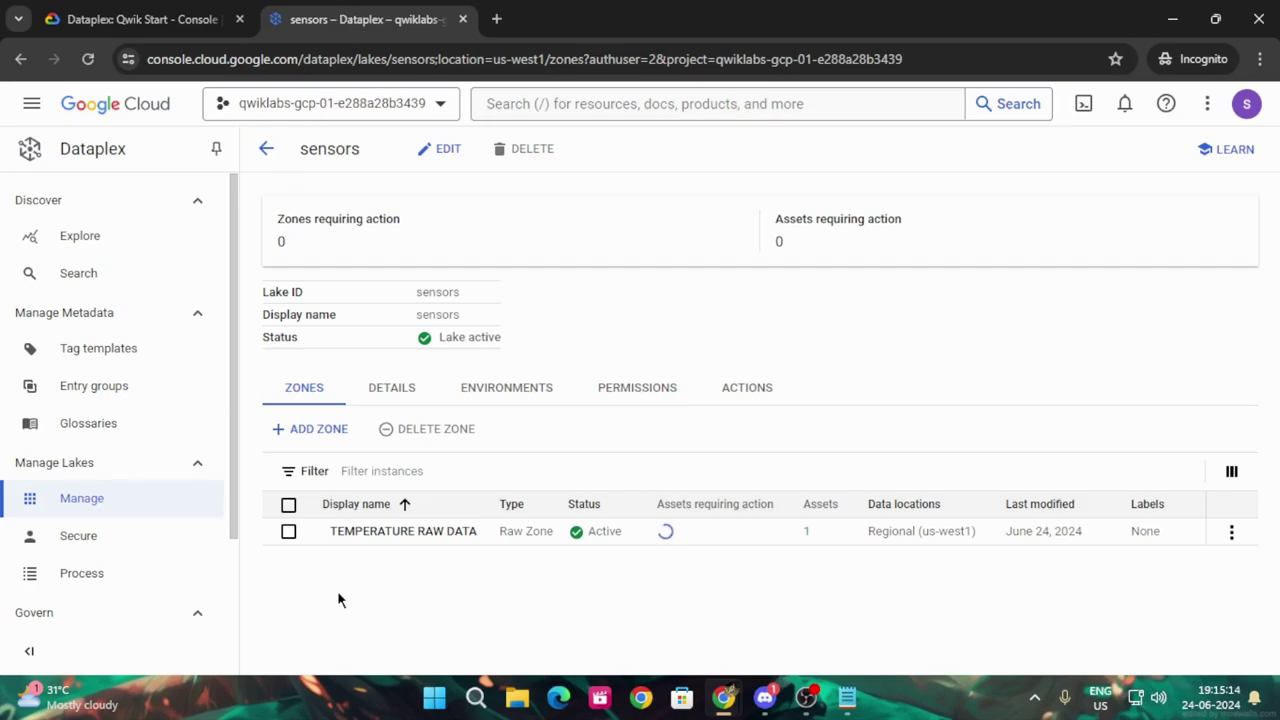
click(377, 533)
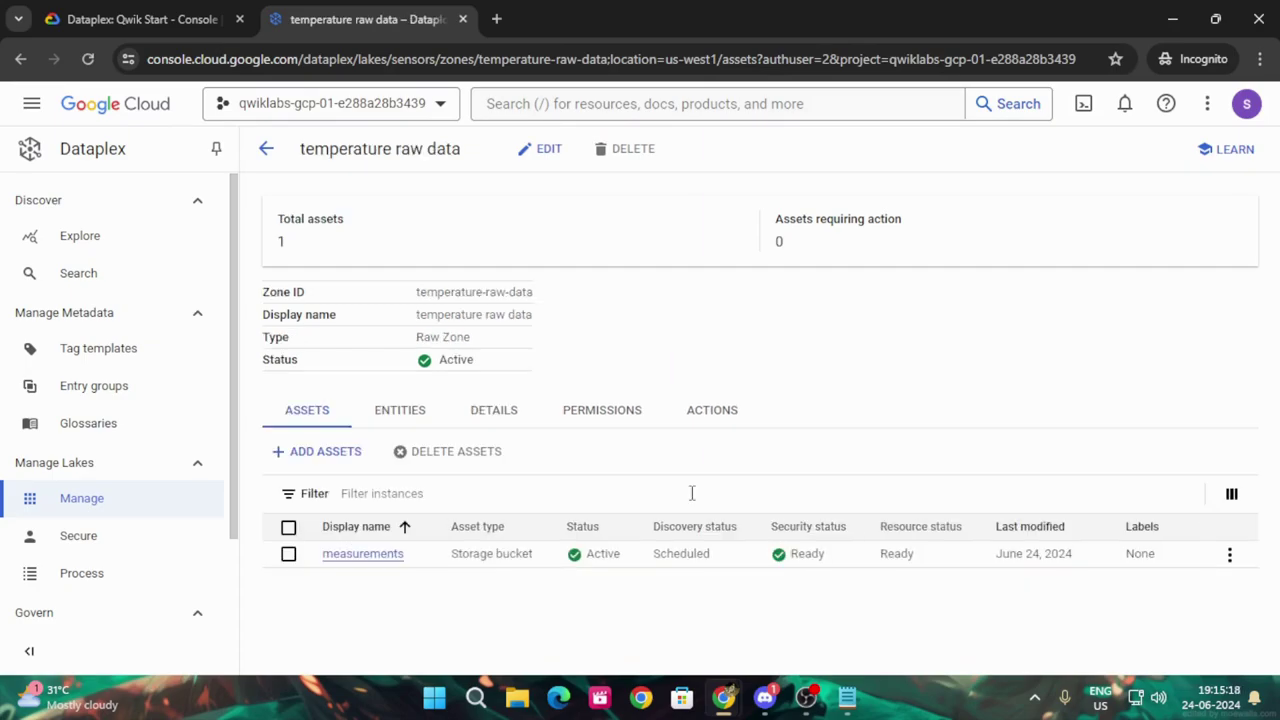
click(385, 556)
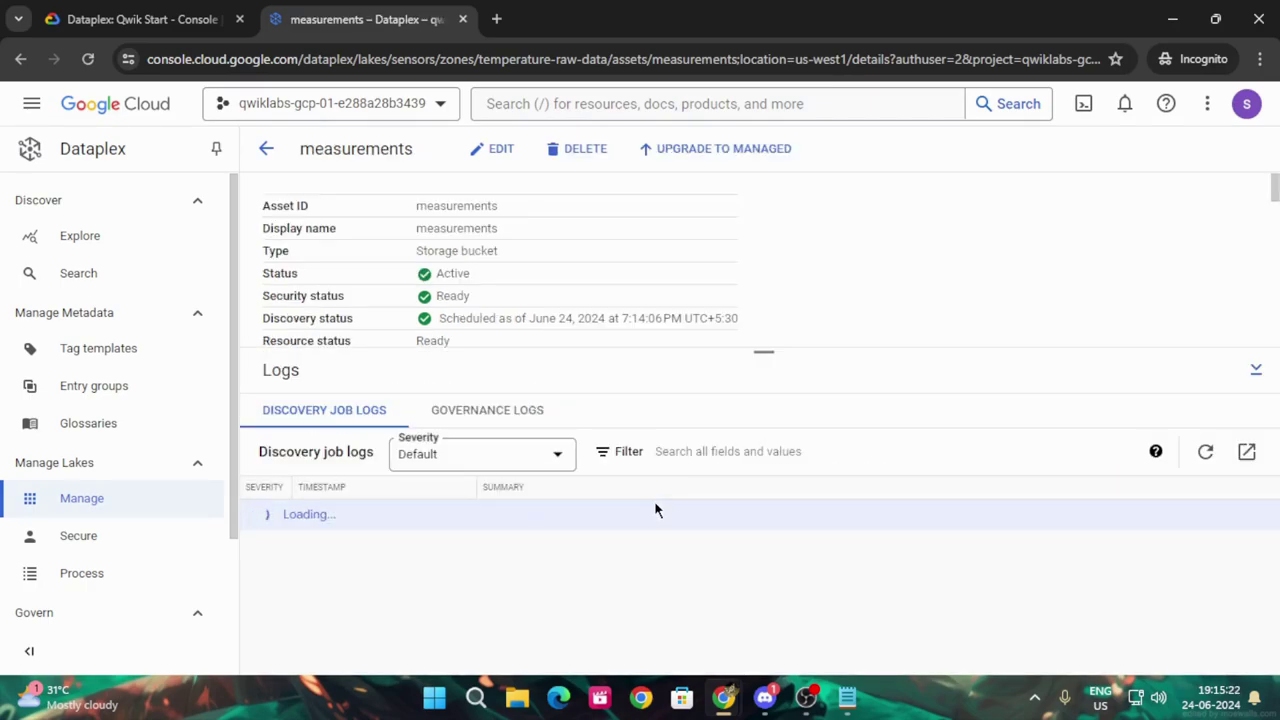
click(600, 155)
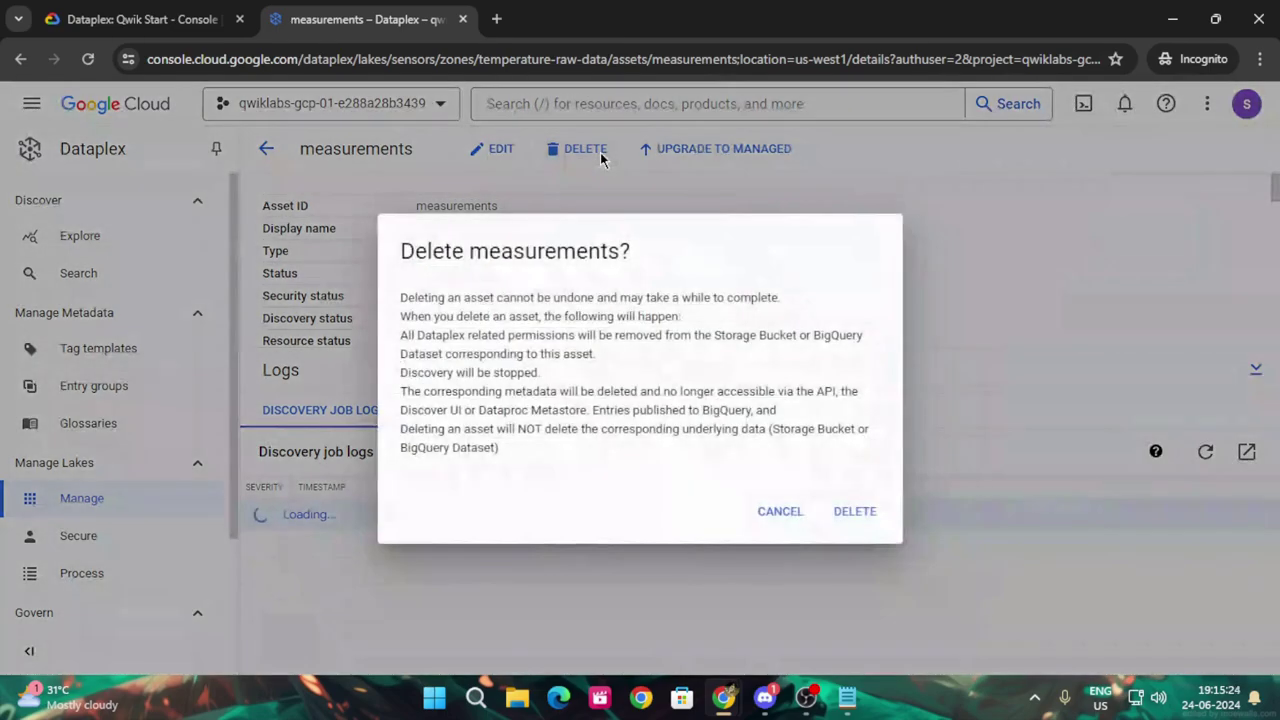
click(855, 512)
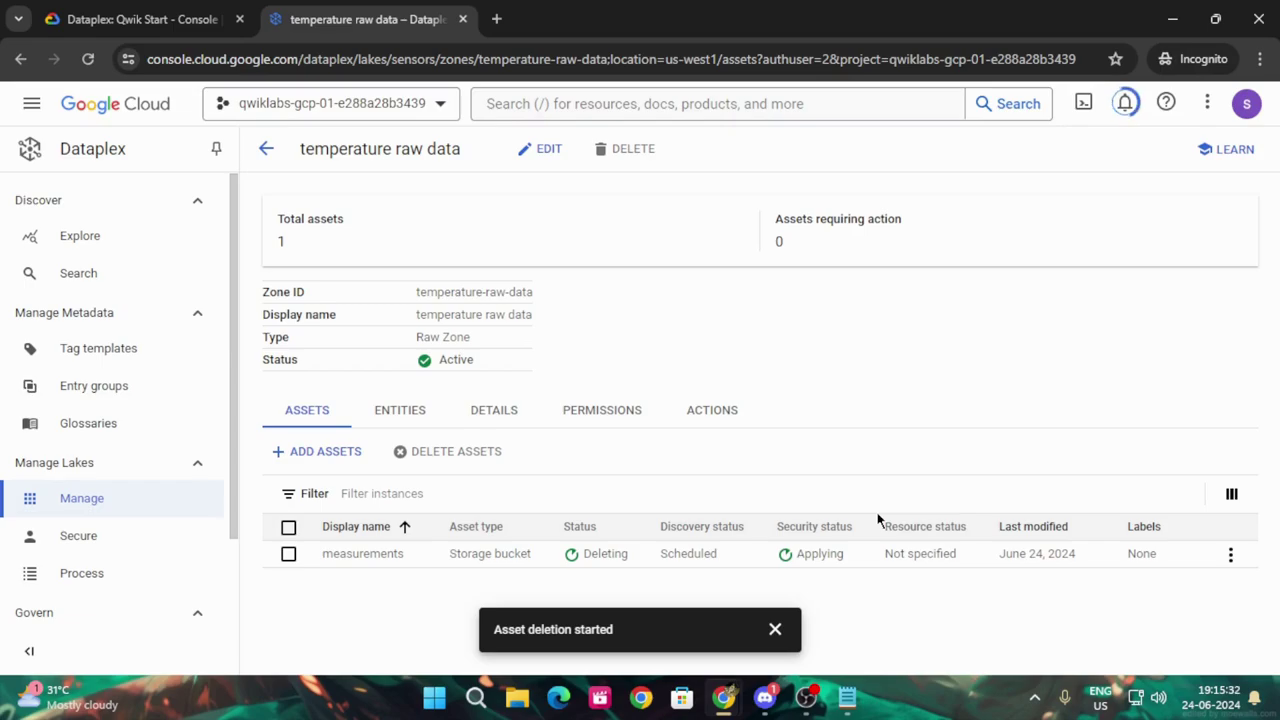
click(774, 629)
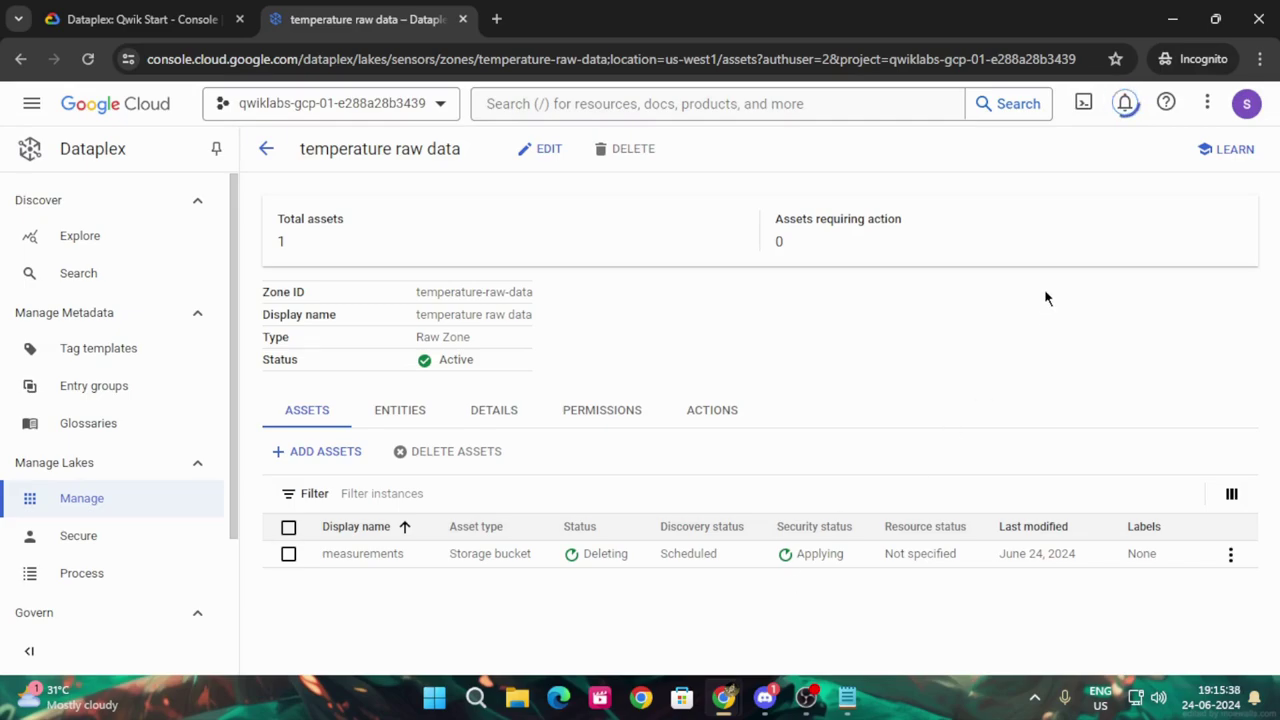
Check the measurements asset's deletion progress in the notifications and reload the zone page.
click(1125, 106)
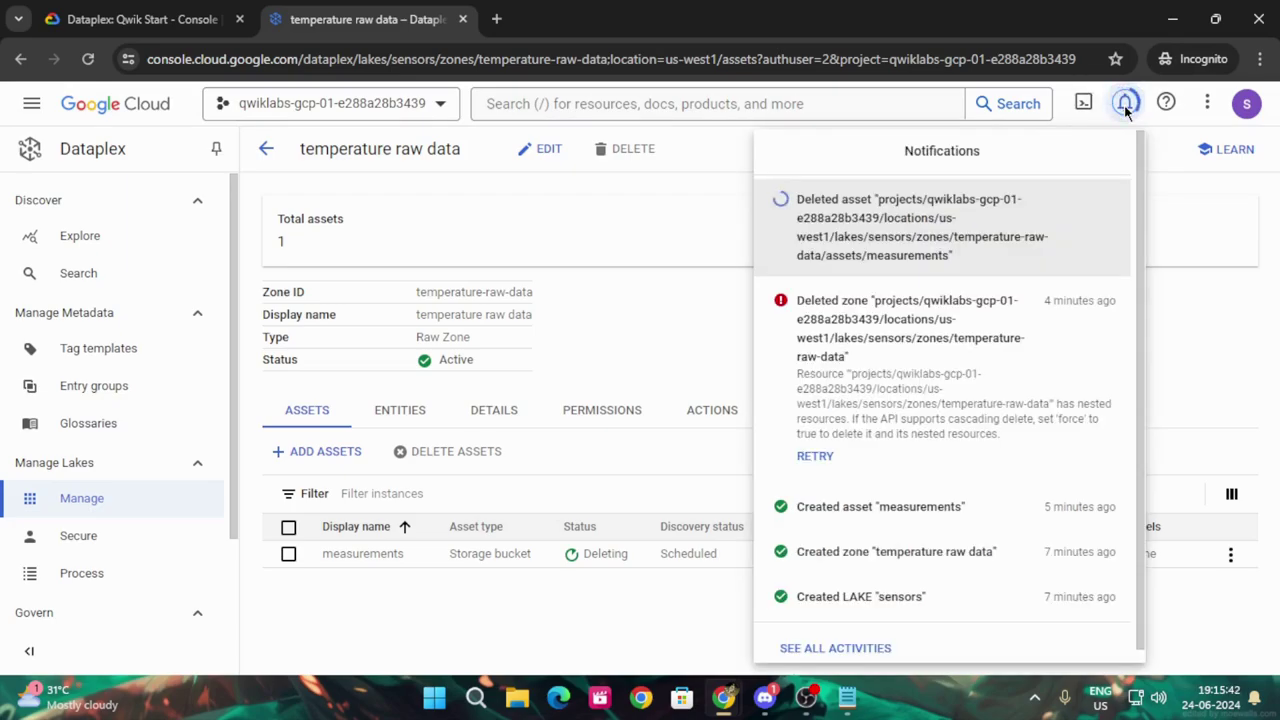
click(1125, 106)
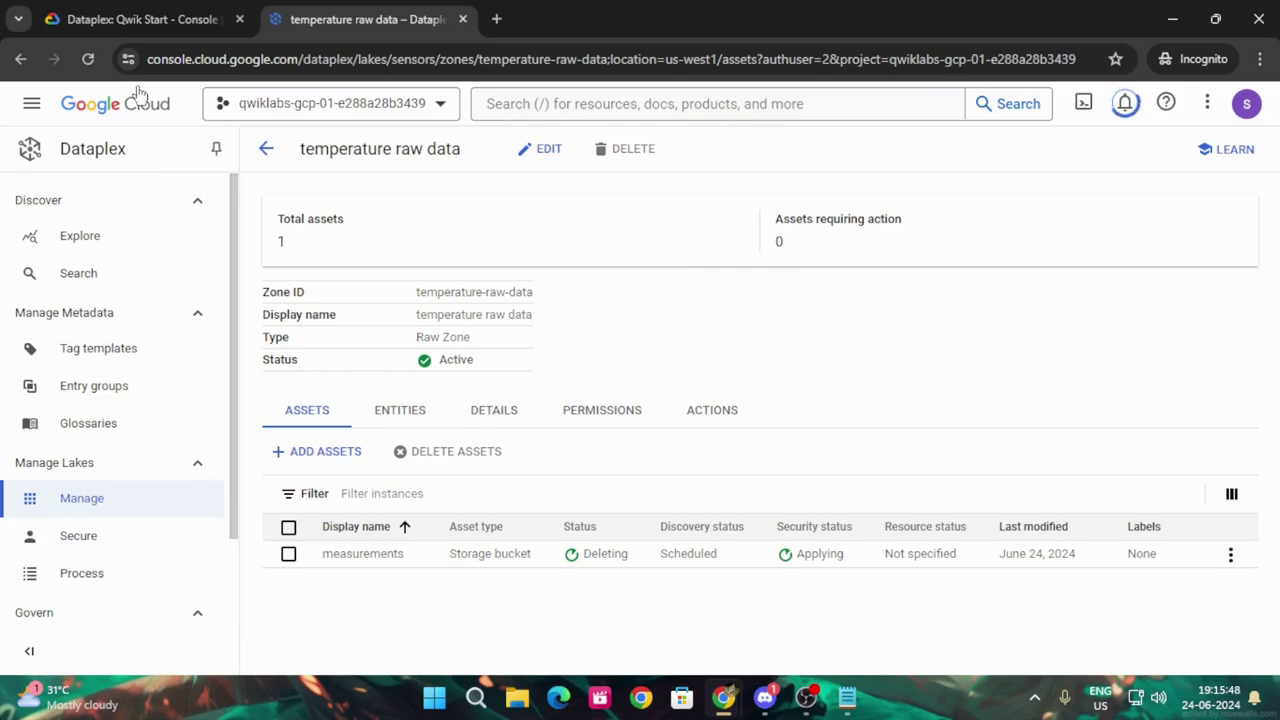
click(86, 60)
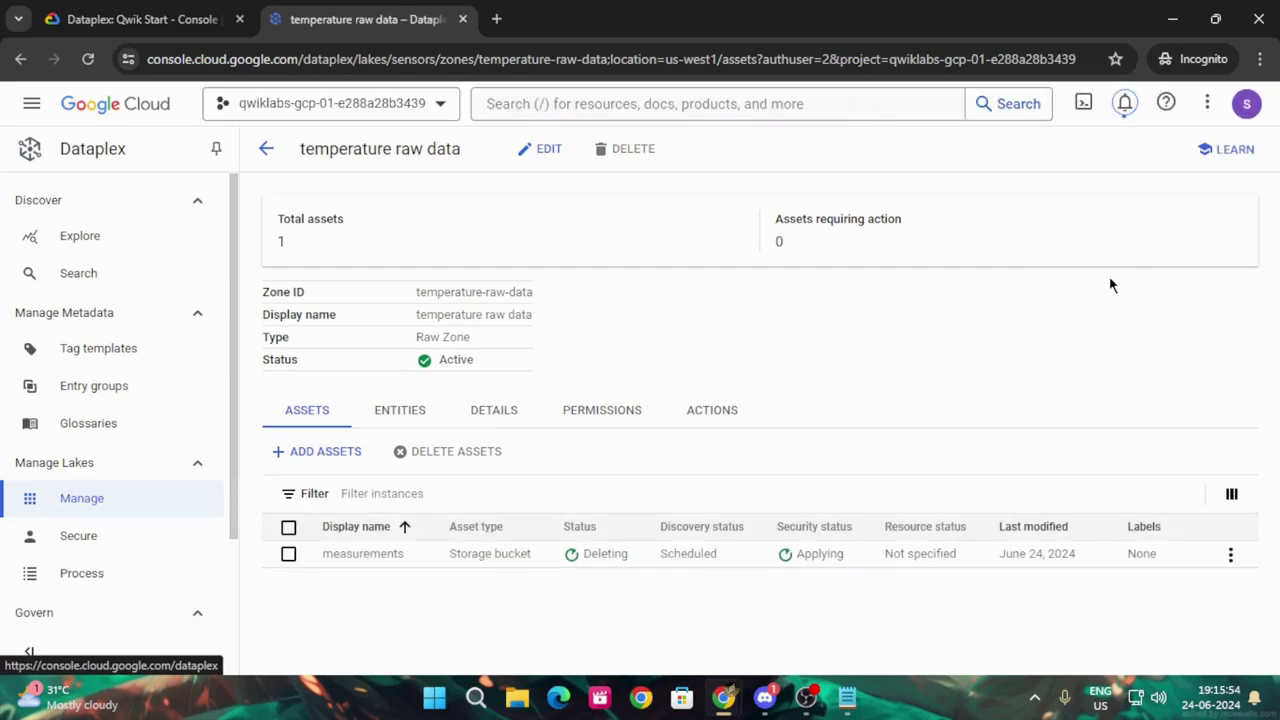
Check the notification on the measurements asset's deletion and review the lab's asset and zone deletion instructions.
click(1125, 104)
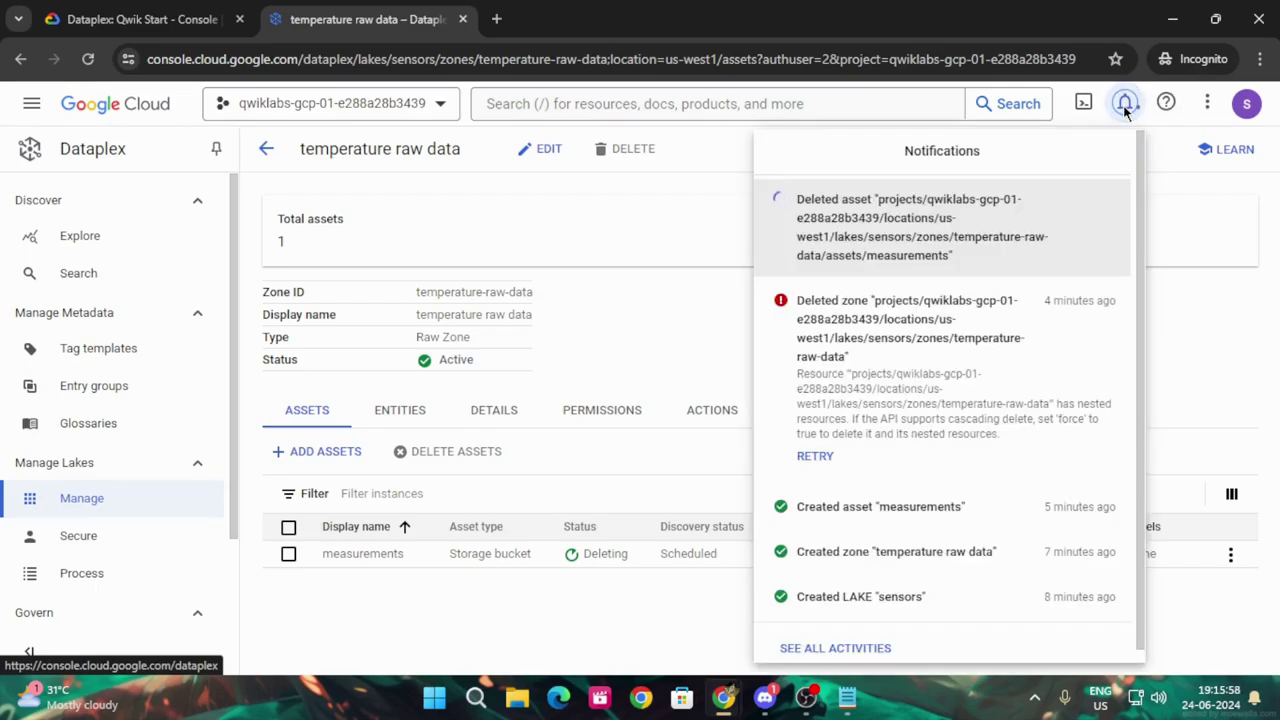
click(1206, 221)
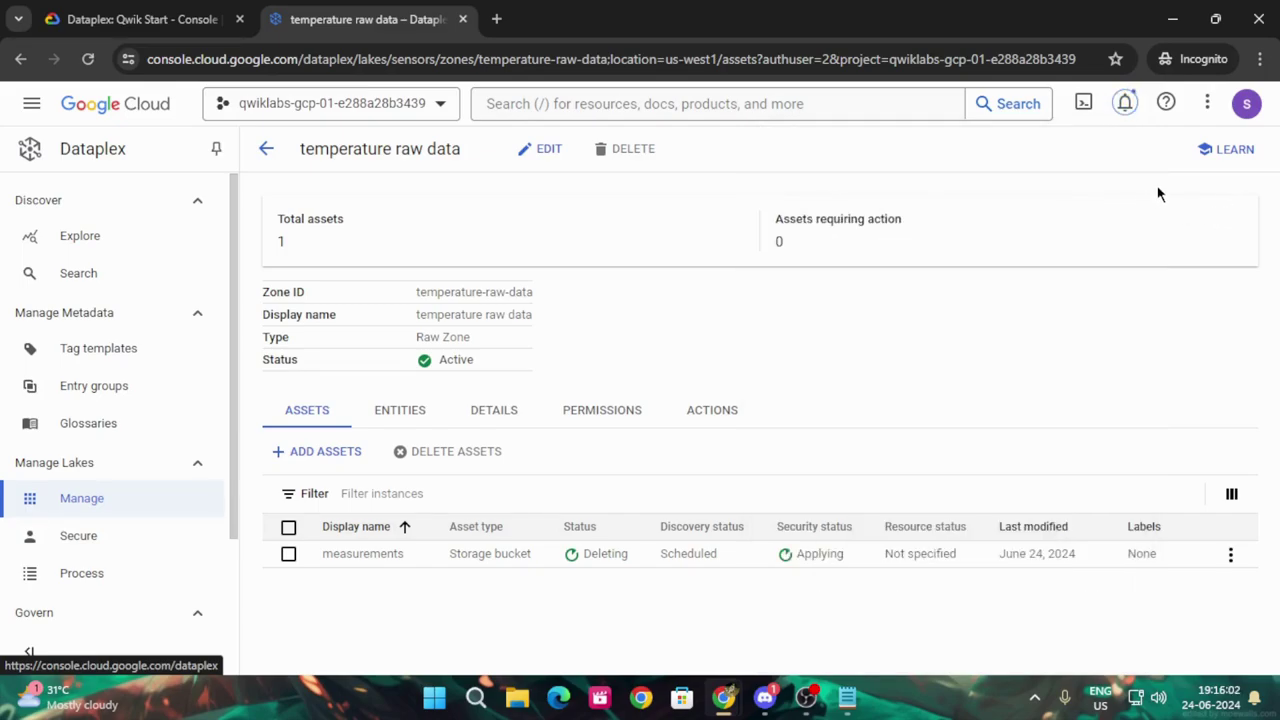
key(ctrl+1)
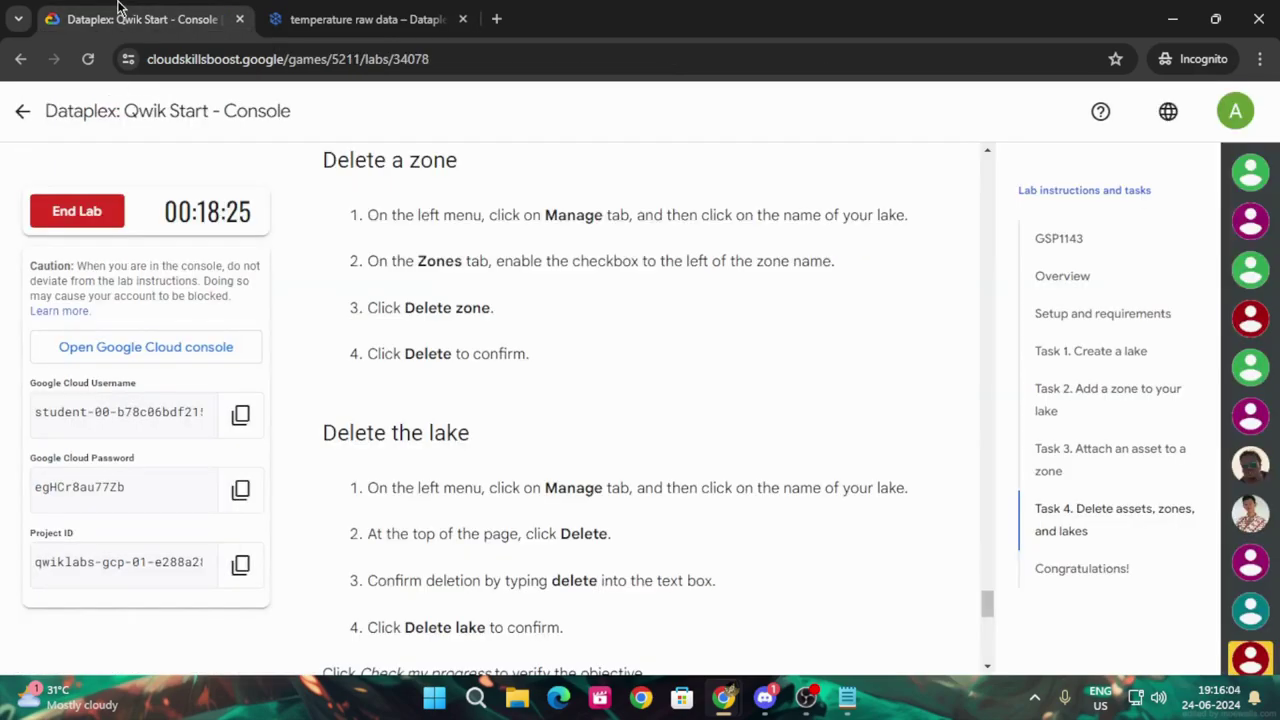
scroll(540, 235, up, 1)
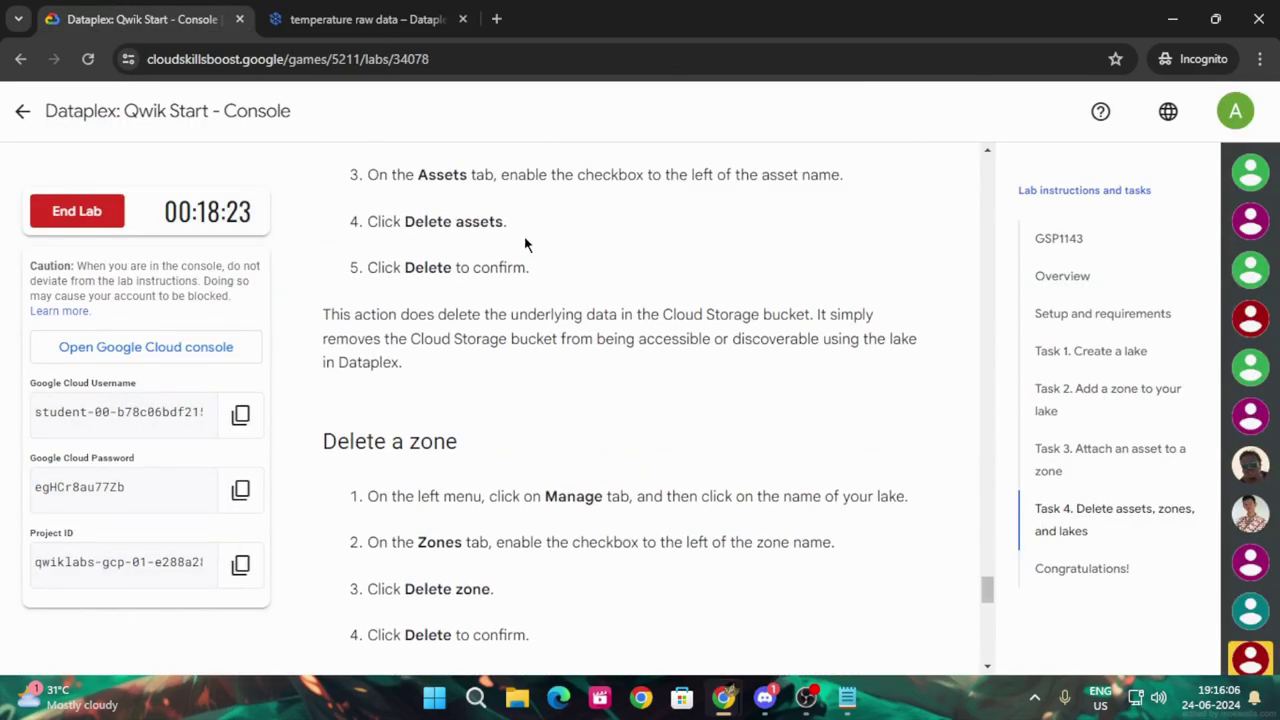
scroll(526, 243, down, 3)
key(ctrl+2)
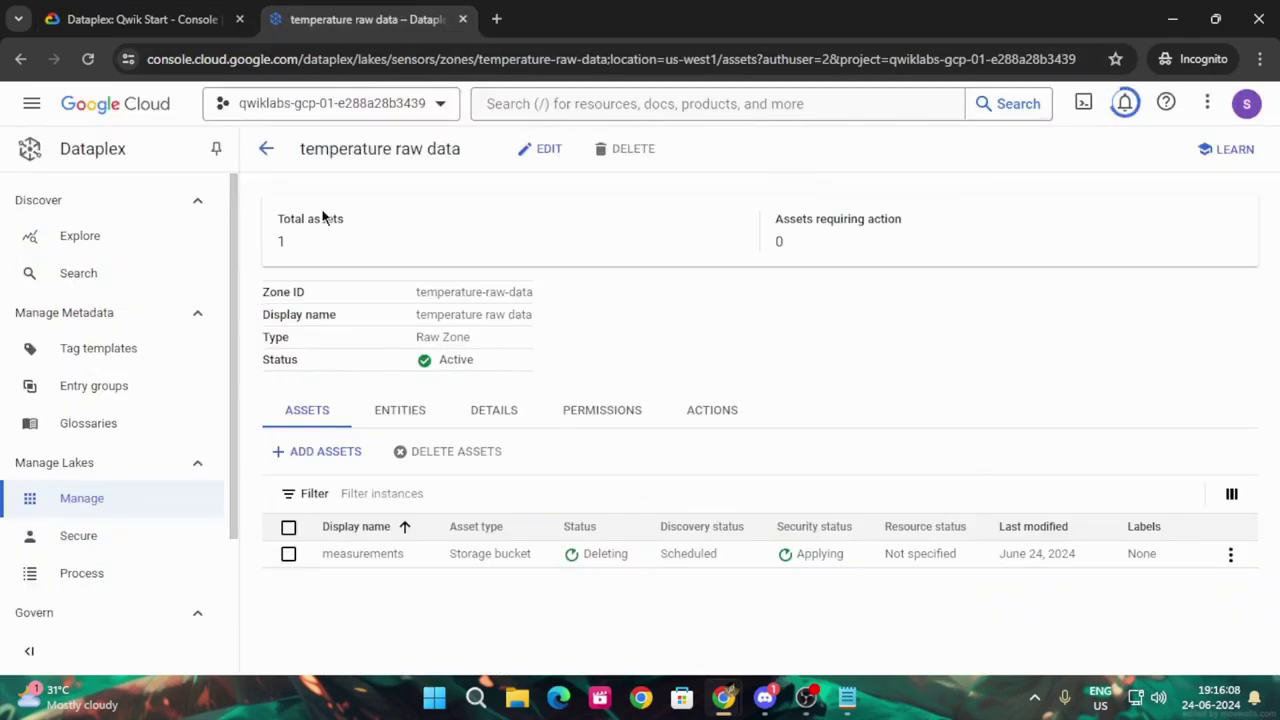
Reload the temperature raw data zone page and recheck the notification about the measurements asset's deletion.
key(F5)
click(1124, 103)
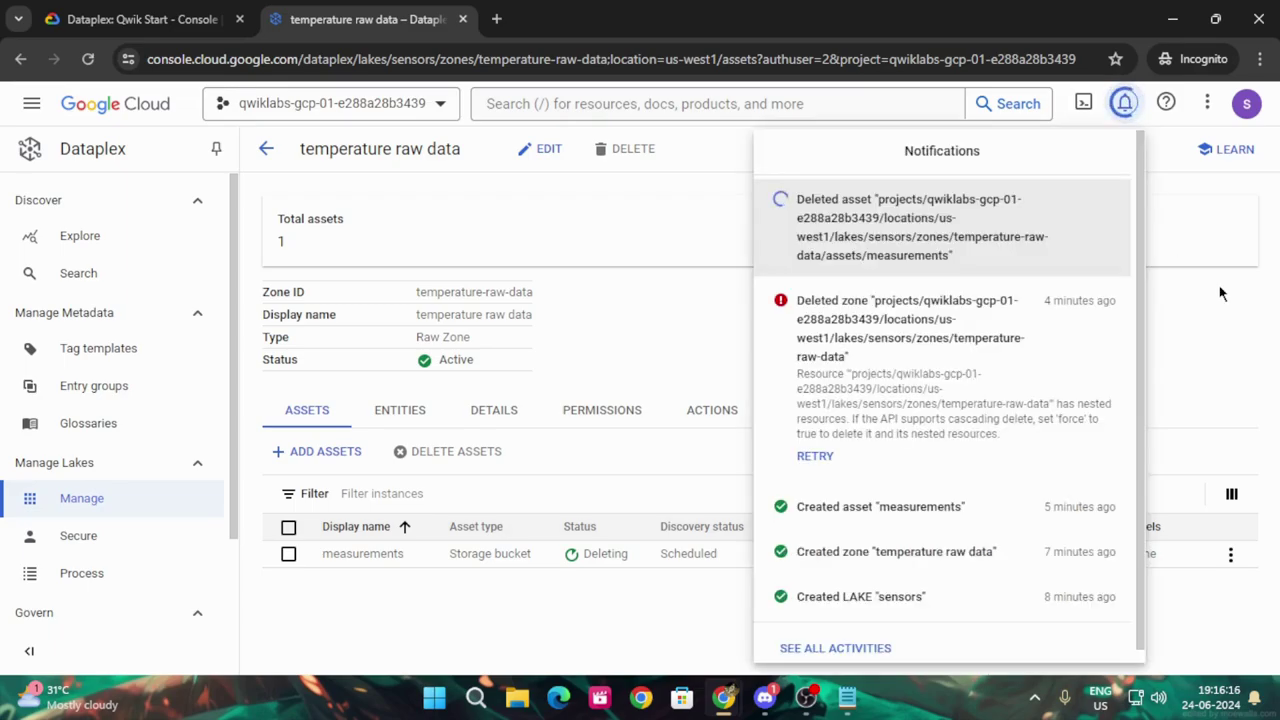
click(1208, 207)
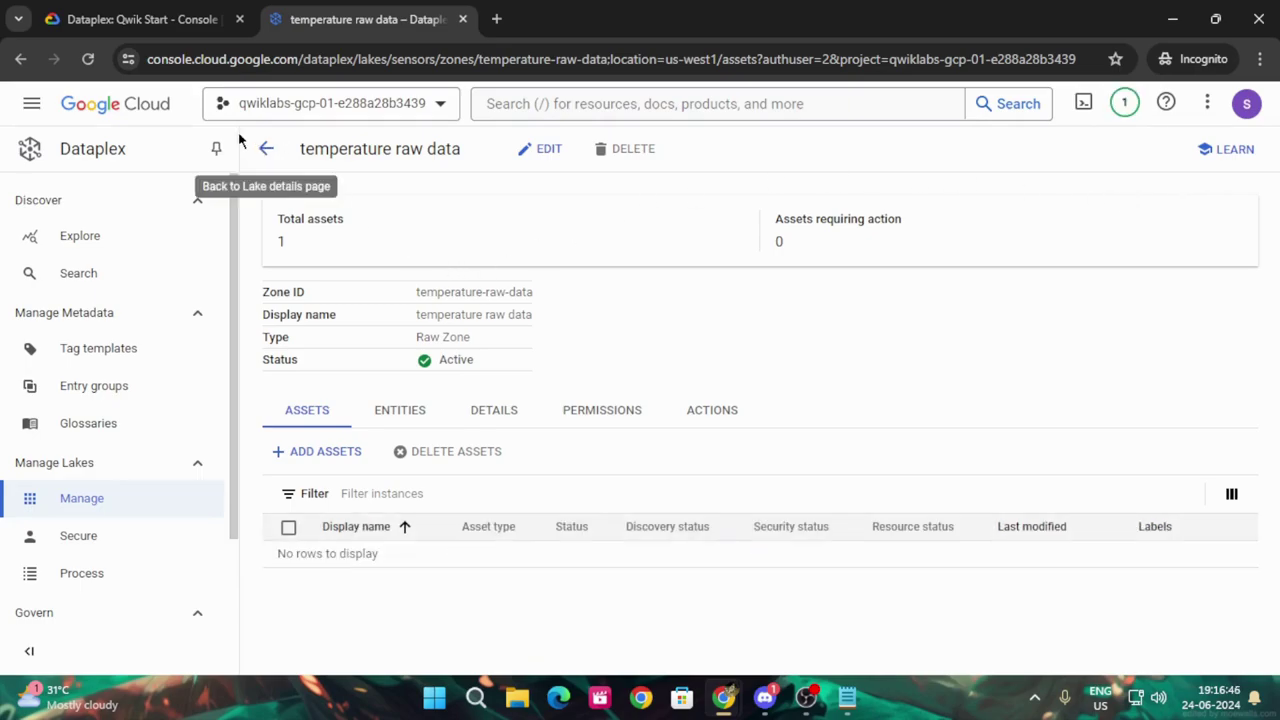
Return to the sensors lake and delete its temperature raw data zone, confirming the deletion.
click(263, 152)
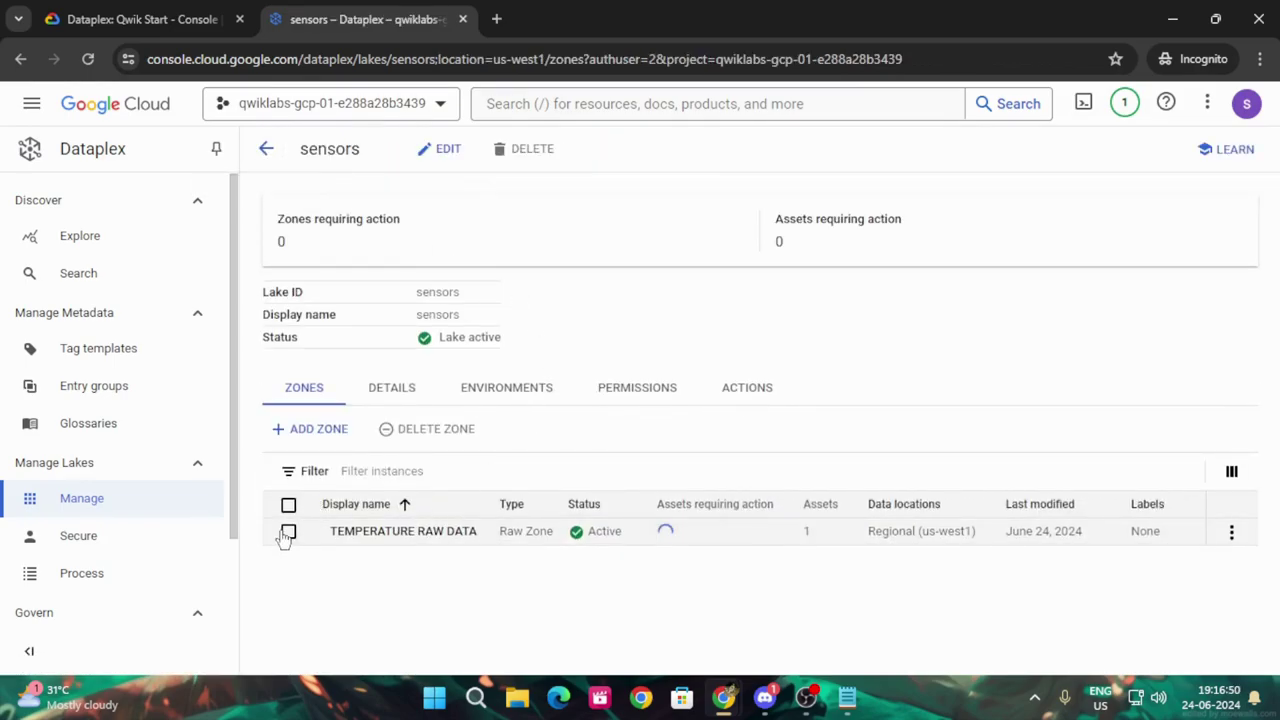
click(288, 534)
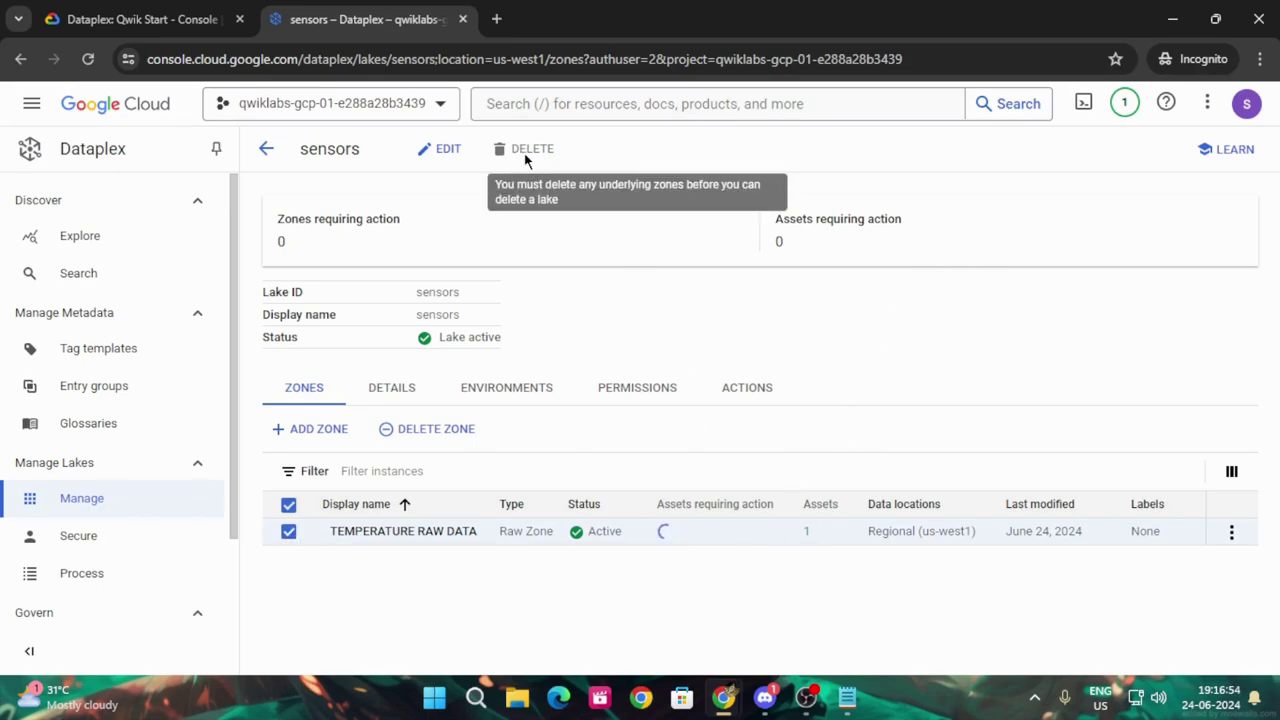
click(1231, 535)
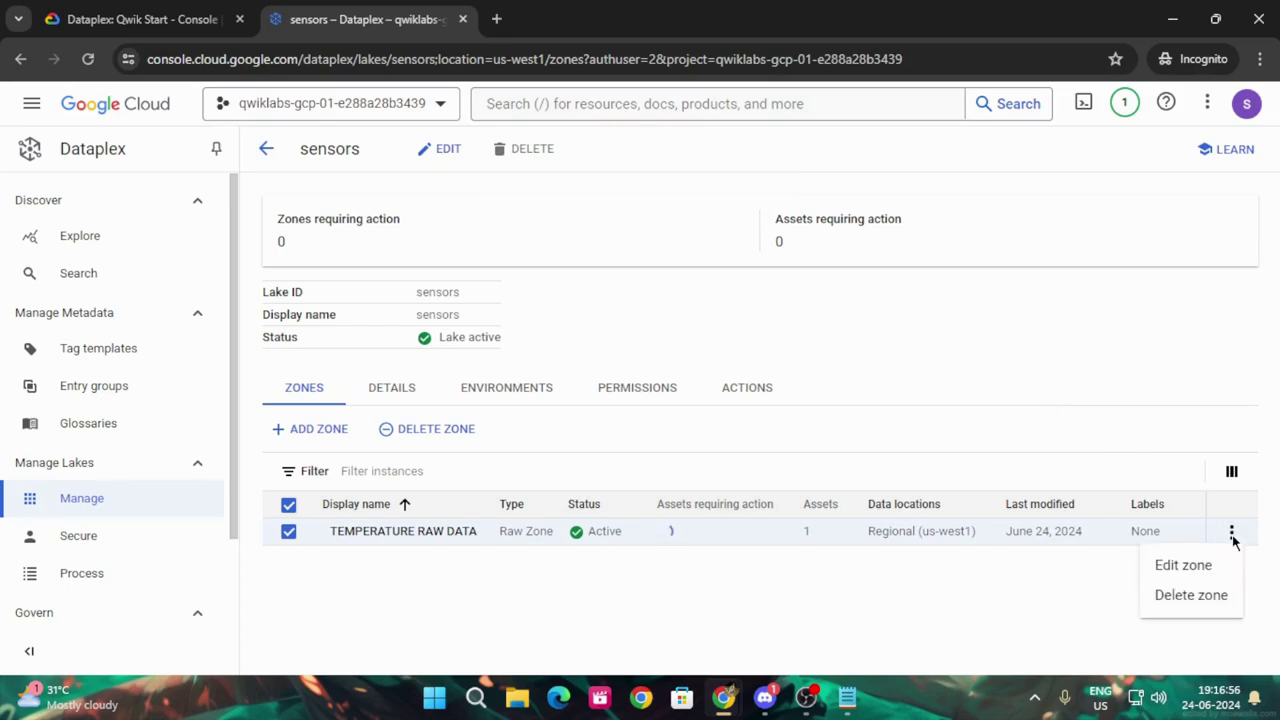
click(1202, 597)
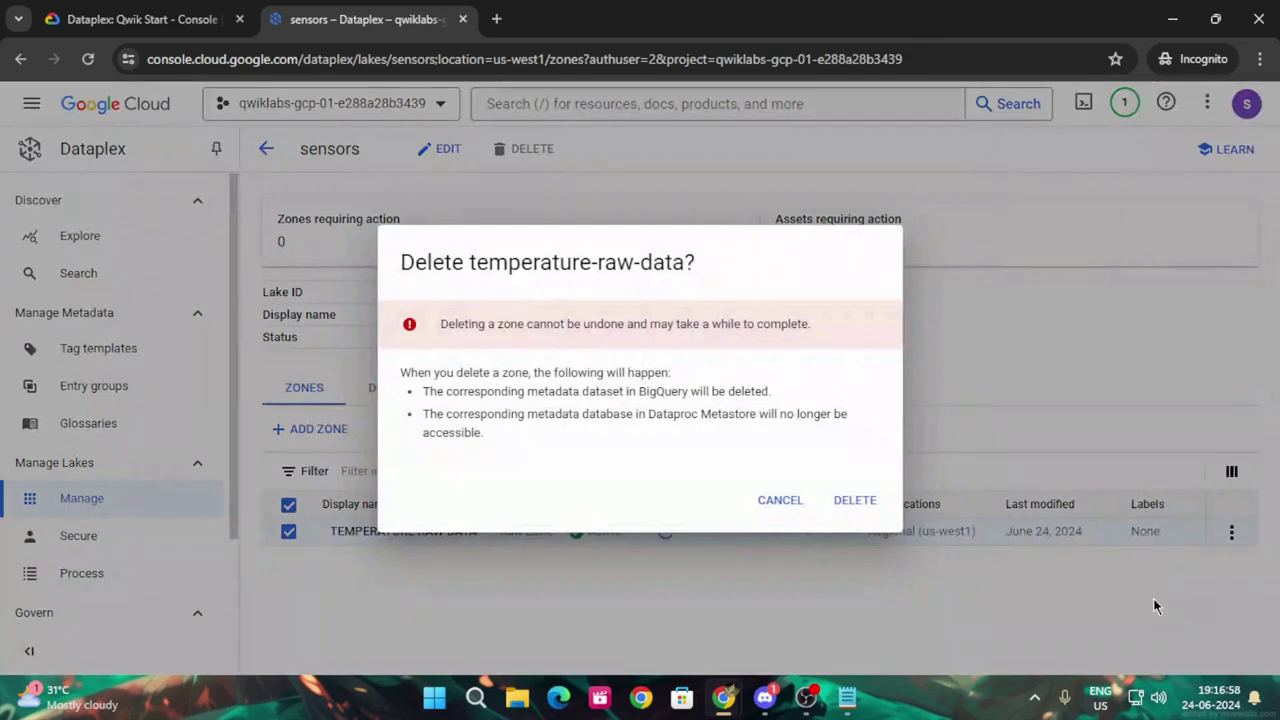
click(855, 500)
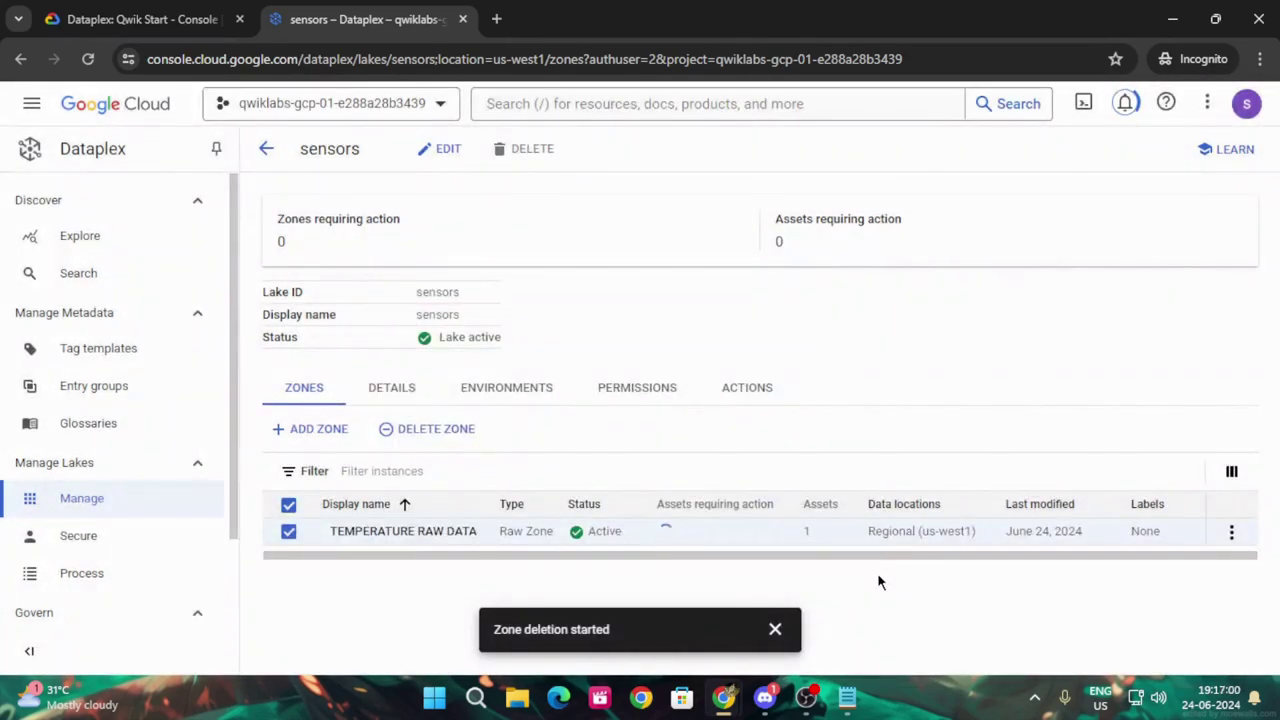
click(774, 630)
Read the lab's lake deletion instructions and delete the sensors lake, entering "delete" as the confirmation text.
click(140, 19)
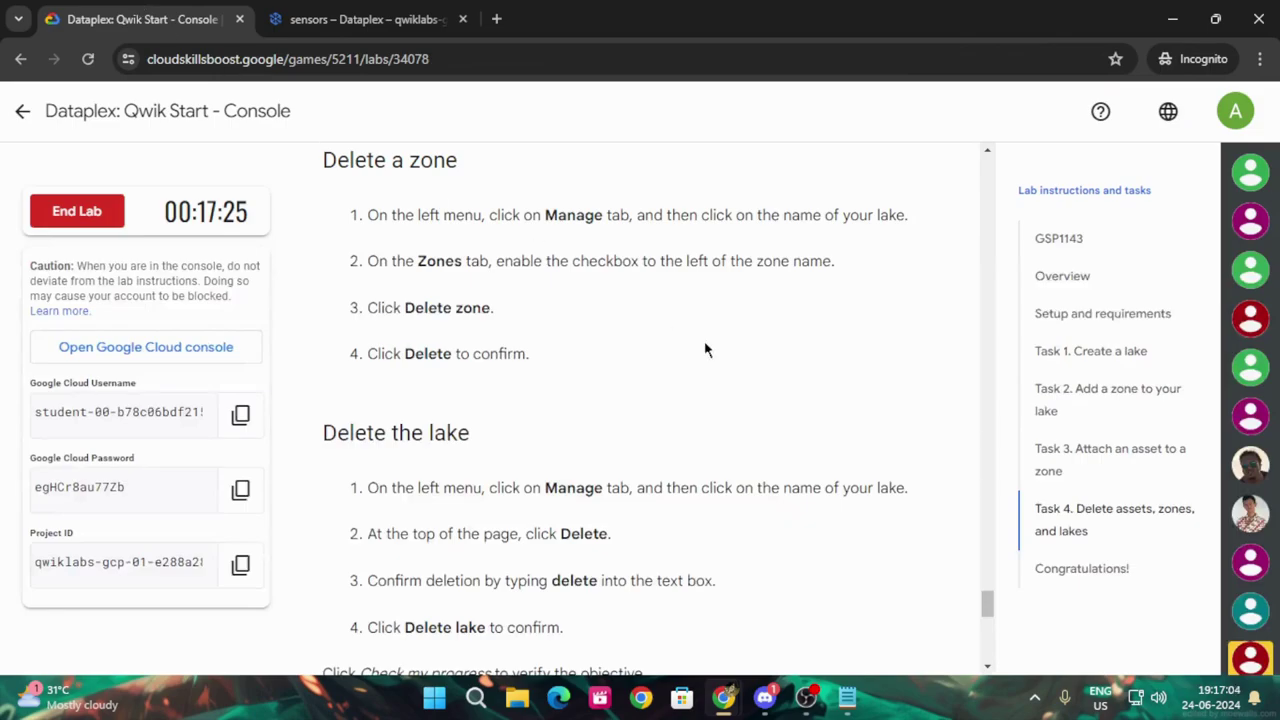
scroll(745, 520, down, 3)
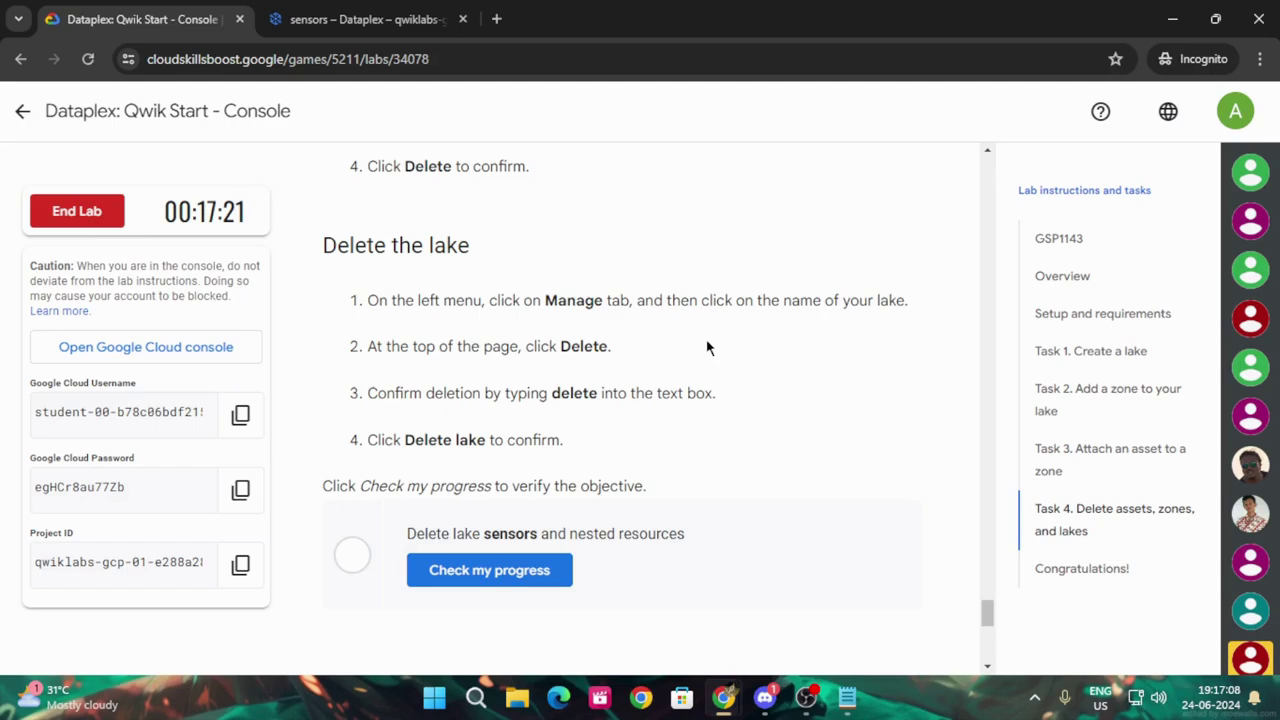
click(330, 19)
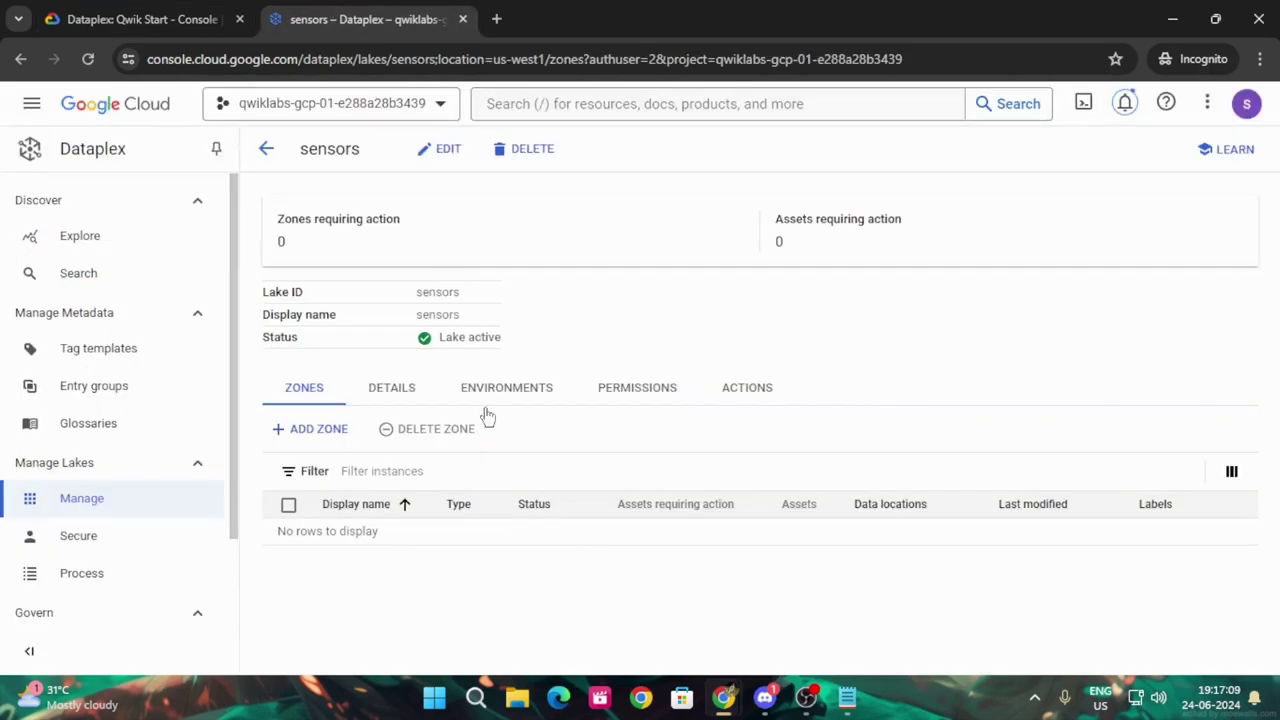
click(267, 151)
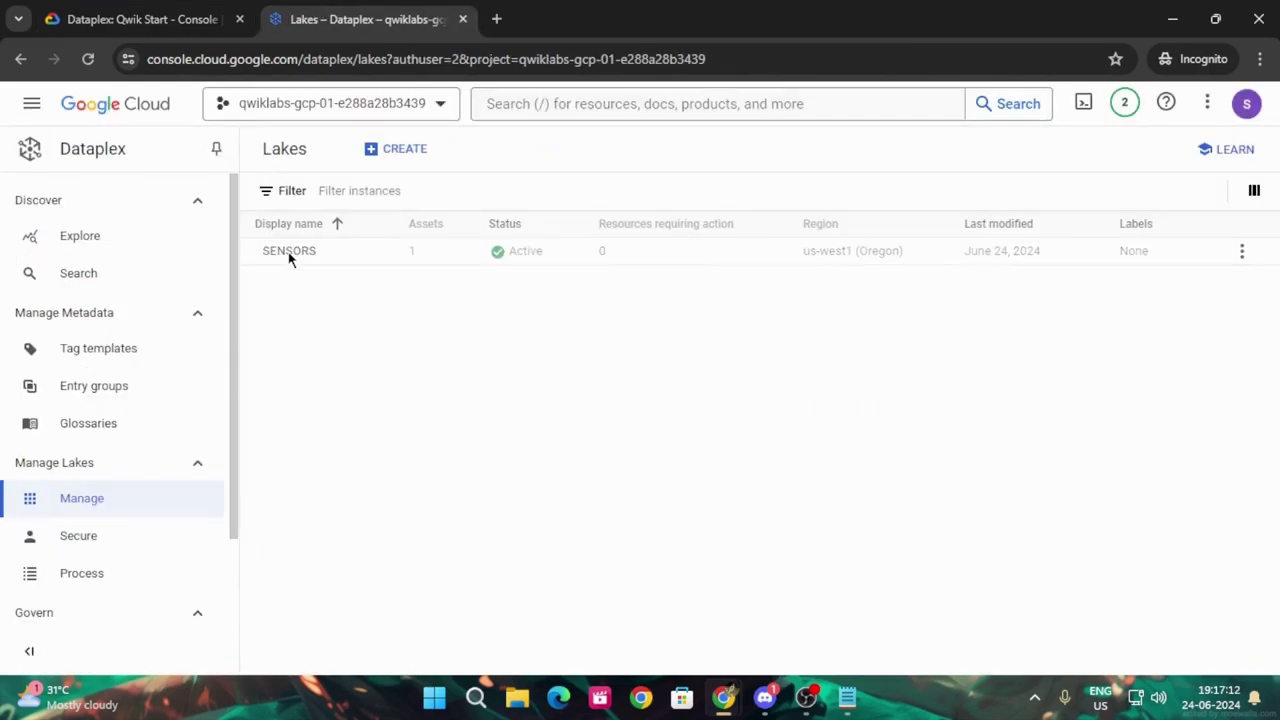
click(289, 252)
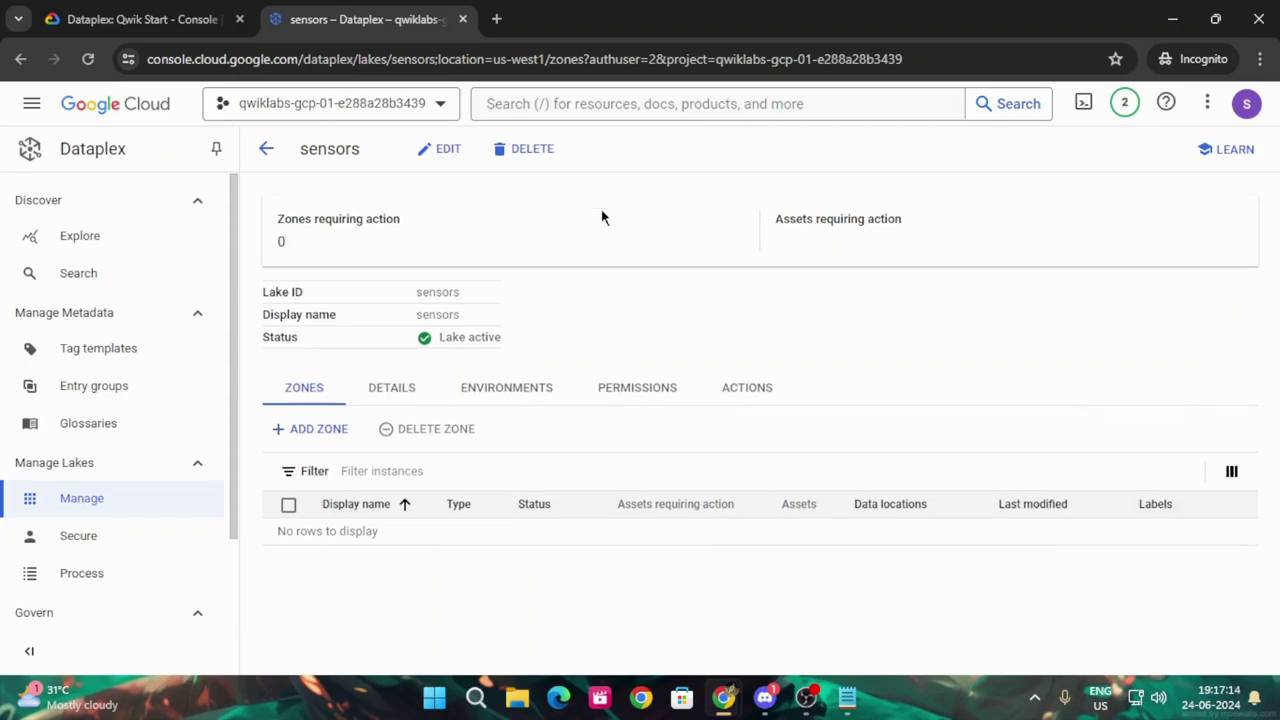
click(545, 150)
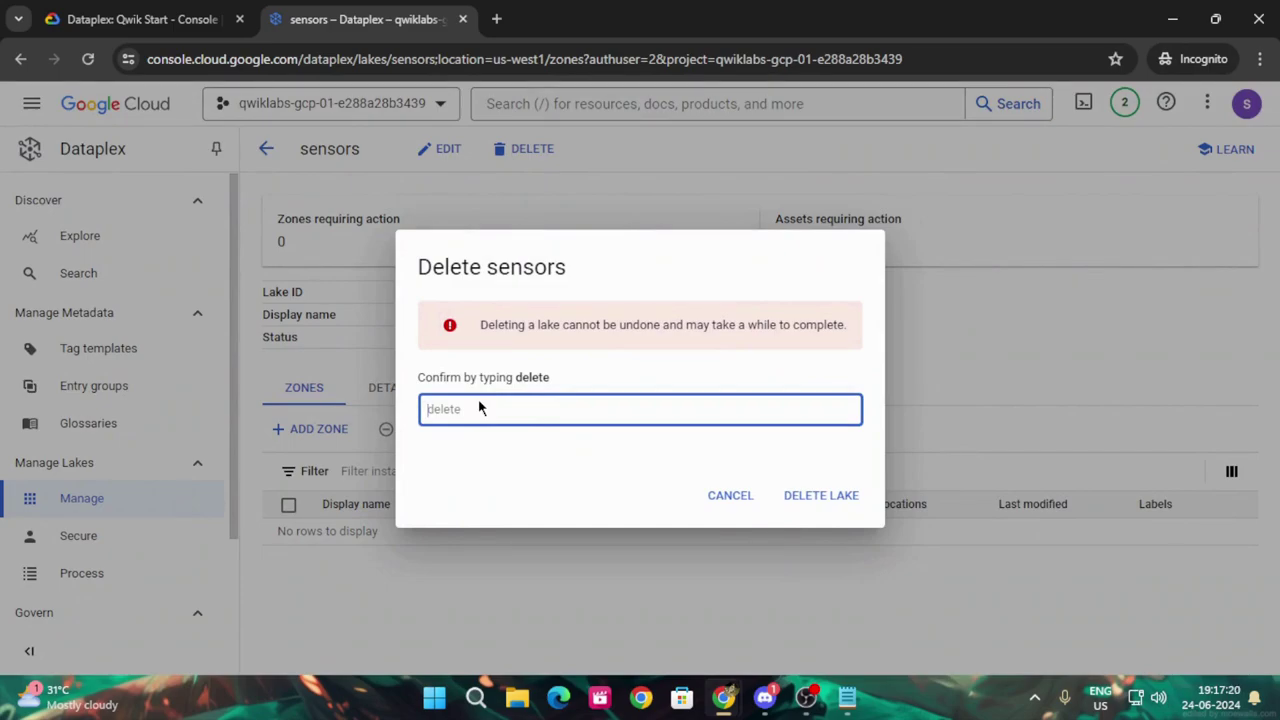
text(delete)
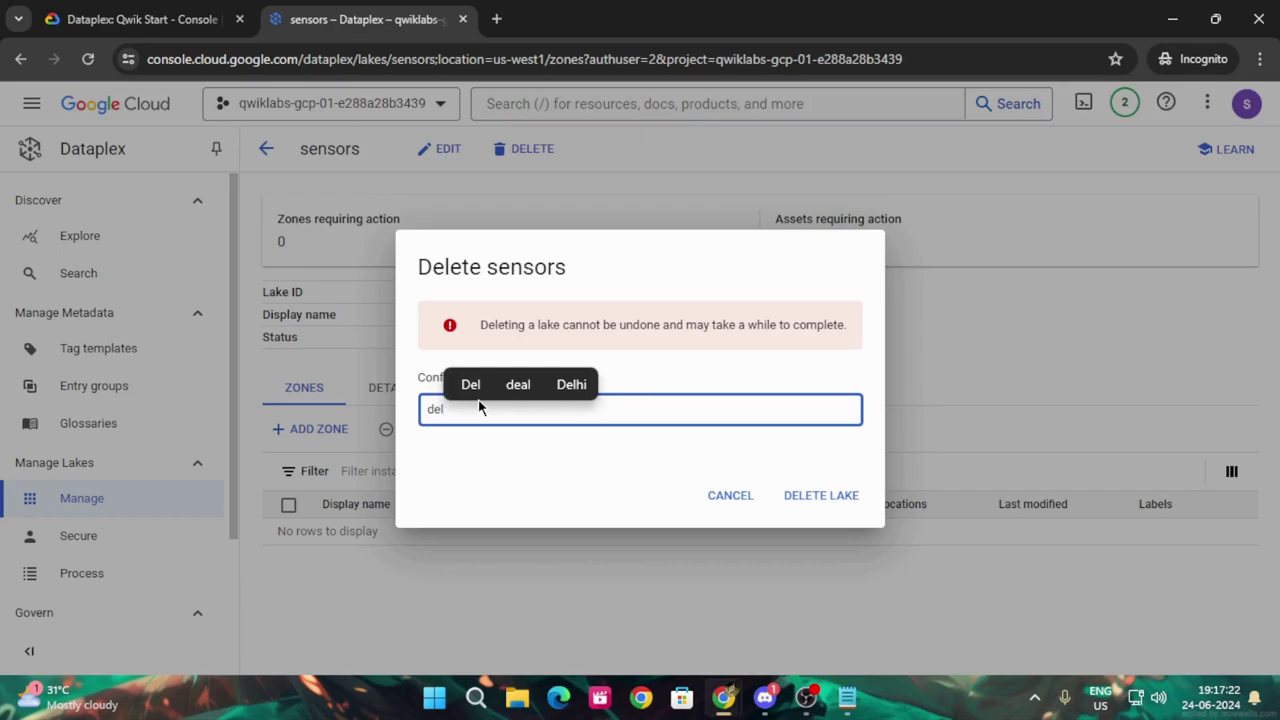
click(803, 494)
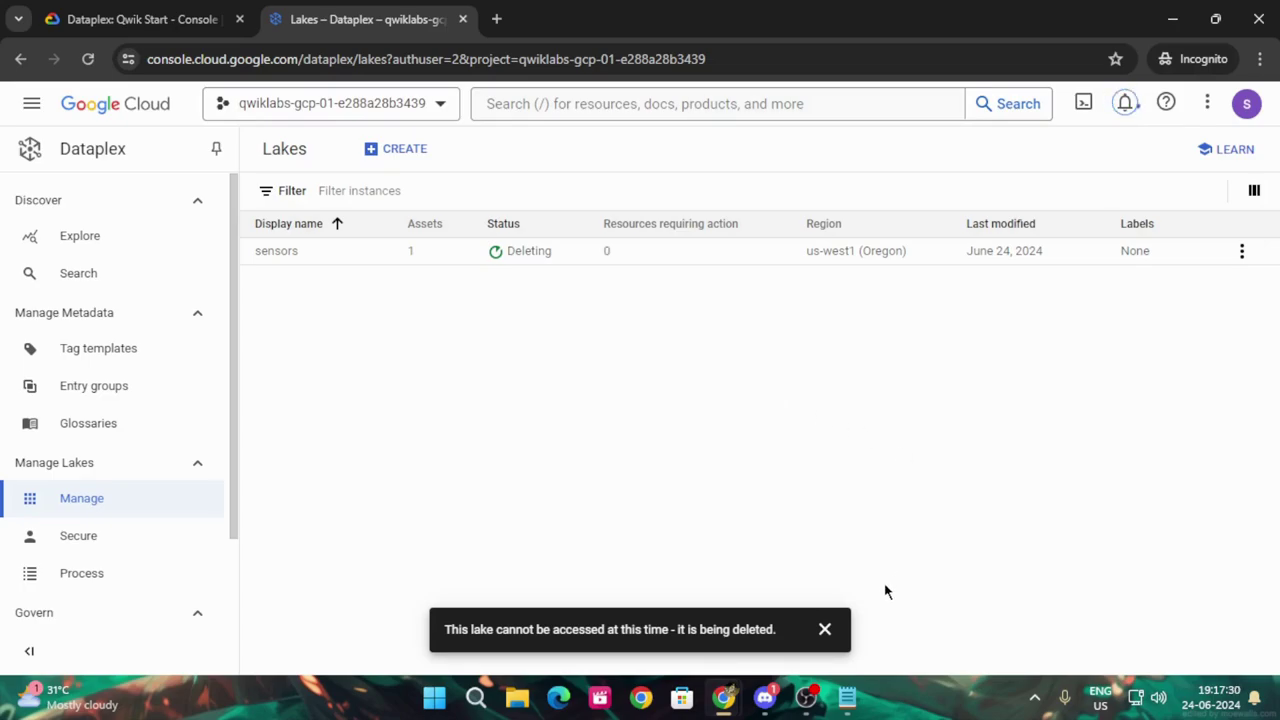
Return to the lab page and check progress on the "Delete lake sensors and nested resources" objective.
click(140, 19)
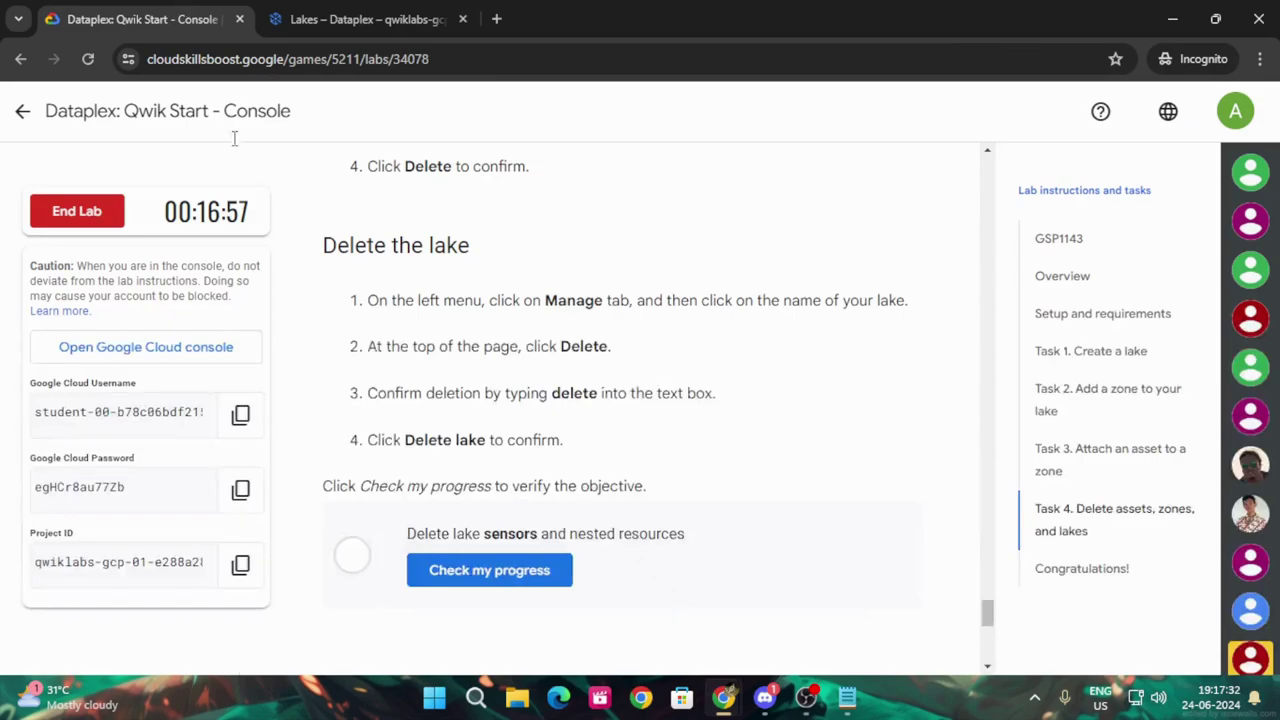
scroll(423, 451, down, 3)
click(429, 400)
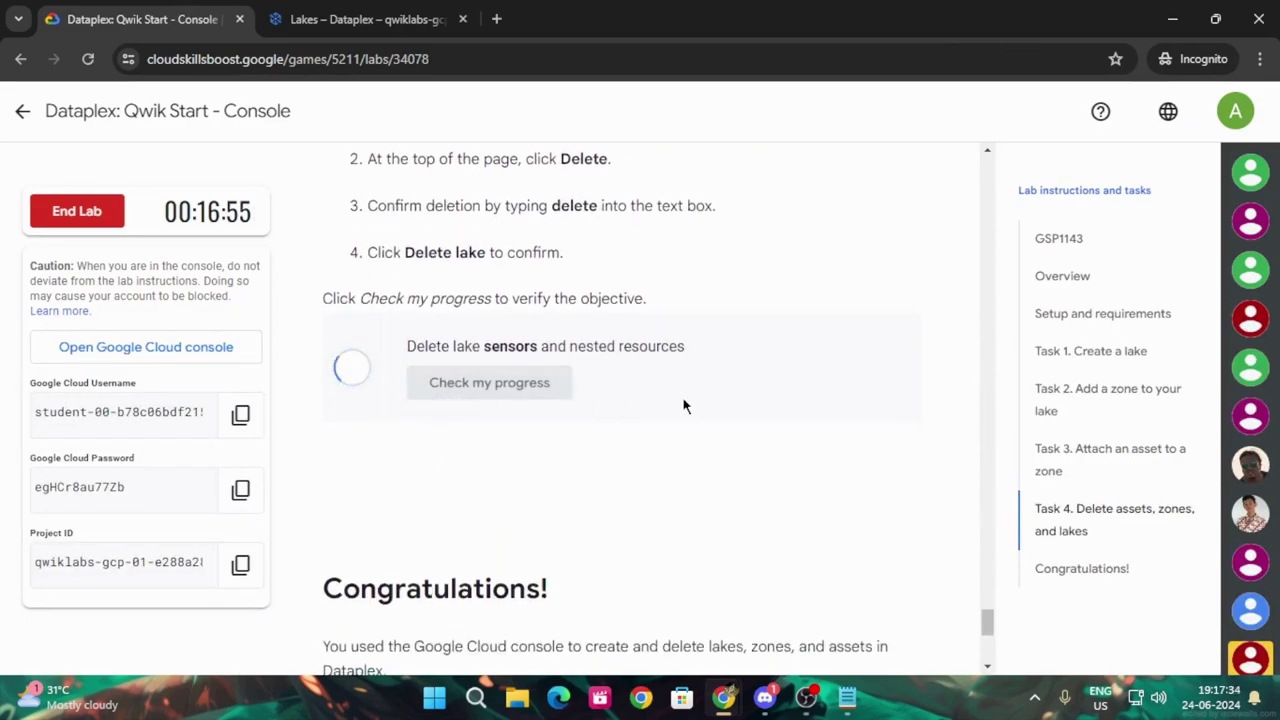
click(555, 384)
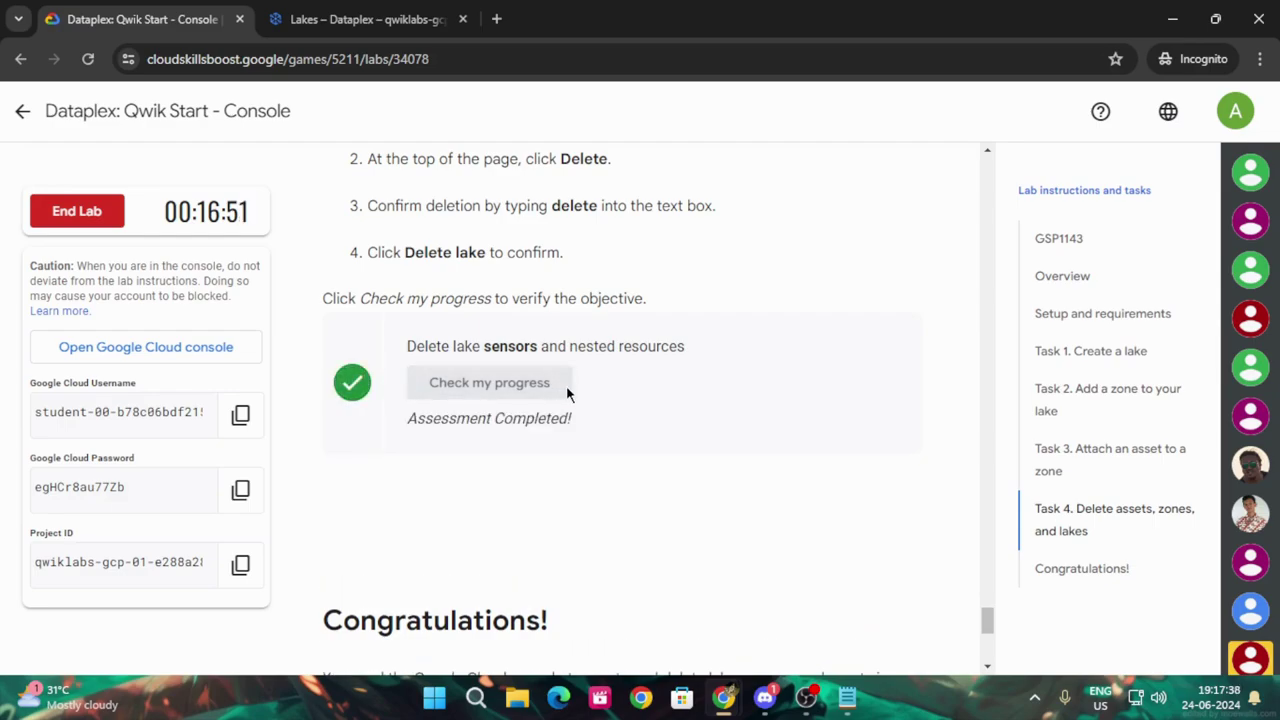
End the Dataplex: Qwik Start - Console lab and confirm ending it.
scroll(568, 390, down, 2)
scroll(635, 280, up, 2)
scroll(643, 235, up, 2)
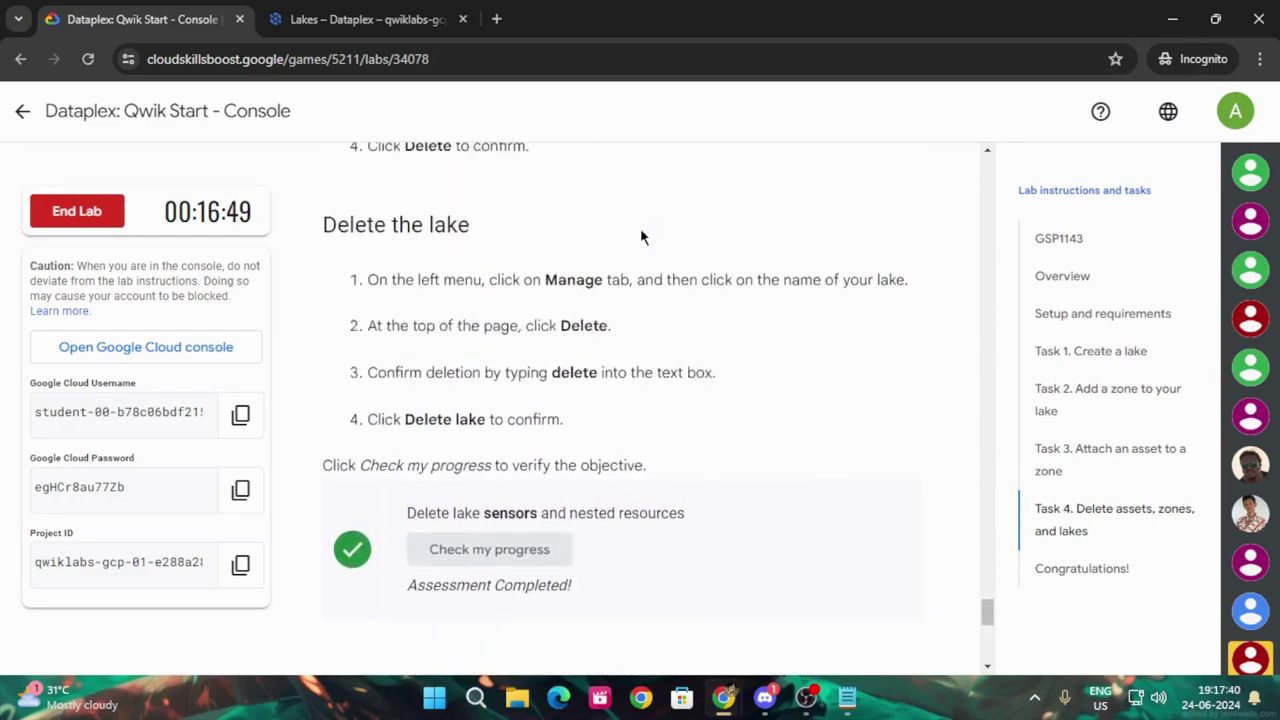
click(85, 220)
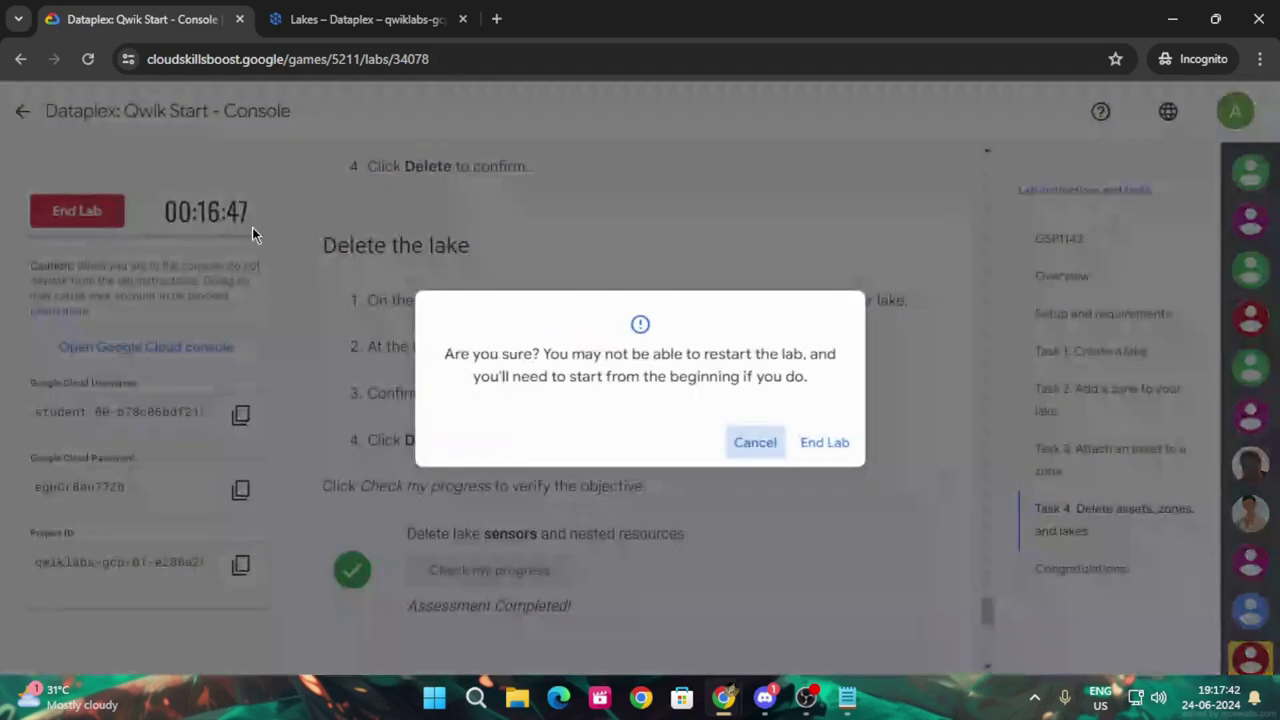
click(826, 443)
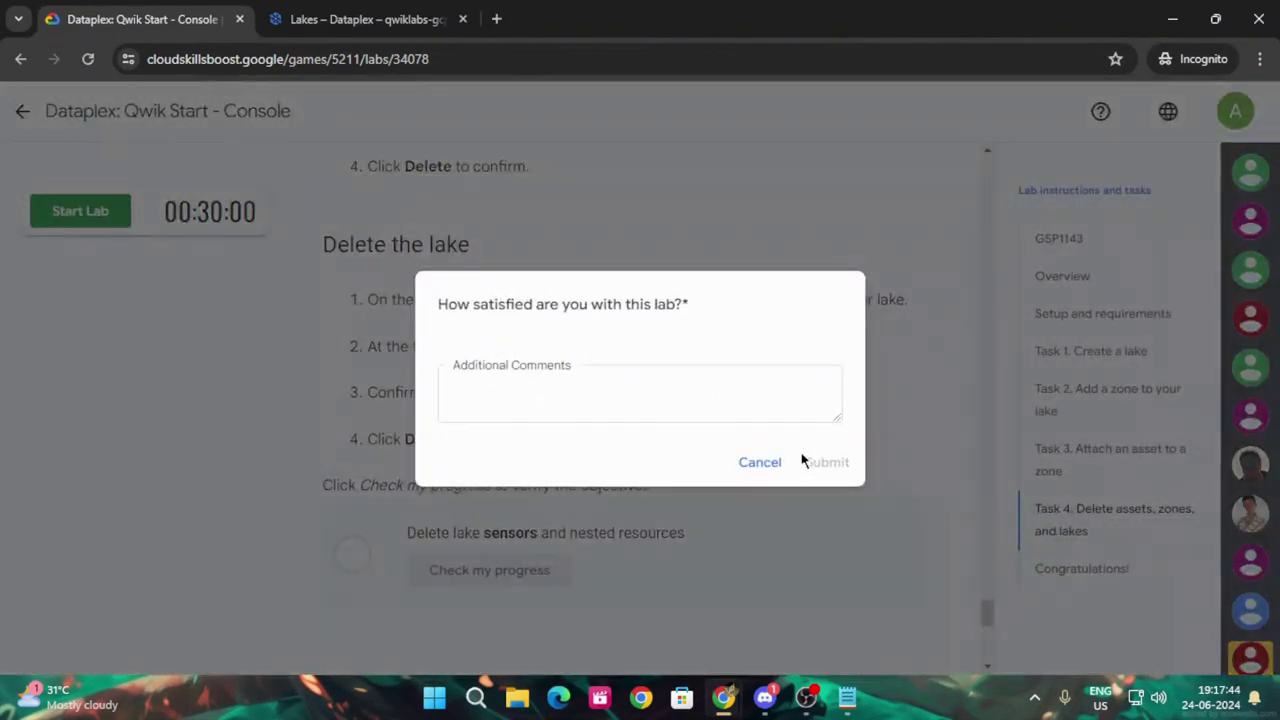